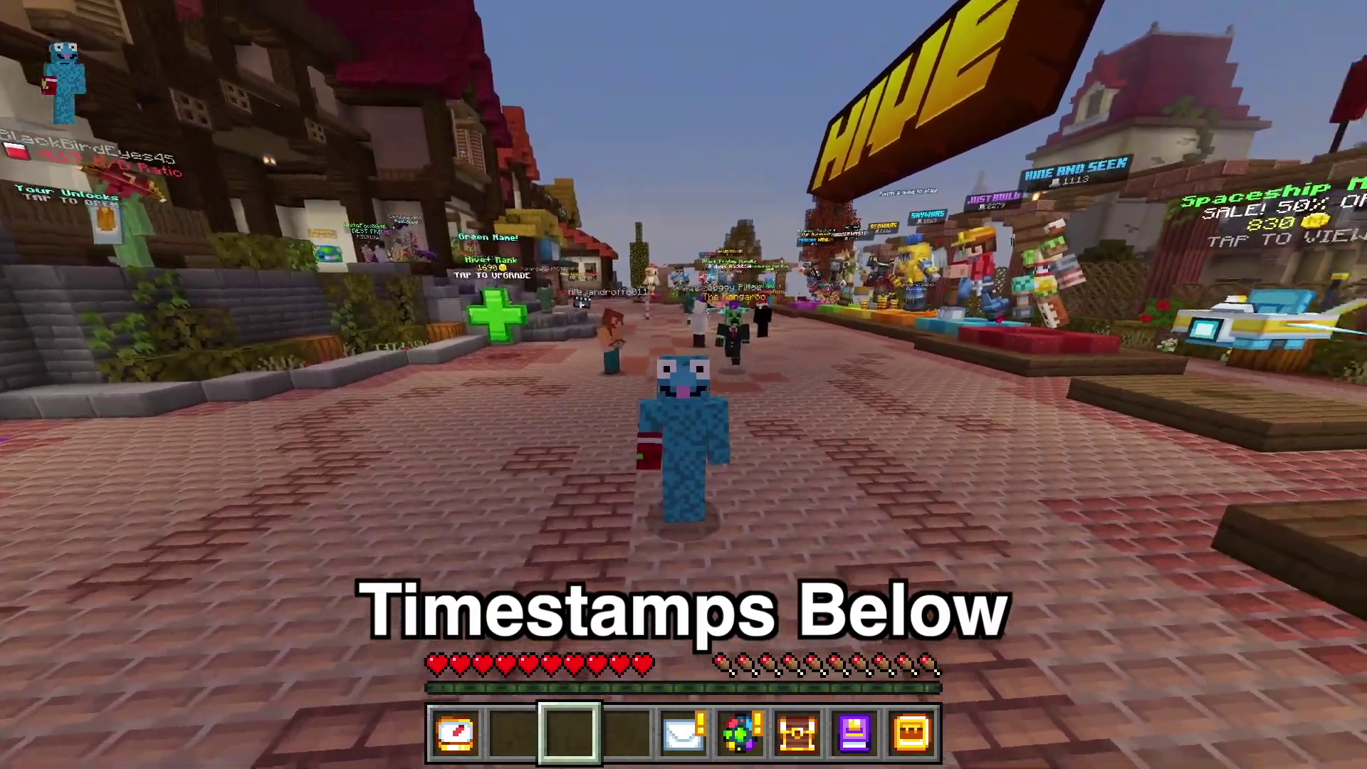
key("F5")
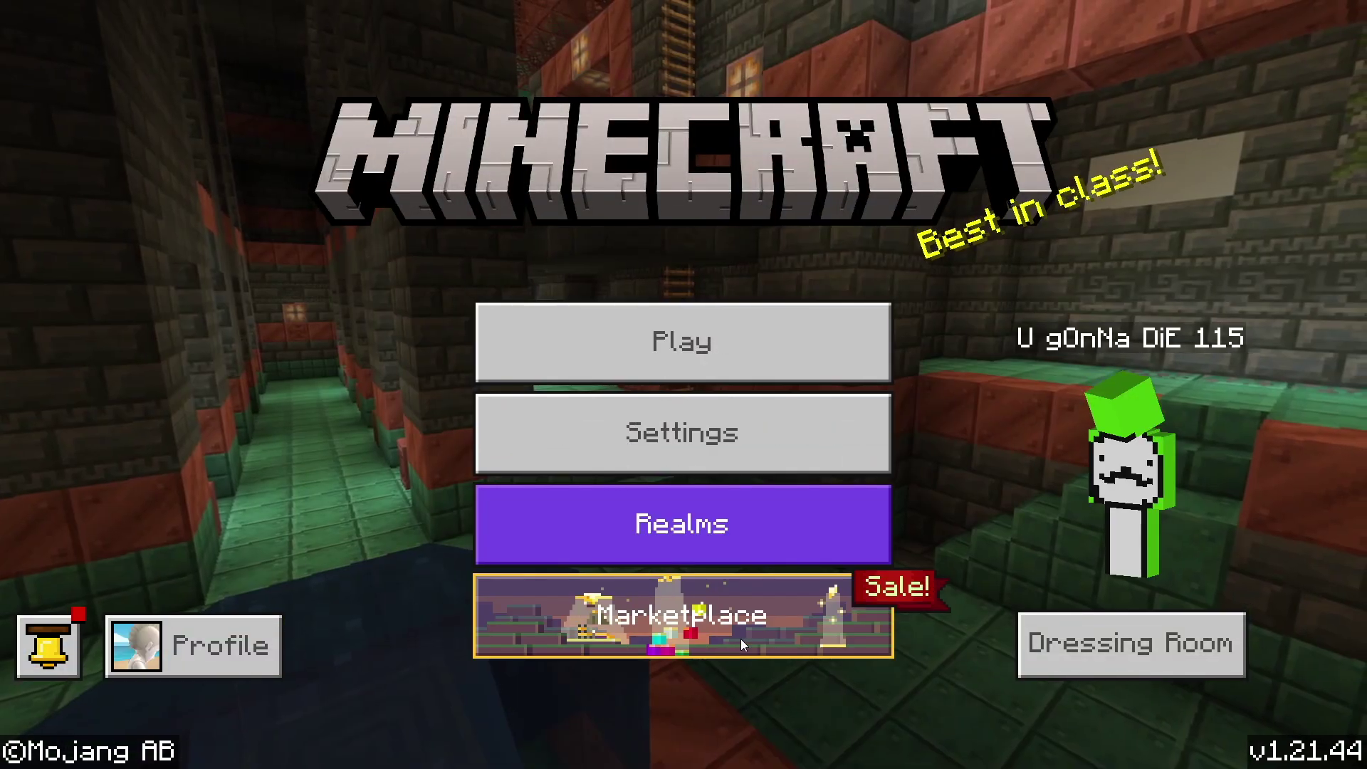
- Search the Minecraft Marketplace for "builders" and open the Builders & Biomes pack by Minecraft
left_click(741, 639)
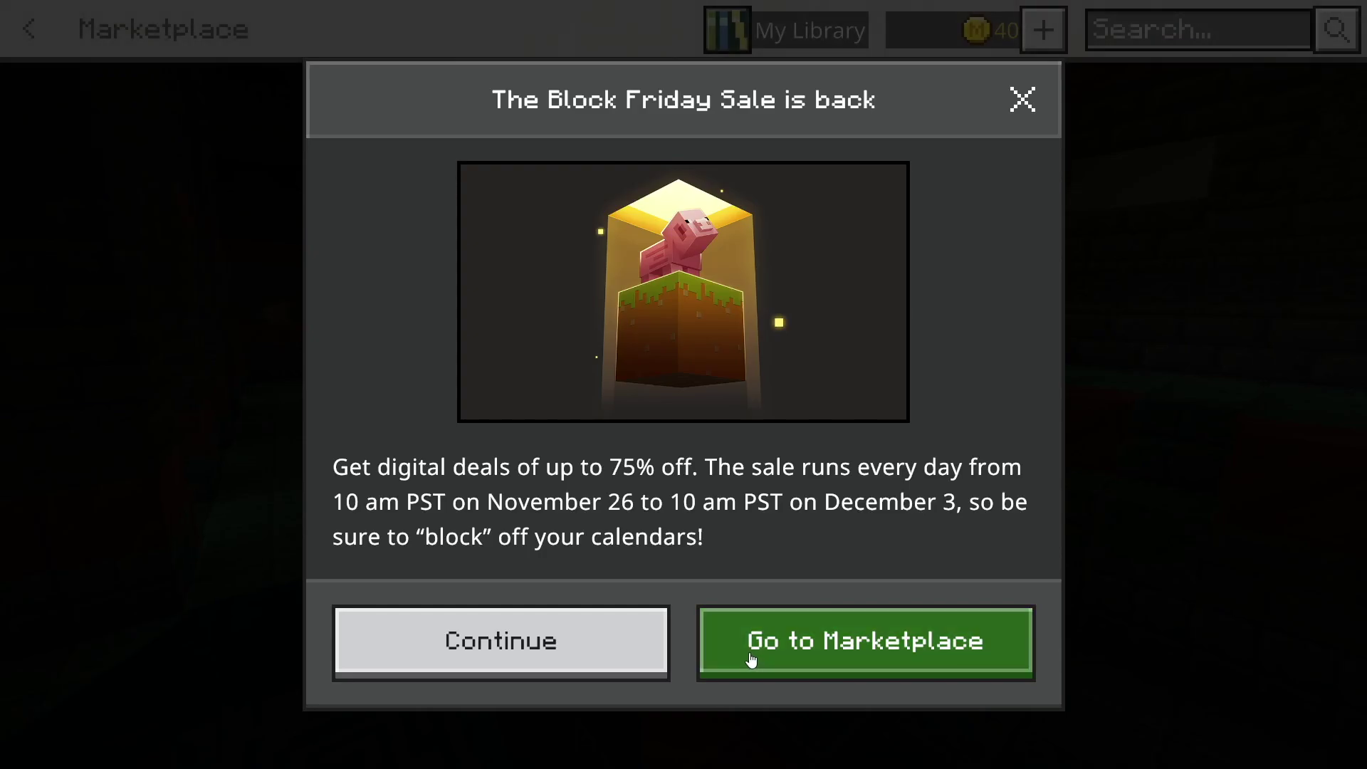
left_click(620, 661)
left_click(1115, 32)
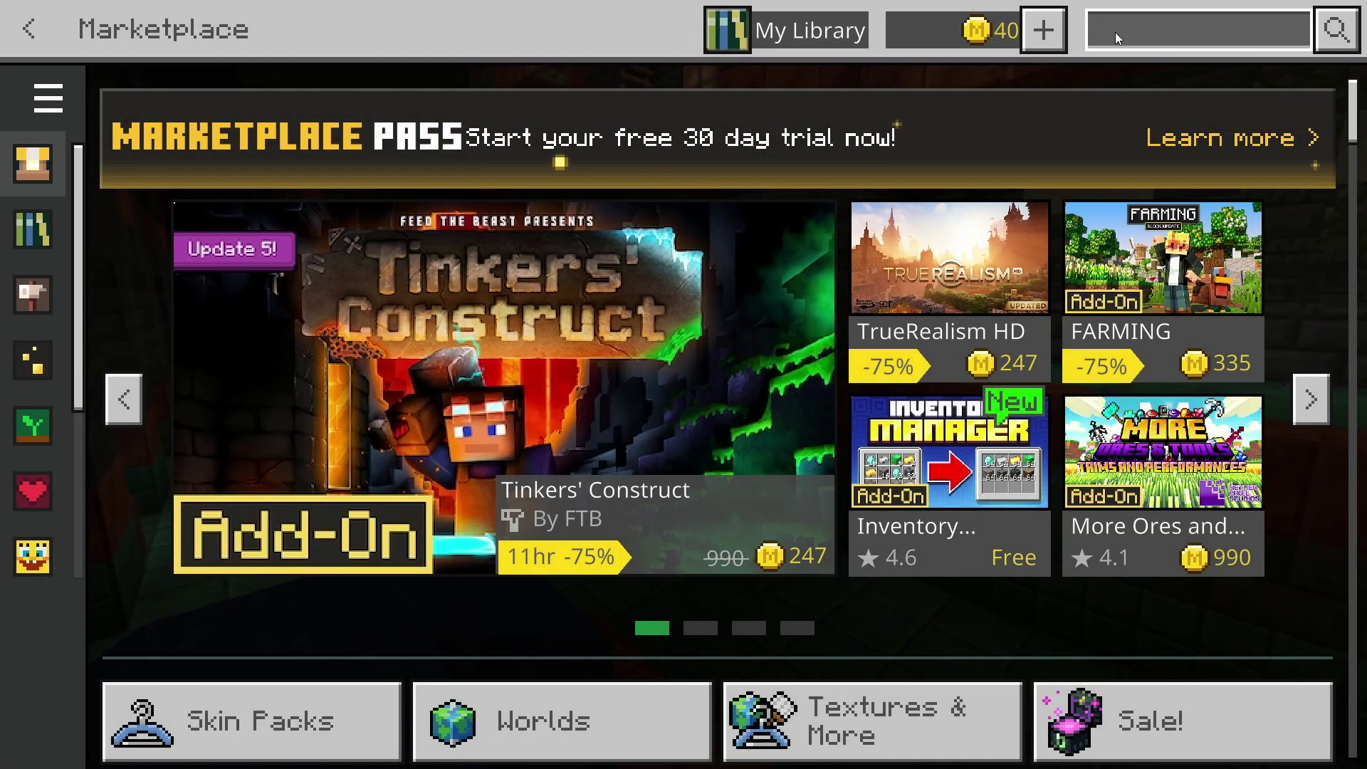
type("builde")
key("Return")
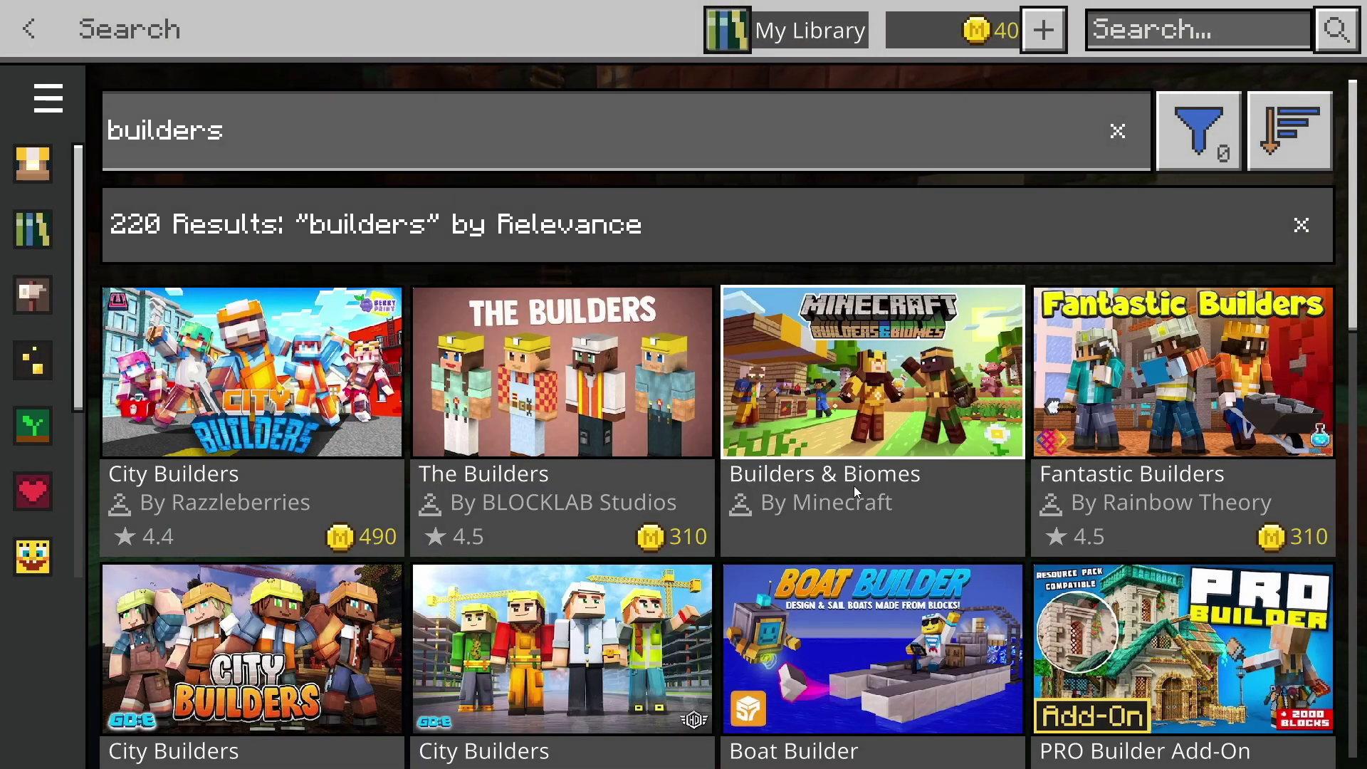
left_click(896, 439)
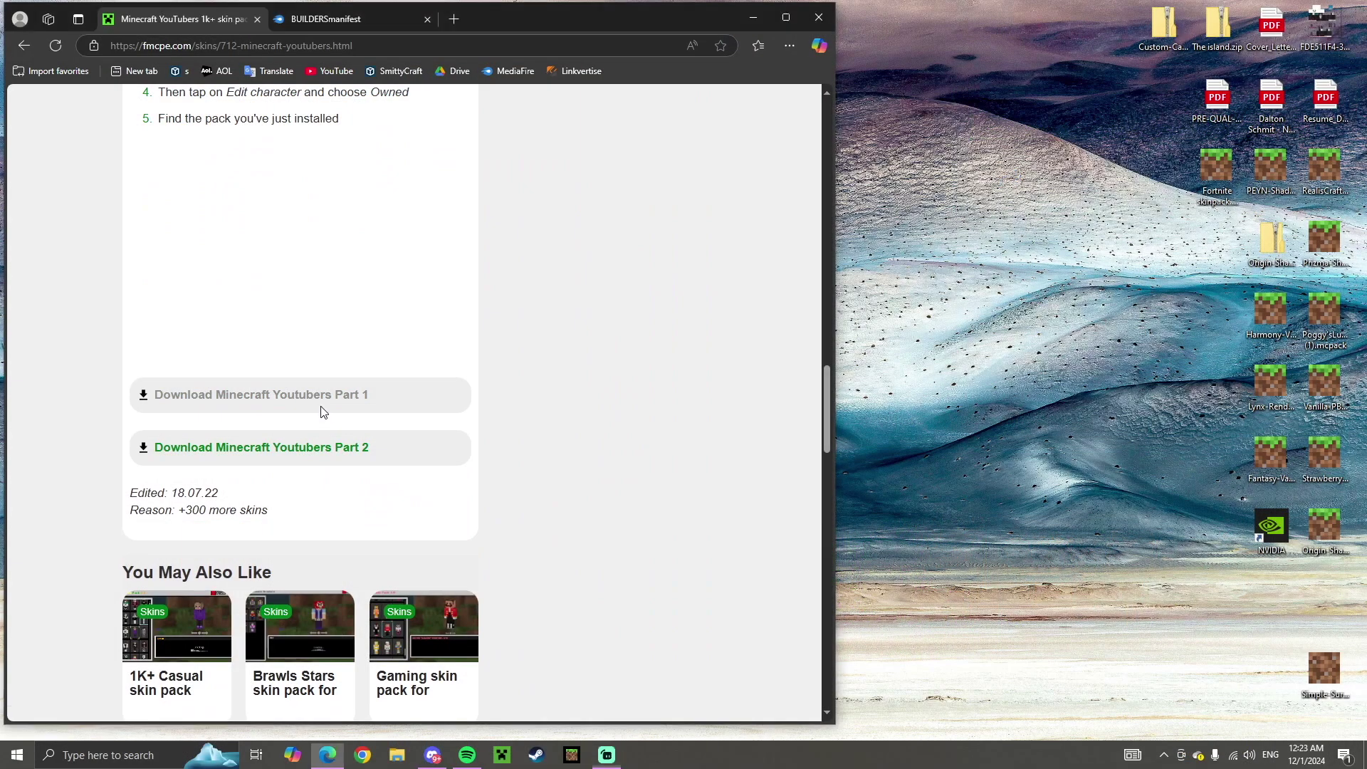
- In the browser, download Minecraft Youtubers Part 1 from MediaFire and place the .mcpack file on the desktop
left_click(322, 411)
left_click(613, 392)
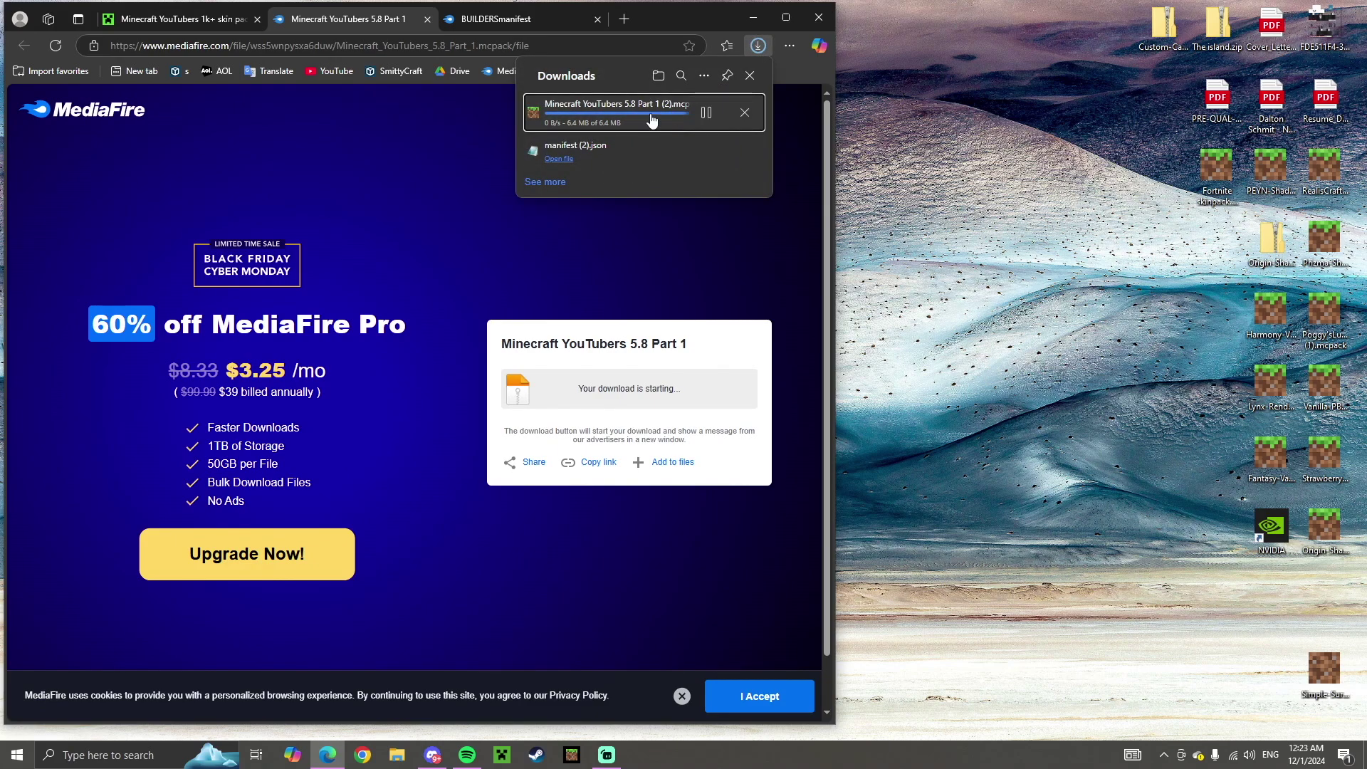
left_click_drag(627, 114, 975, 260)
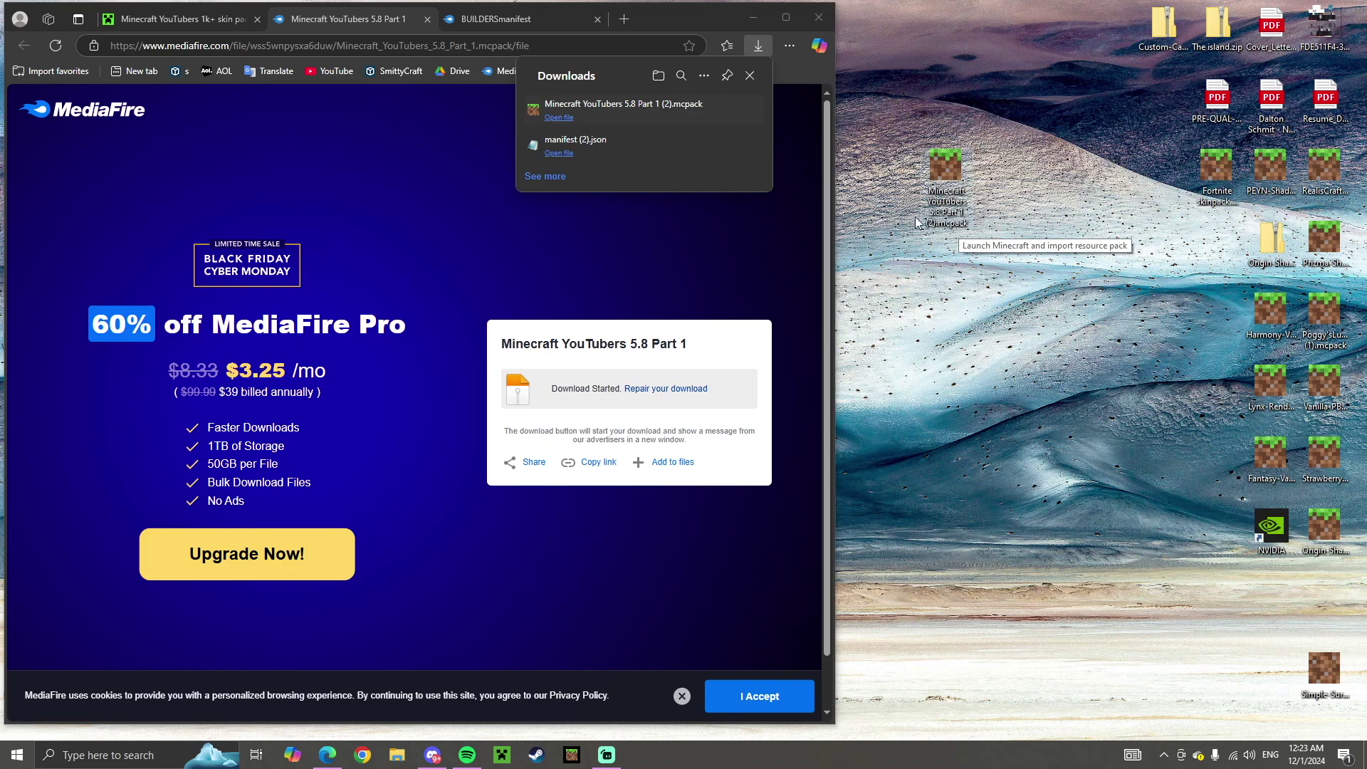
- Download the BUILDERSmanifest file from its MediaFire page and place it on the desktop
left_click(484, 19)
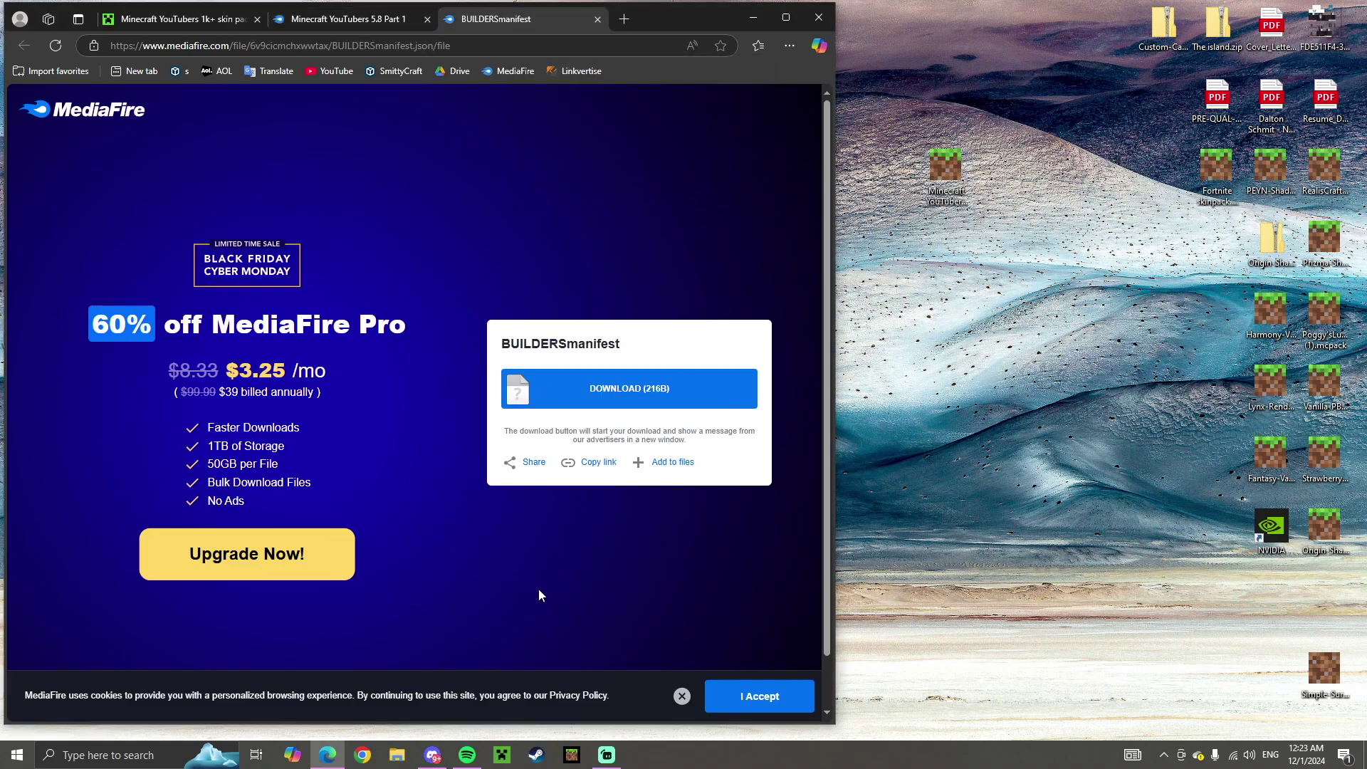
double_click(562, 344)
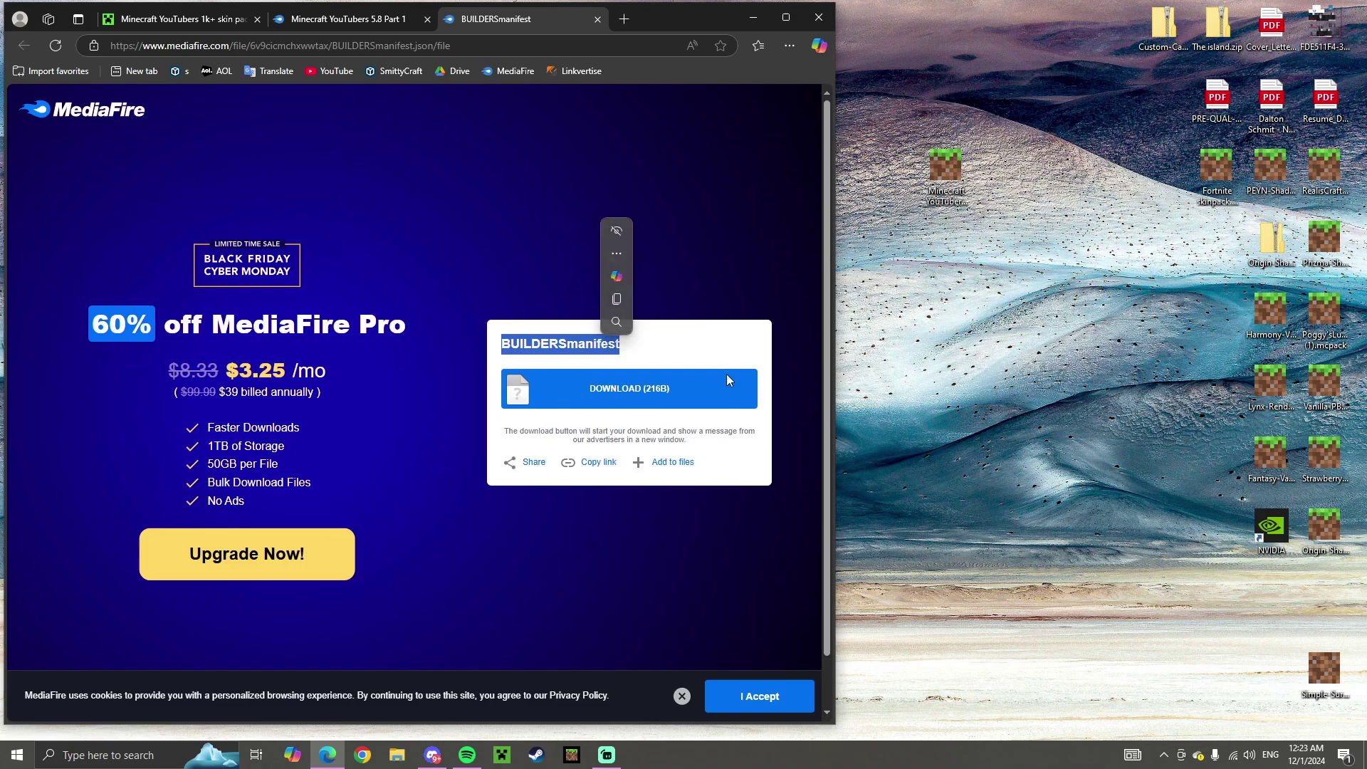
left_click(679, 349)
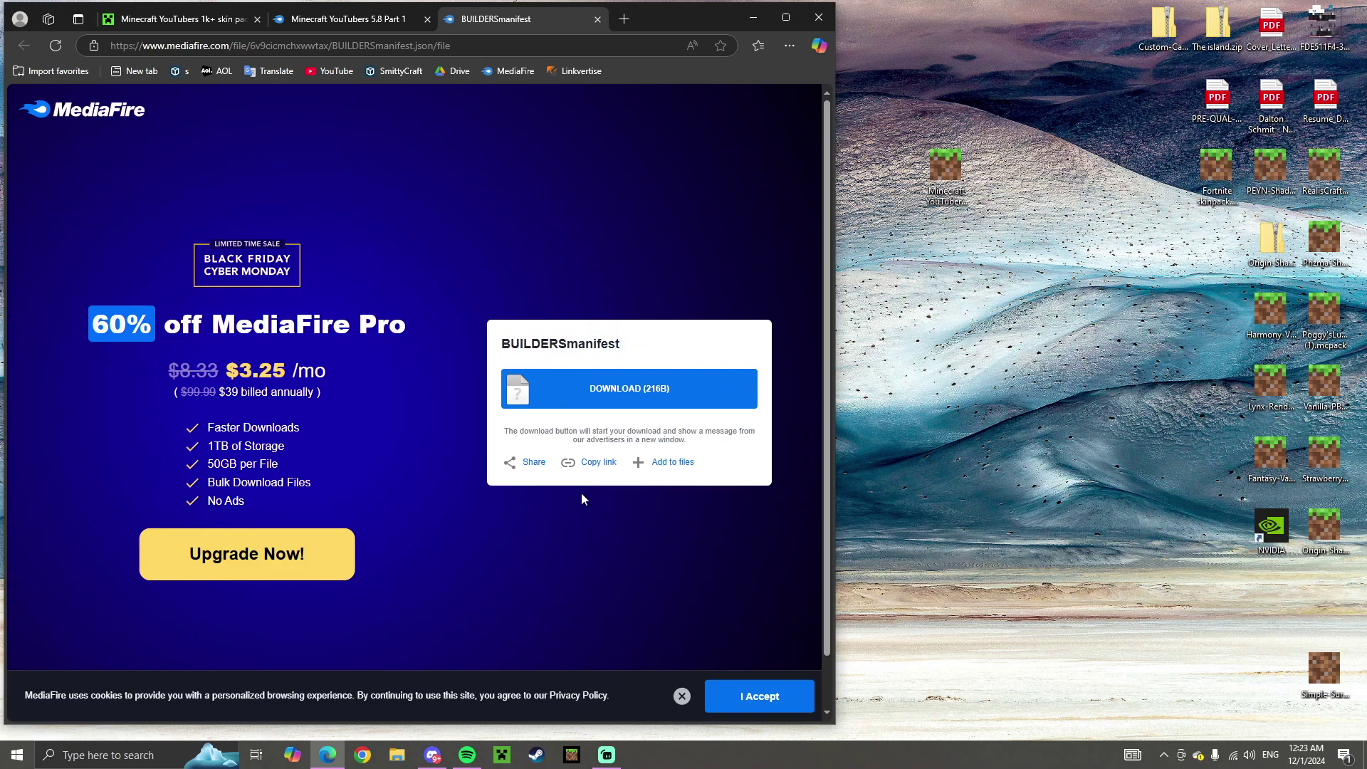
left_click(695, 400)
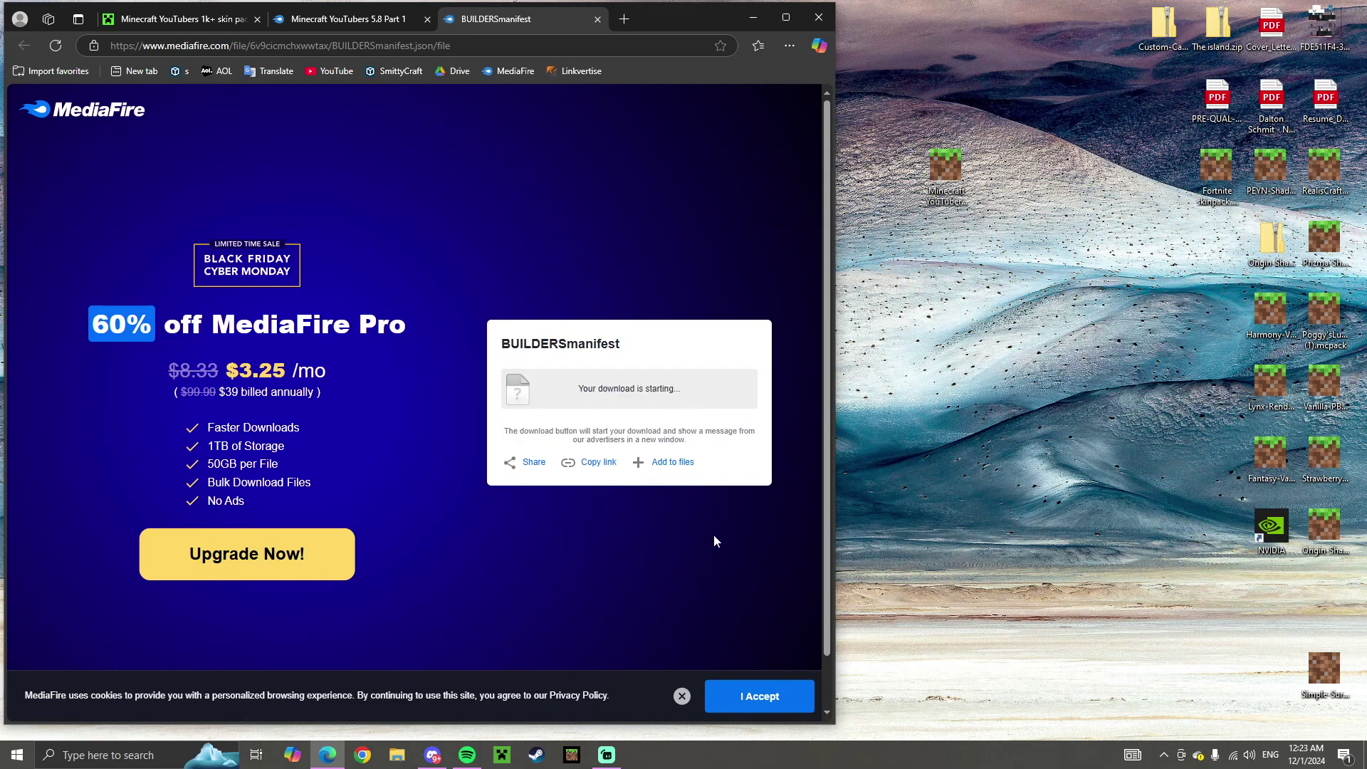
left_click_drag(636, 118, 689, 249)
- Minimise the browser and move the Minecraft YouTubers pack beside the BUILDERSmanifest file on the desktop
left_click(754, 18)
left_click_drag(946, 174, 757, 254)
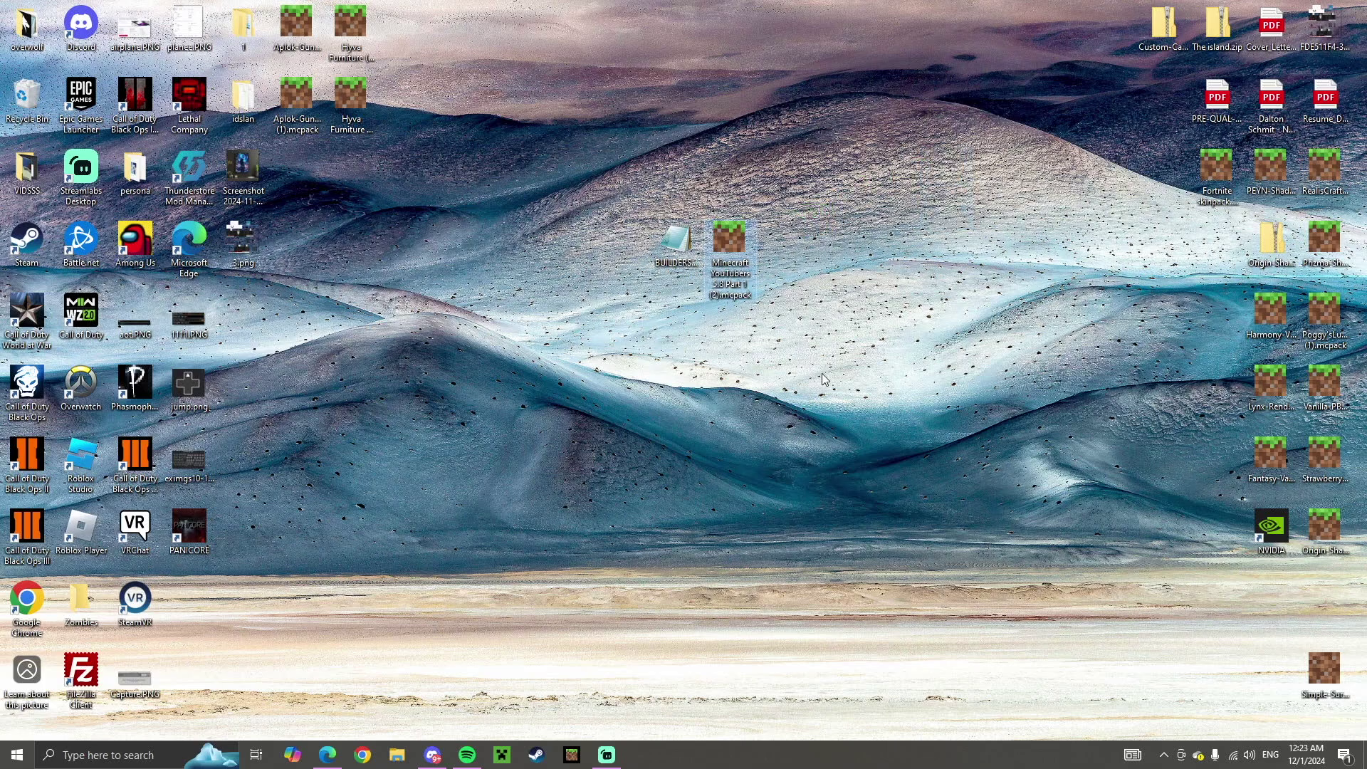
right_click(890, 431)
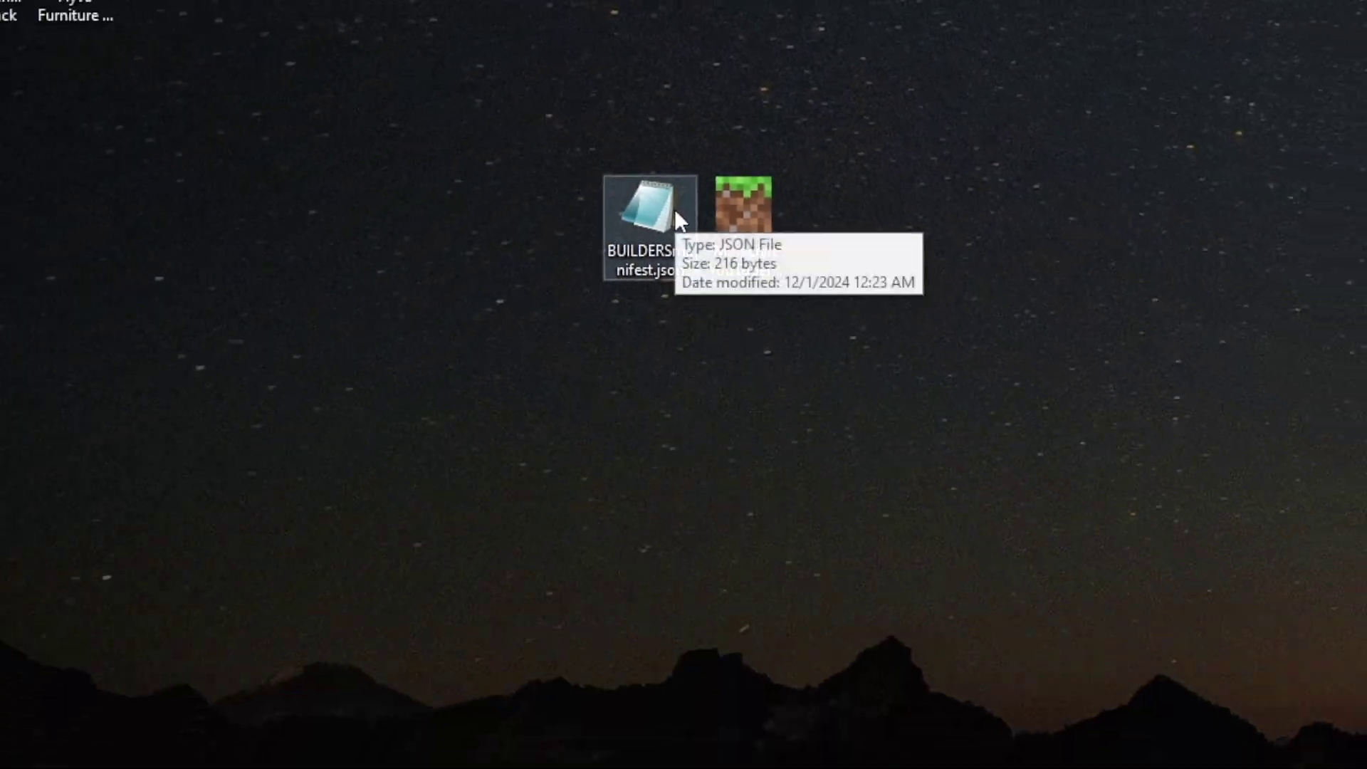
- Rename the BUILDERSmanifest.json file on the desktop to manifest.json
right_click(675, 212)
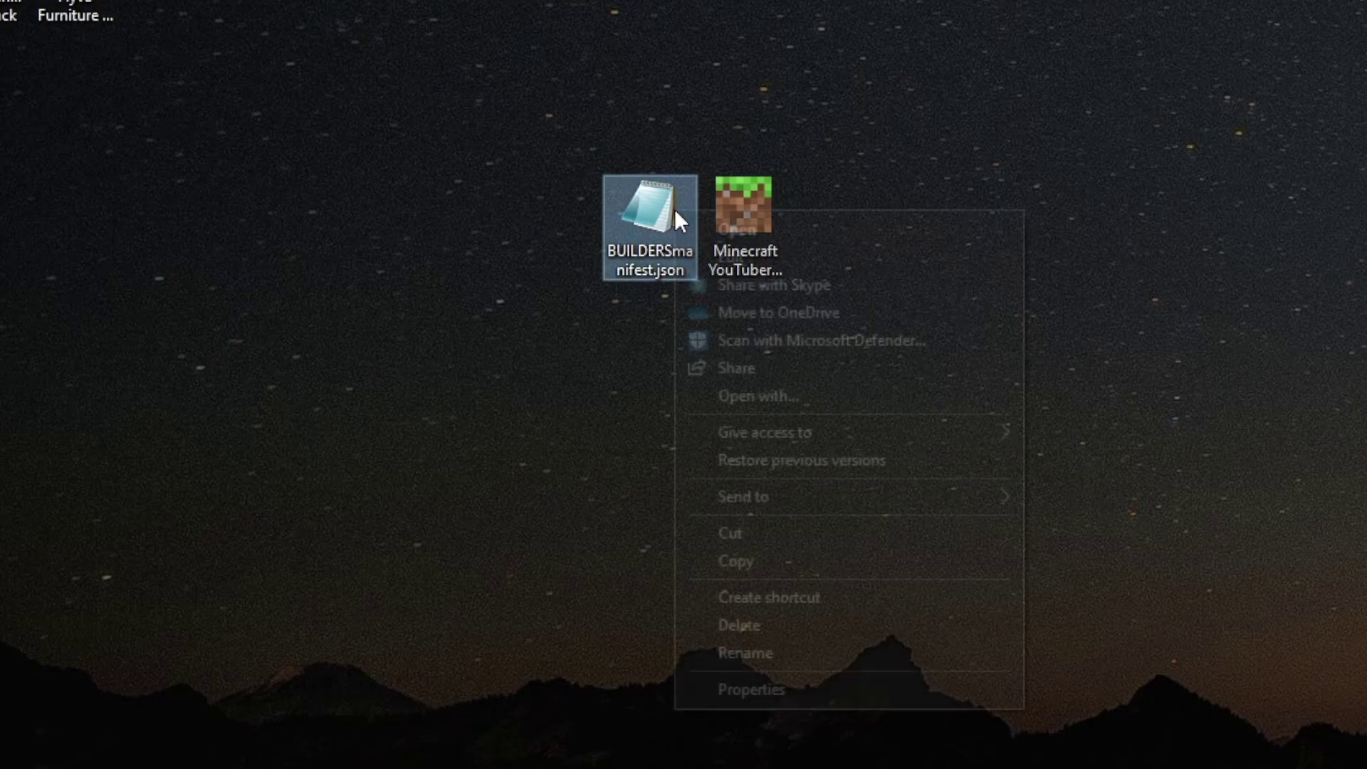
left_click(754, 654)
left_click(672, 253)
key("BackSpace")
key("BackSpace")
key("BackSpace")
key("BackSpace")
key("BackSpace")
key("BackSpace")
key("BackSpace")
key("BackSpace")
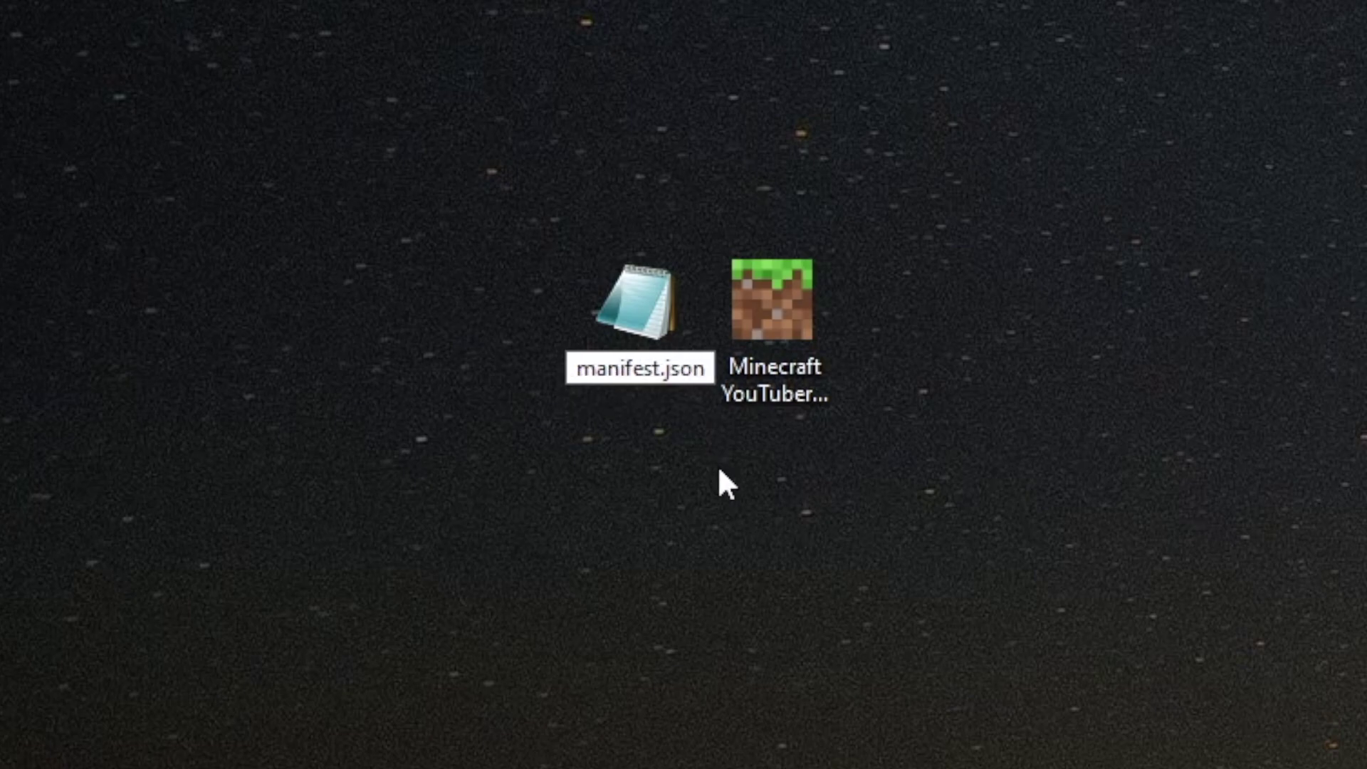
key("Return")
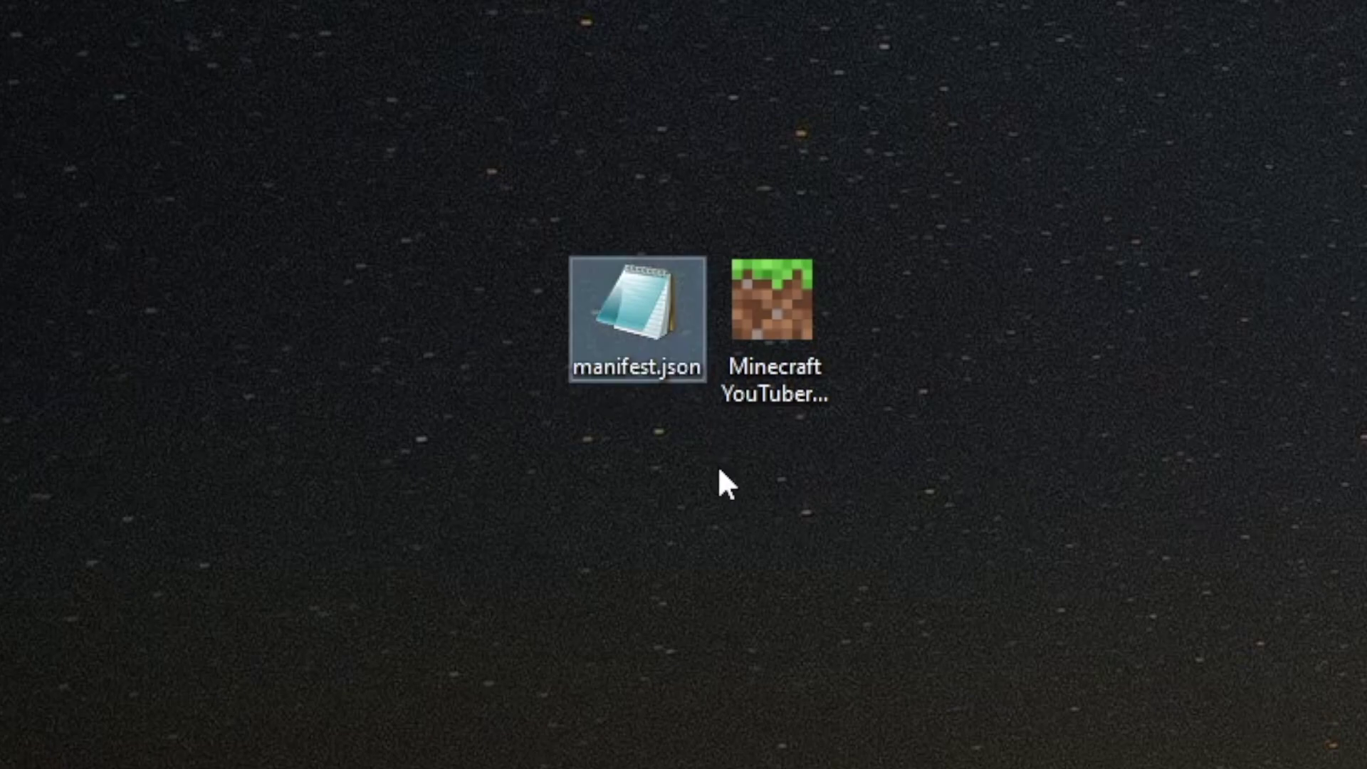
left_click(720, 469)
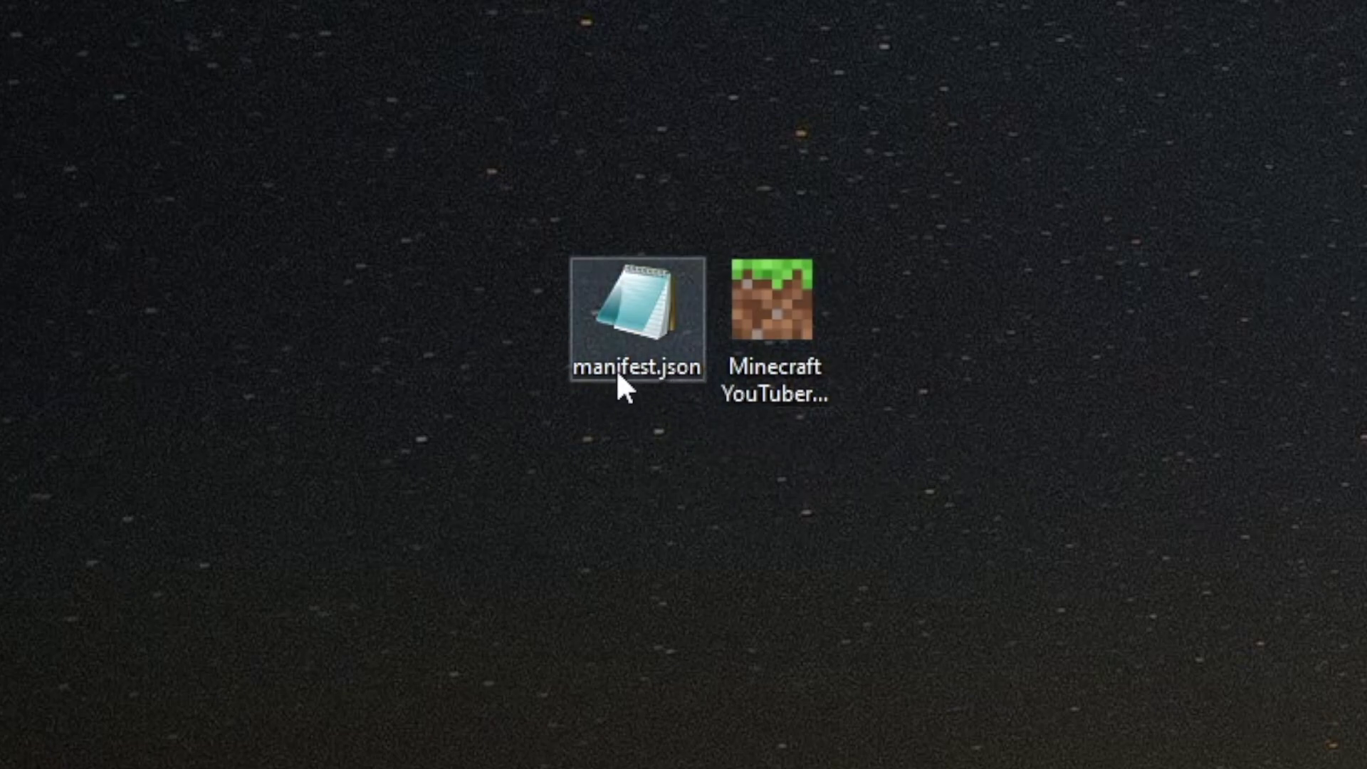
- Change the Minecraft YouTubers pack's file extension to .zip in its properties and accept the extension change
left_click(784, 377)
right_click(811, 374)
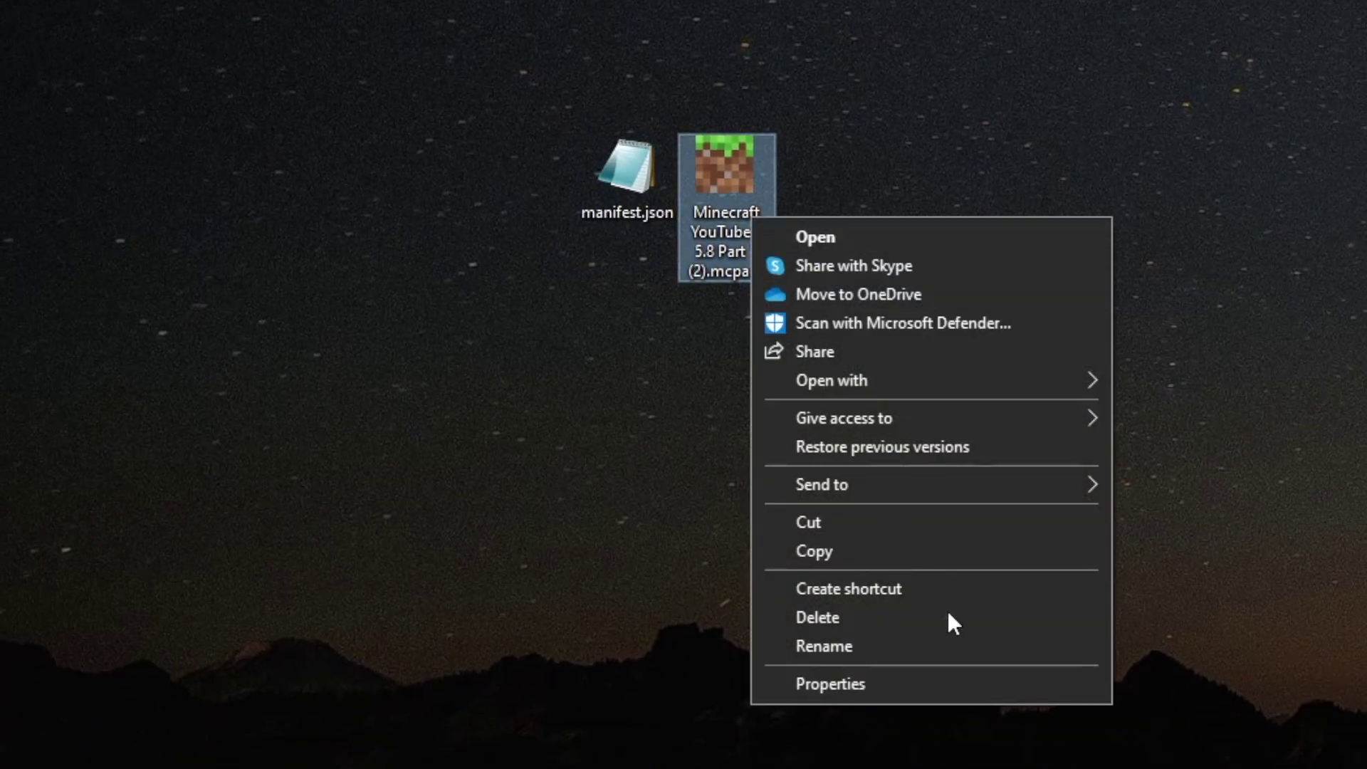
left_click(883, 682)
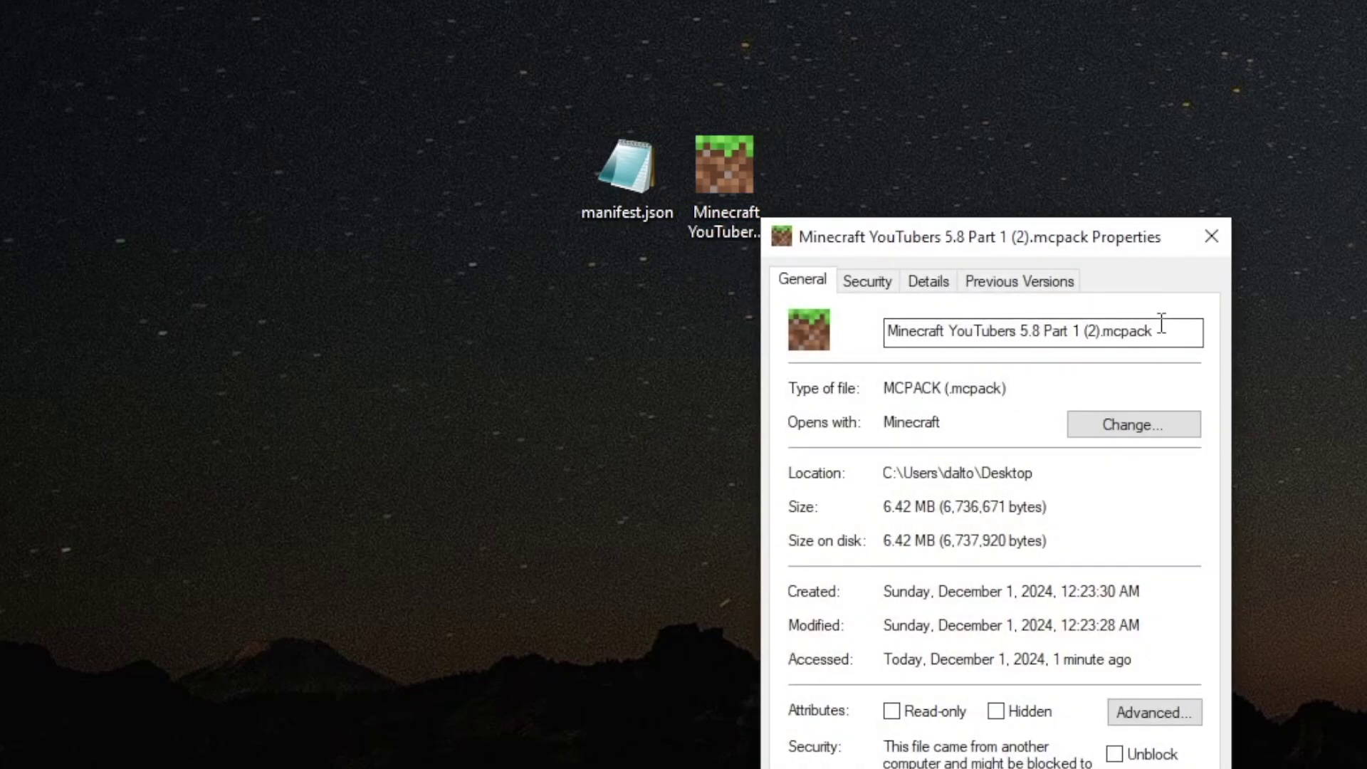
key("BackSpace")
key("BackSpace")
key("BackSpace")
key("BackSpace")
key("BackSpace")
key("BackSpace")
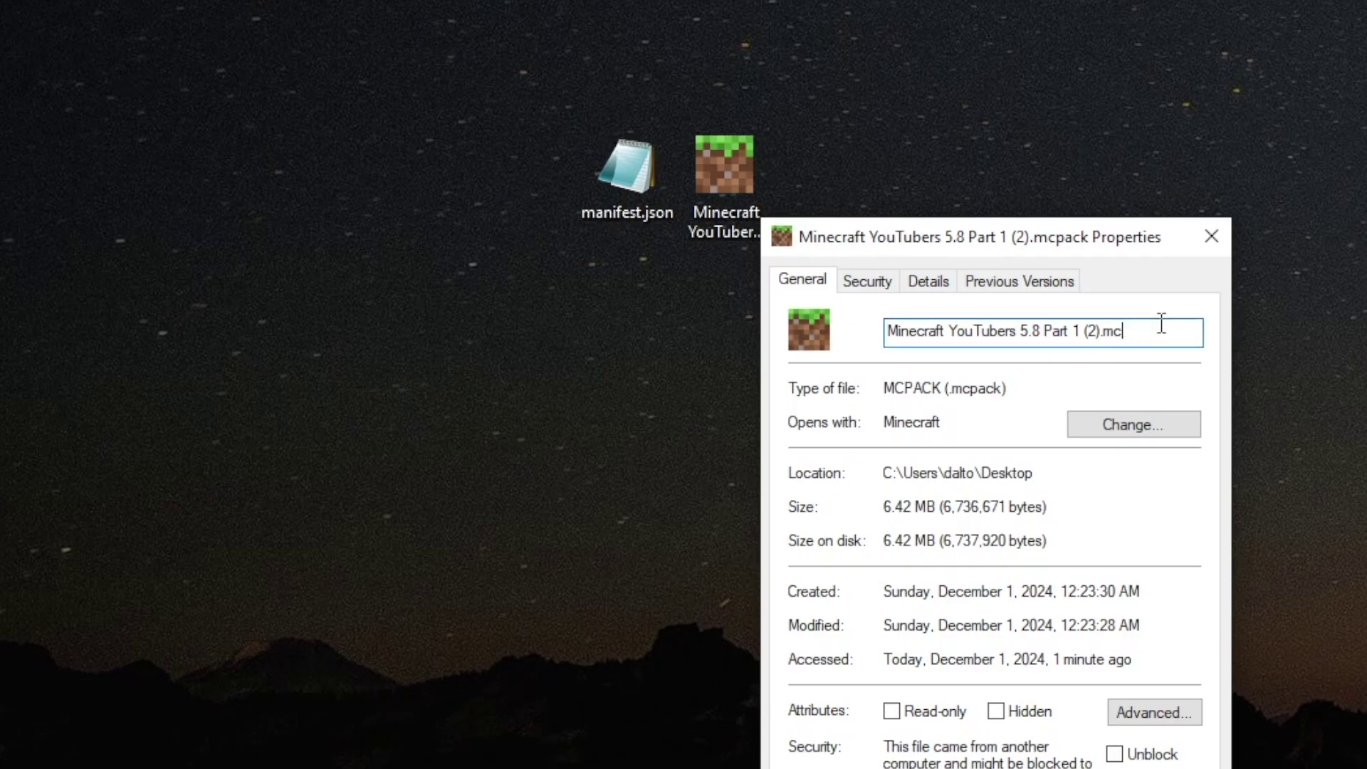
type("zip")
key("Return")
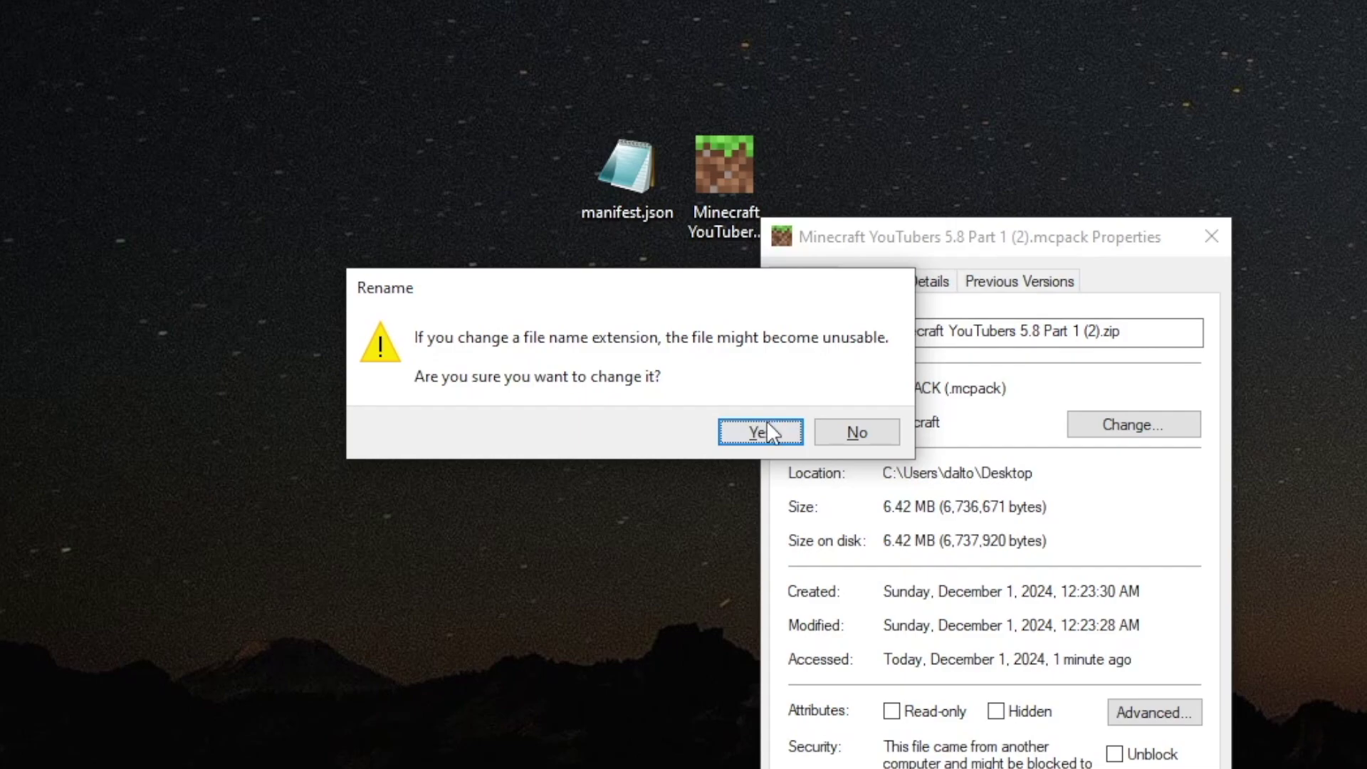
left_click(767, 423)
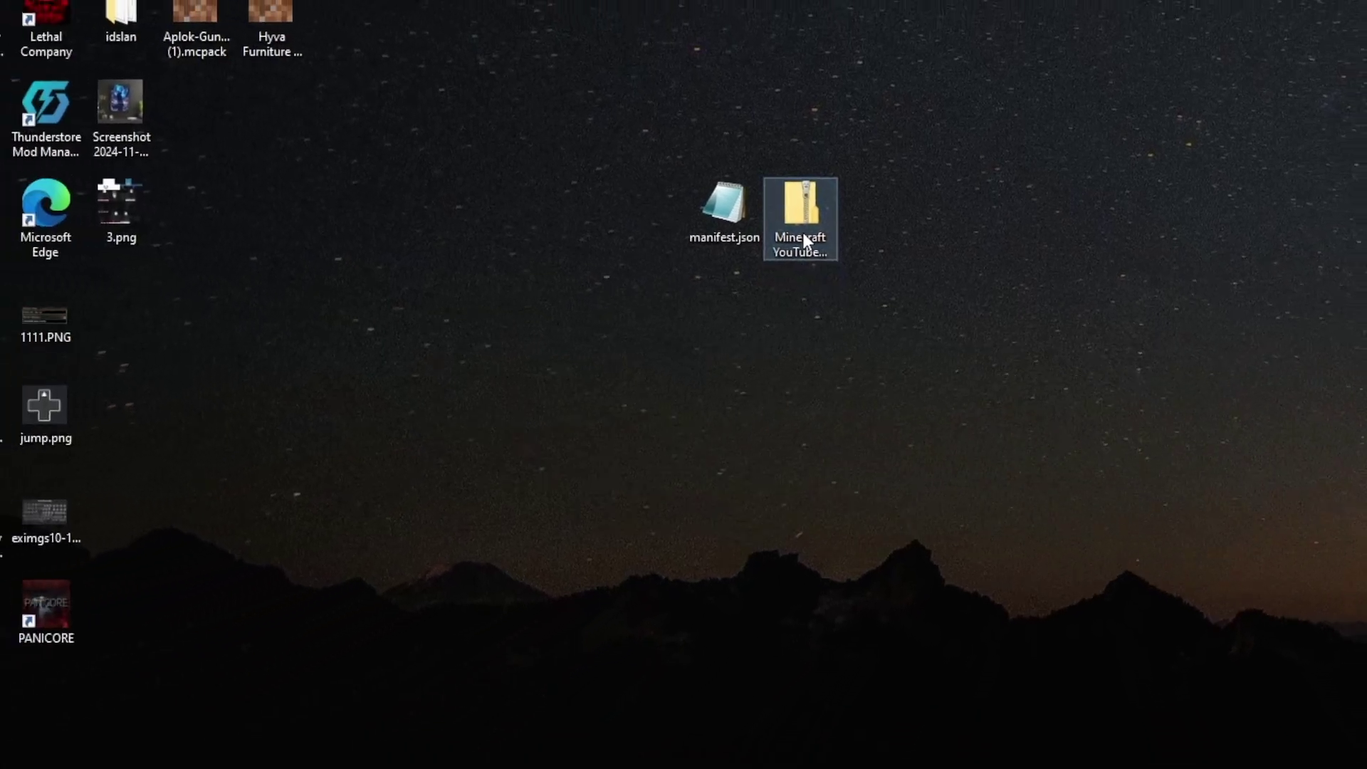
- Open the zipped Minecraft YouTubers pack, replace its manifest.json with the desktop copy, and close the archive window
double_click(730, 210)
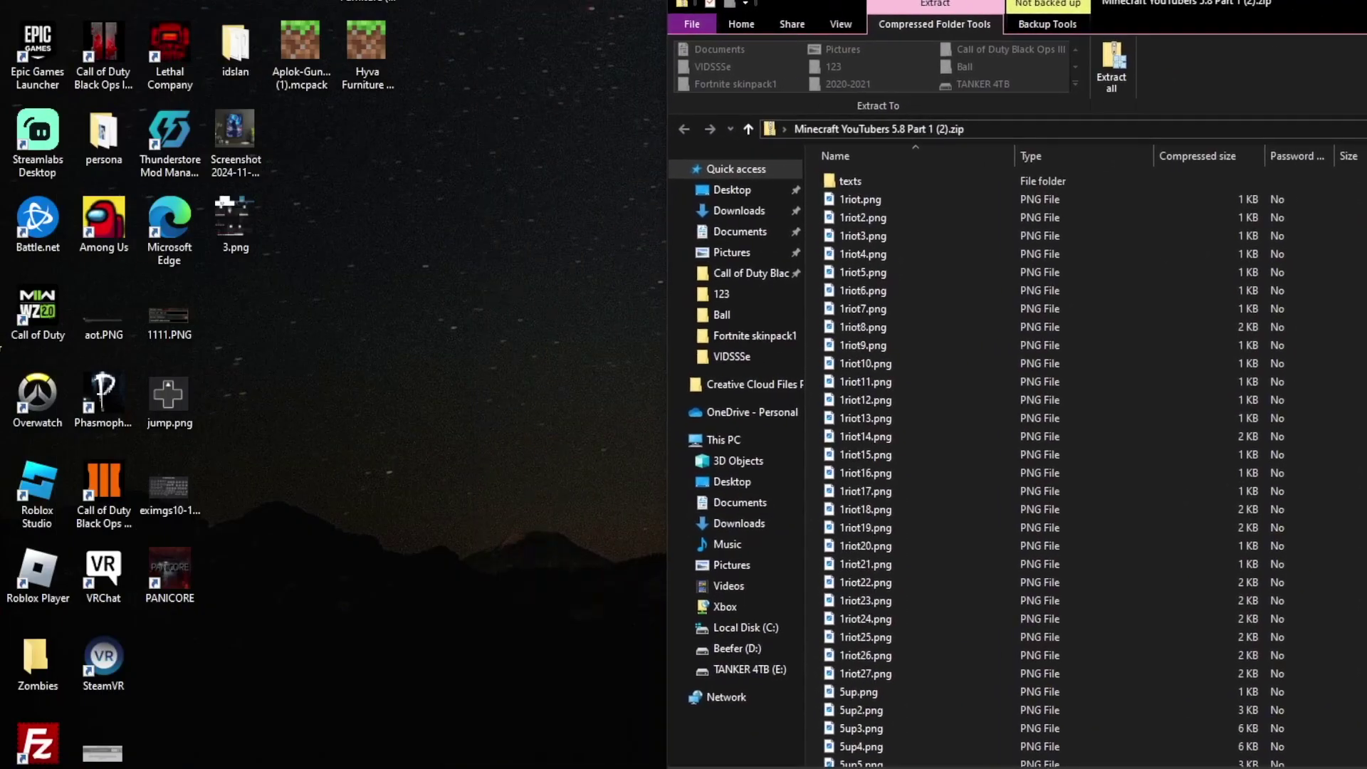
left_click_drag(1366, 5, 785, 0)
left_click_drag(1015, 208, 686, 205)
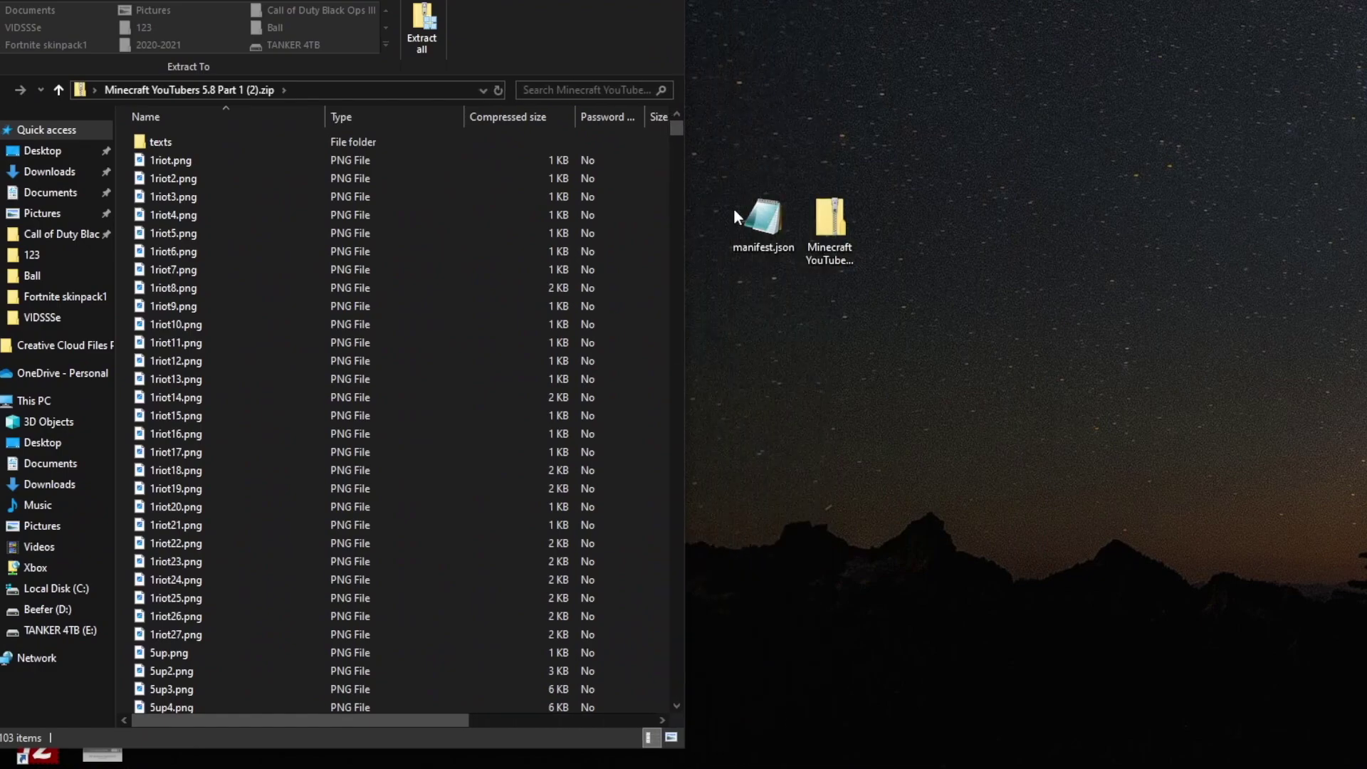
left_click(766, 248)
left_click_drag(763, 231, 520, 265)
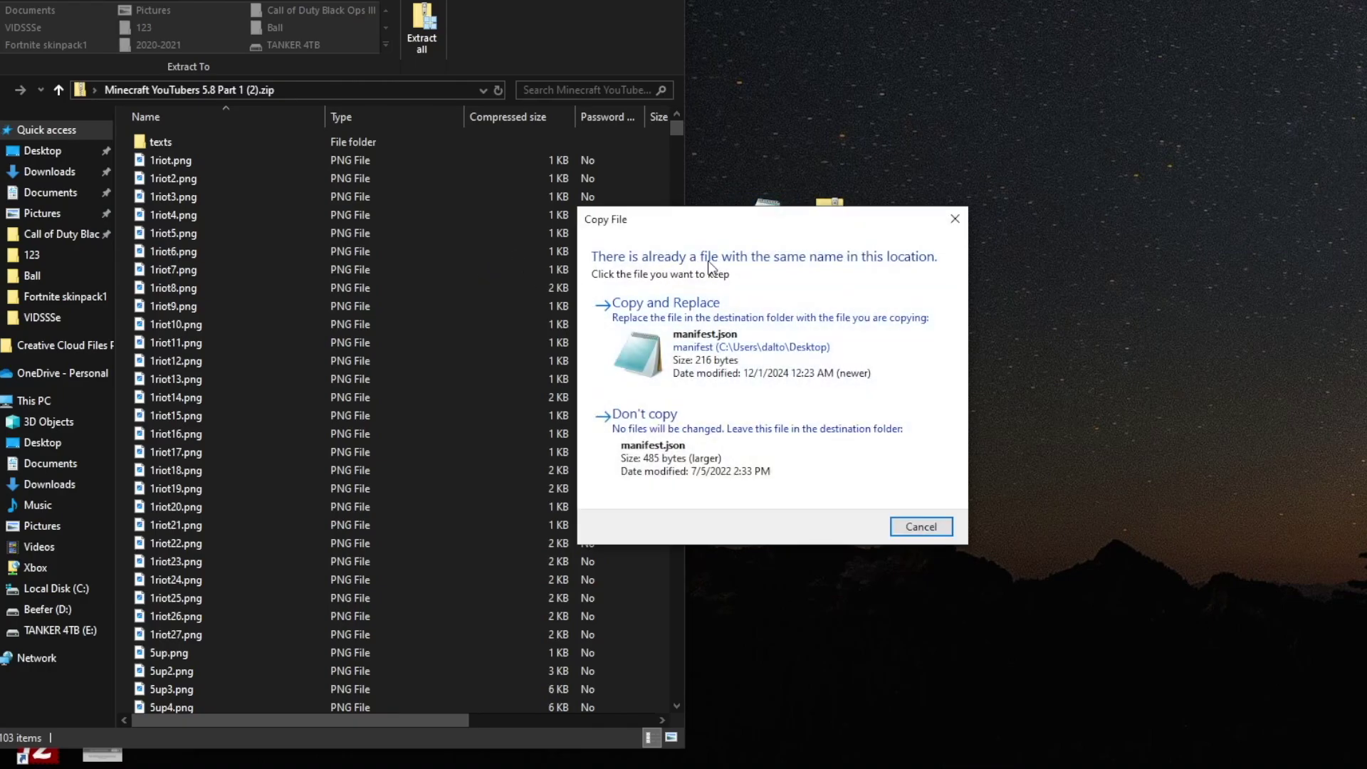
left_click(711, 339)
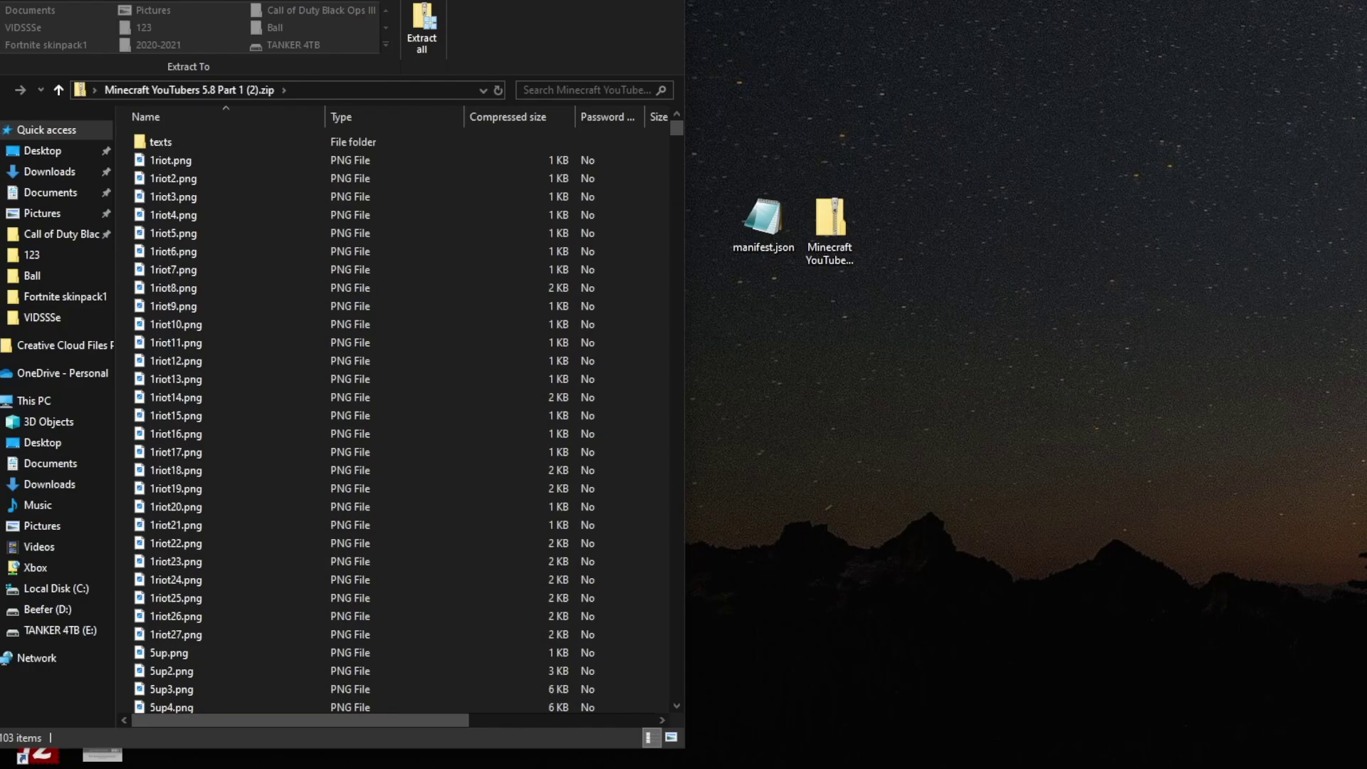
left_click(668, 1)
left_click(841, 228)
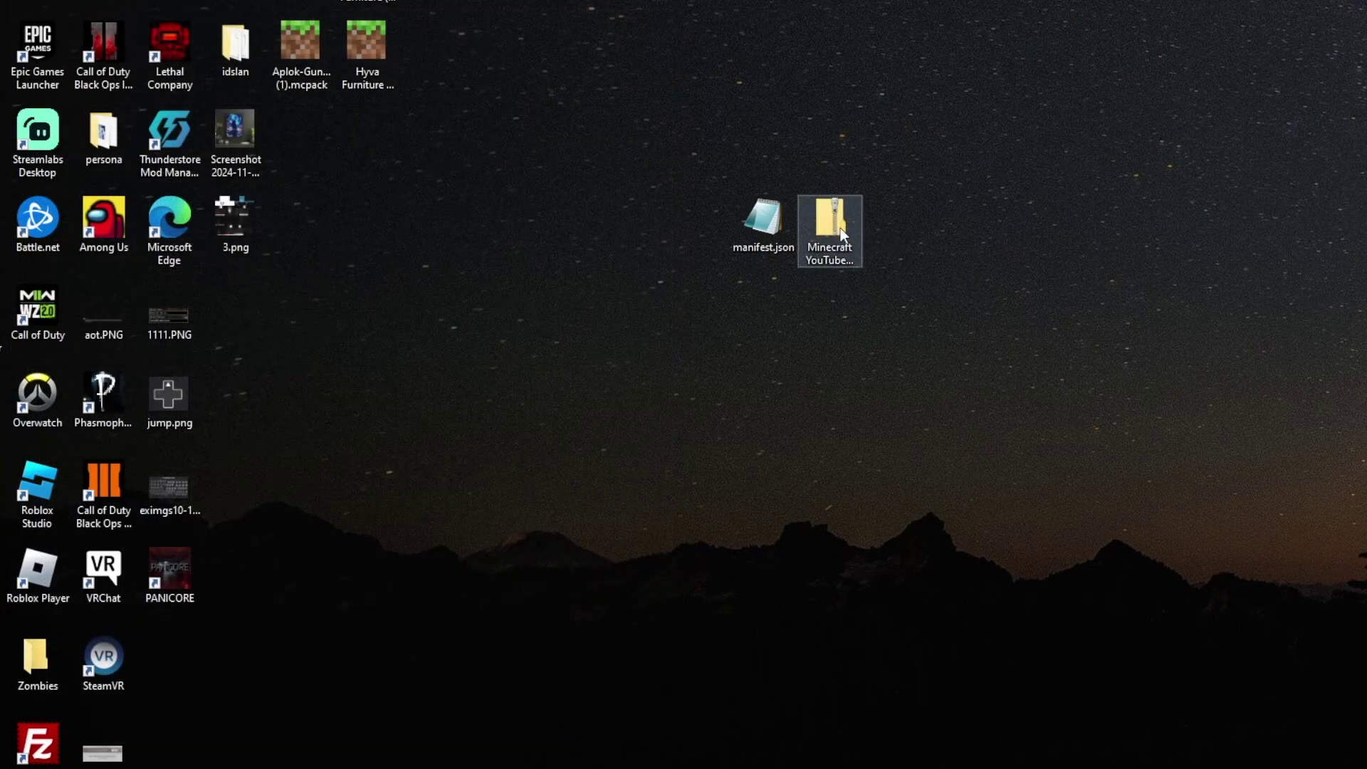
left_click(809, 369)
- Find the Windows Run dialog through search and use it to open %localappdata%
left_click(252, 747)
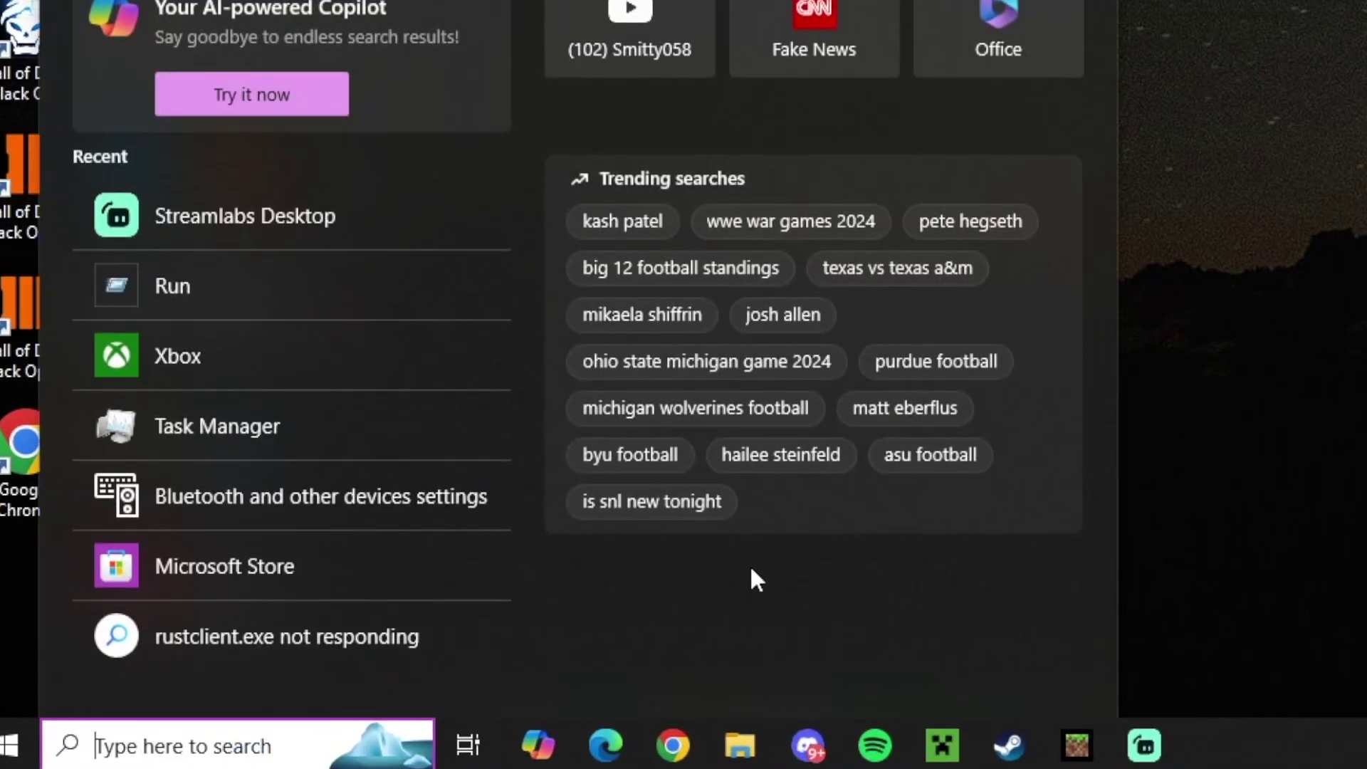
type("run")
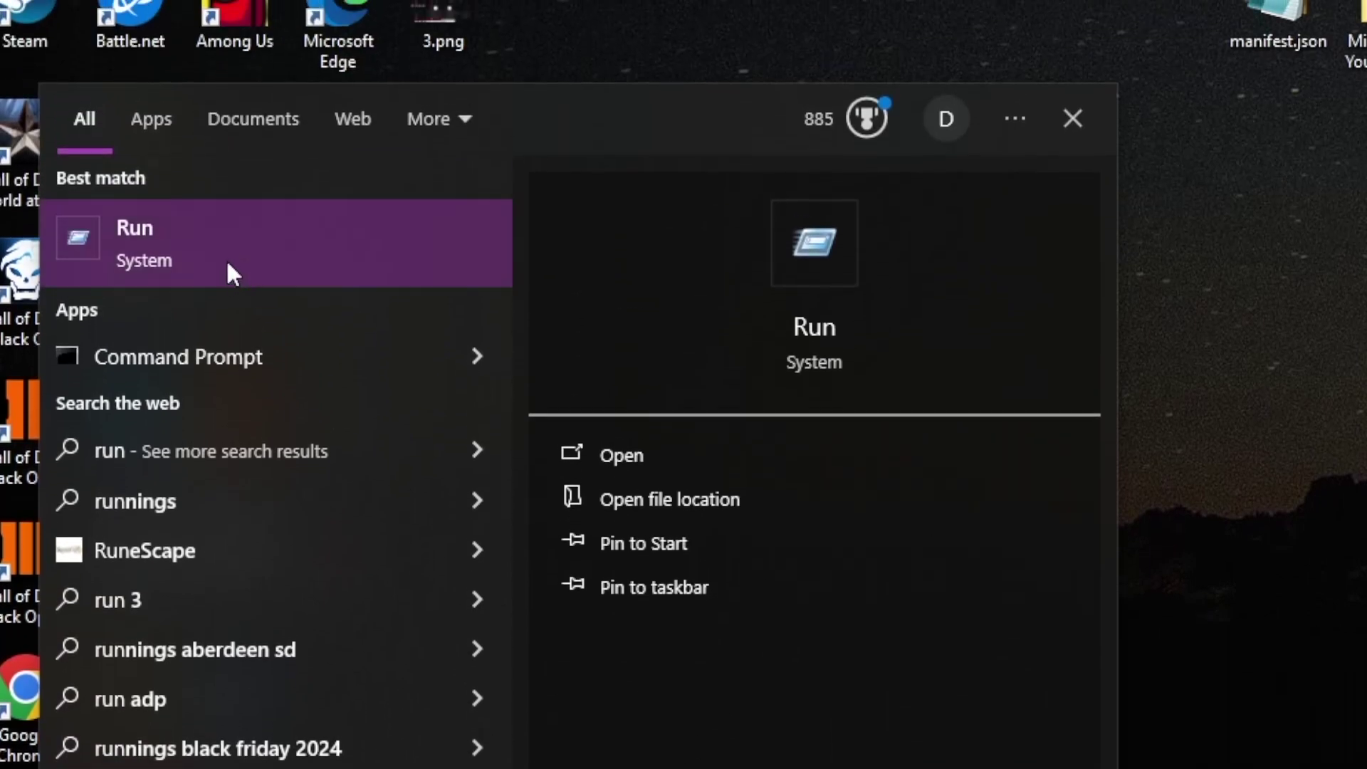
left_click(210, 276)
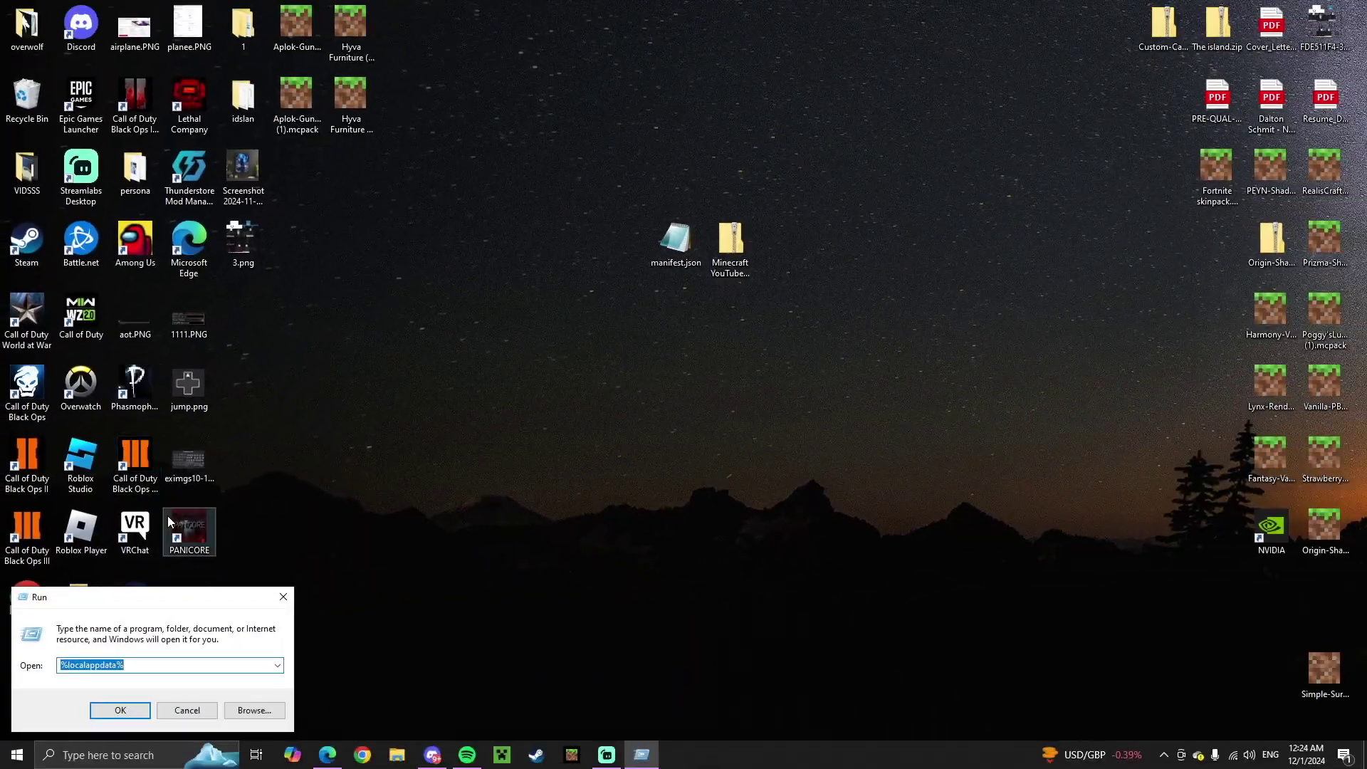
left_click_drag(178, 606, 774, 364)
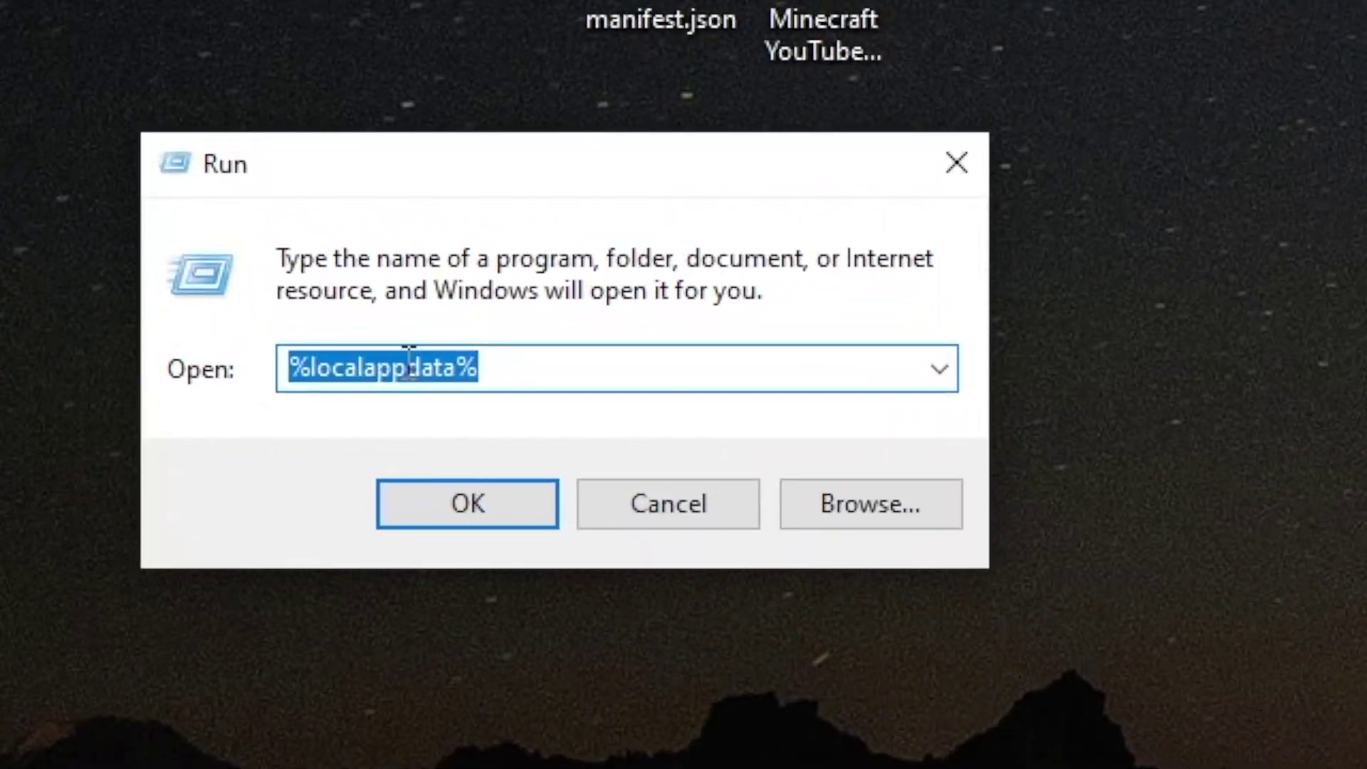
left_click(507, 501)
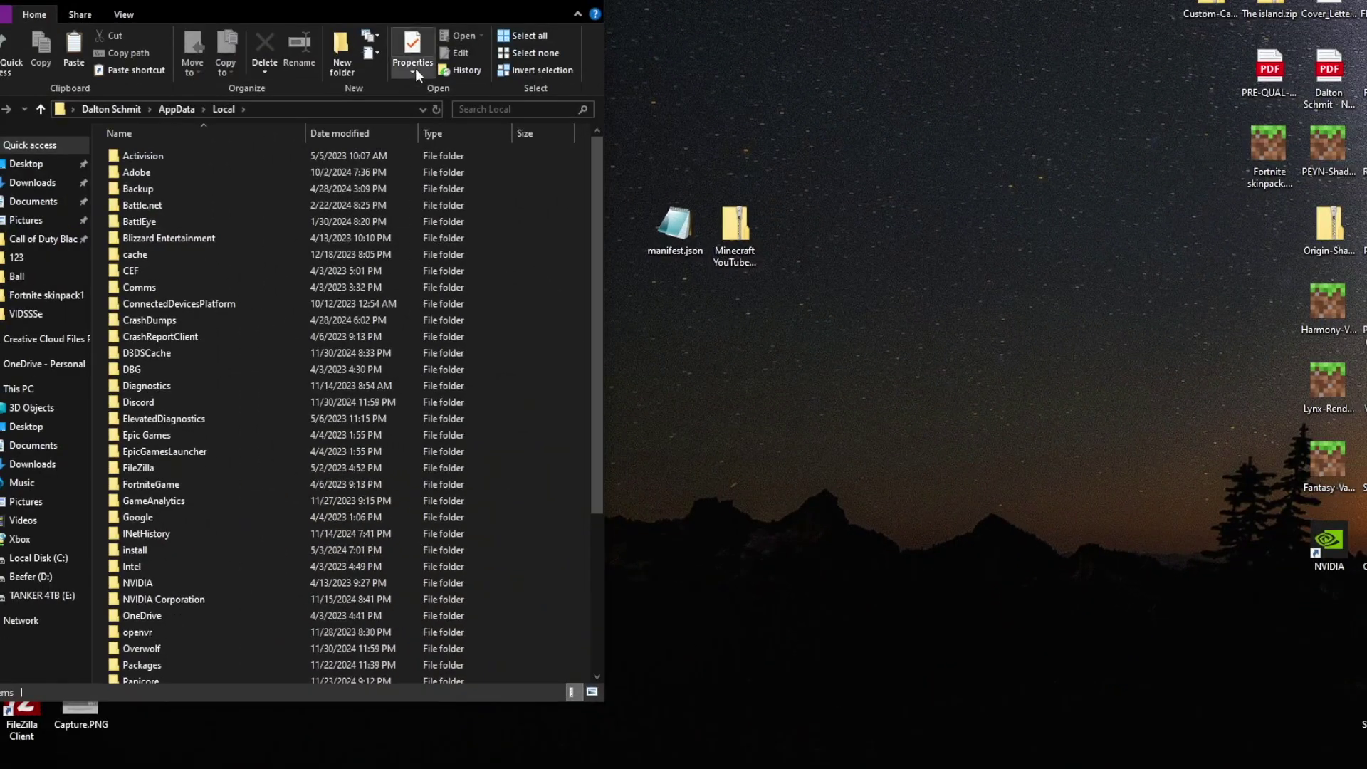
- Open the Microsoft.MinecraftUWP_8wekyb3d8bbwe folder inside Packages
left_click_drag(436, 7, 474, 4)
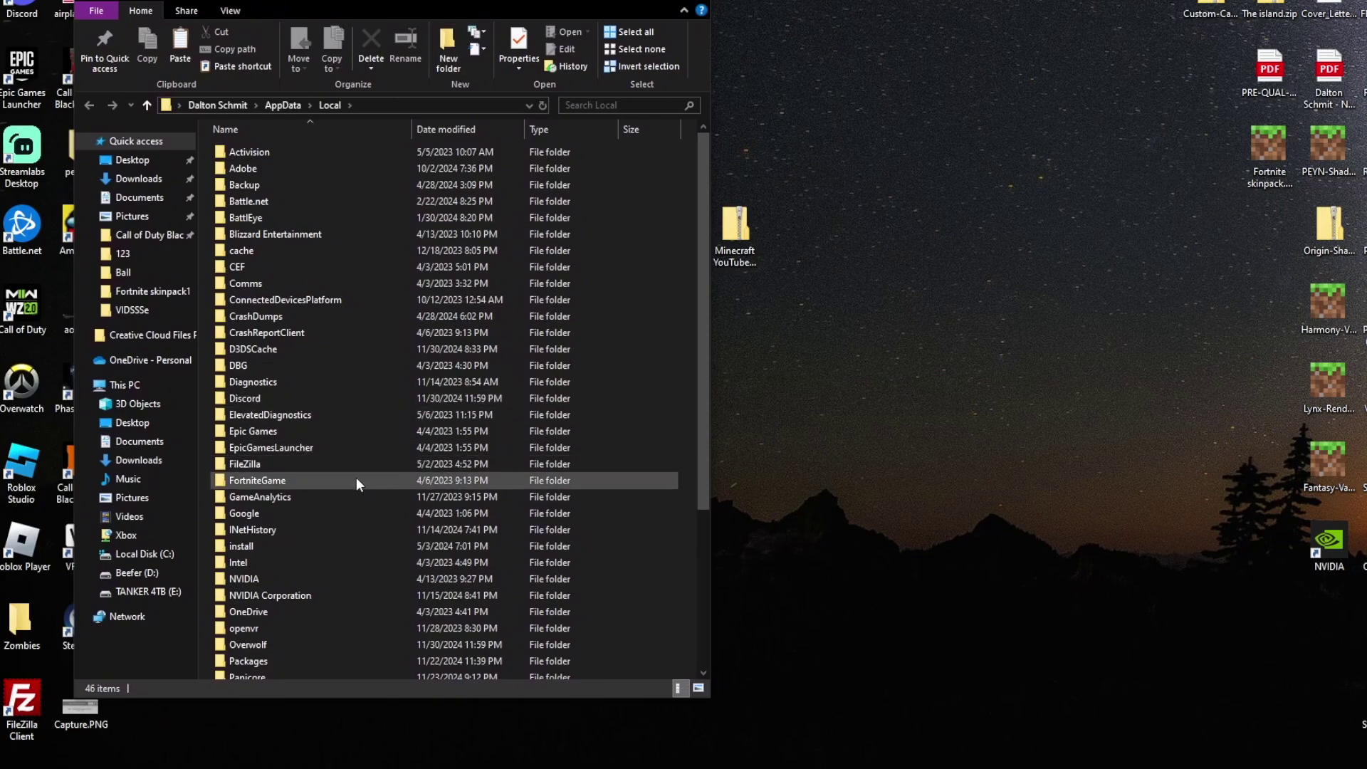
scroll(353, 488, "down", 4)
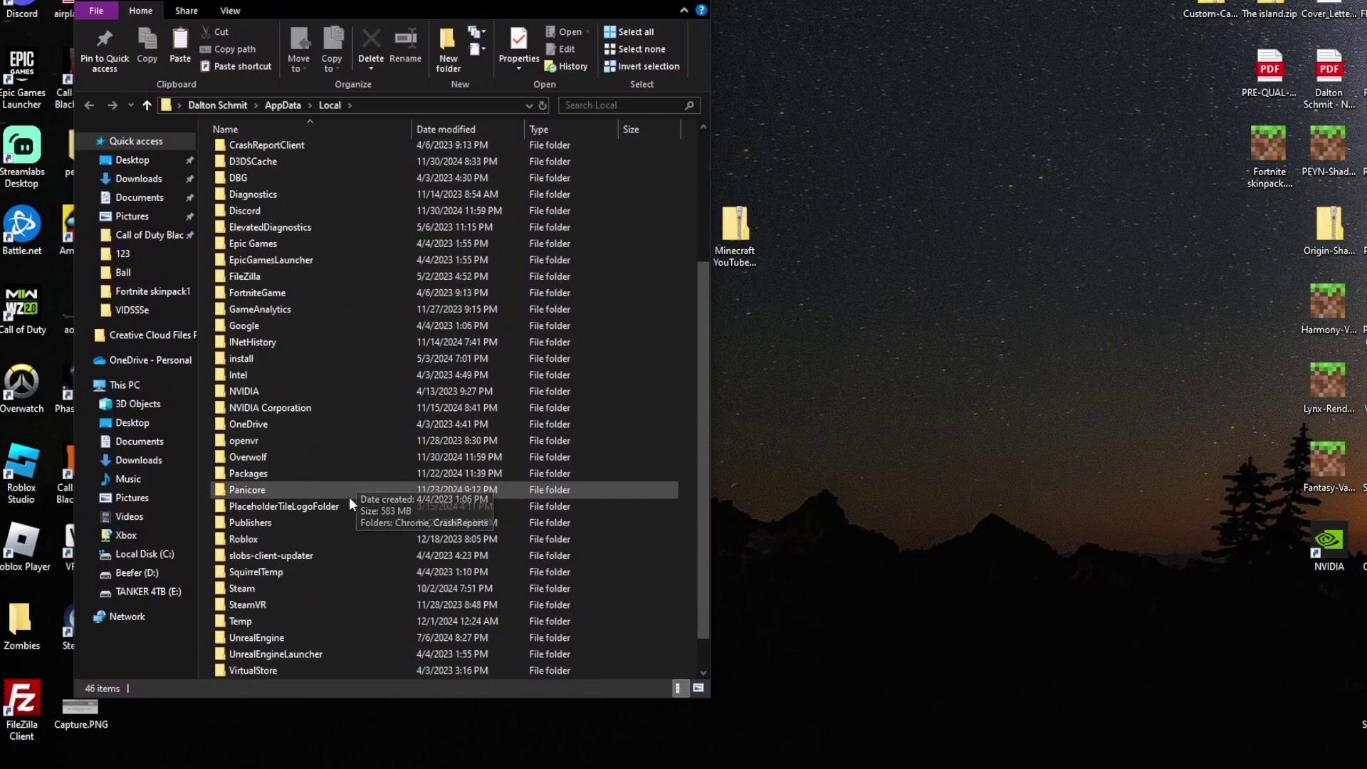
double_click(276, 475)
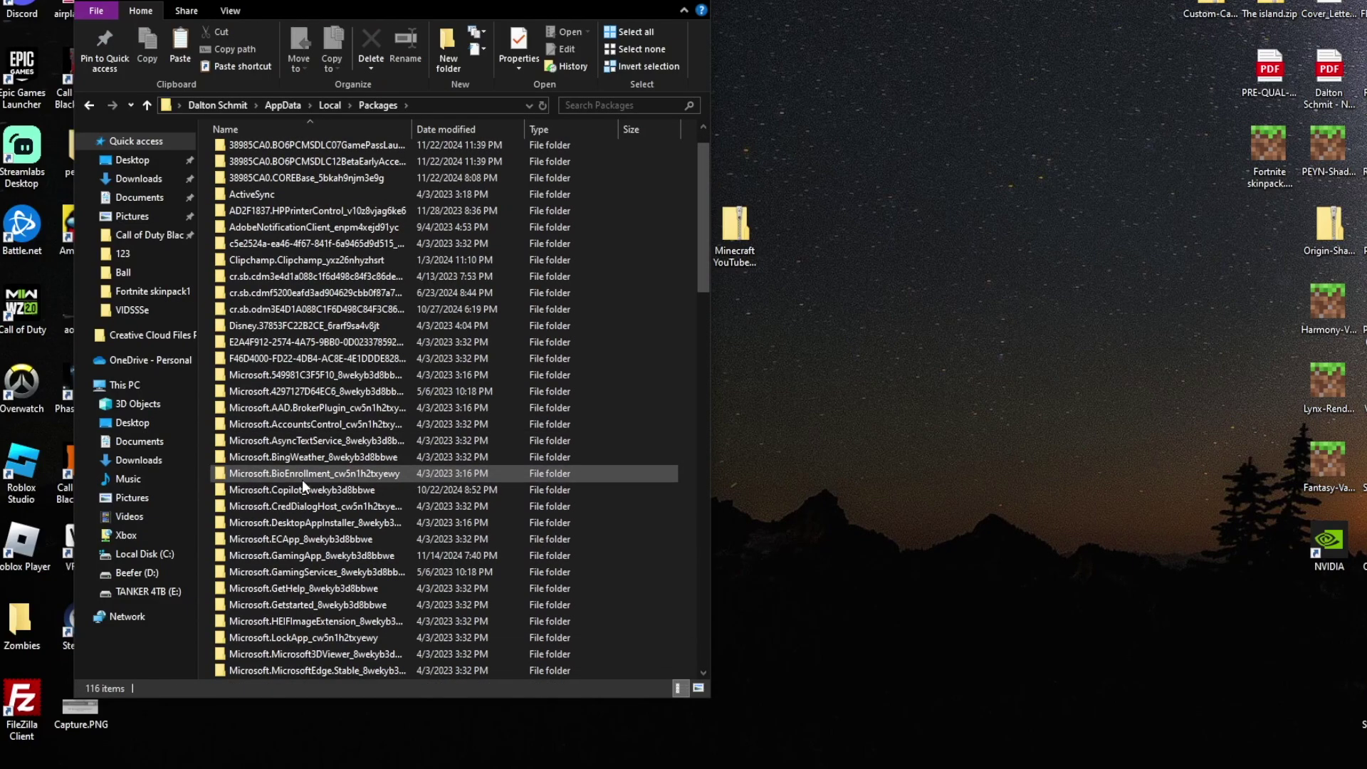
scroll(302, 480, "down", 3)
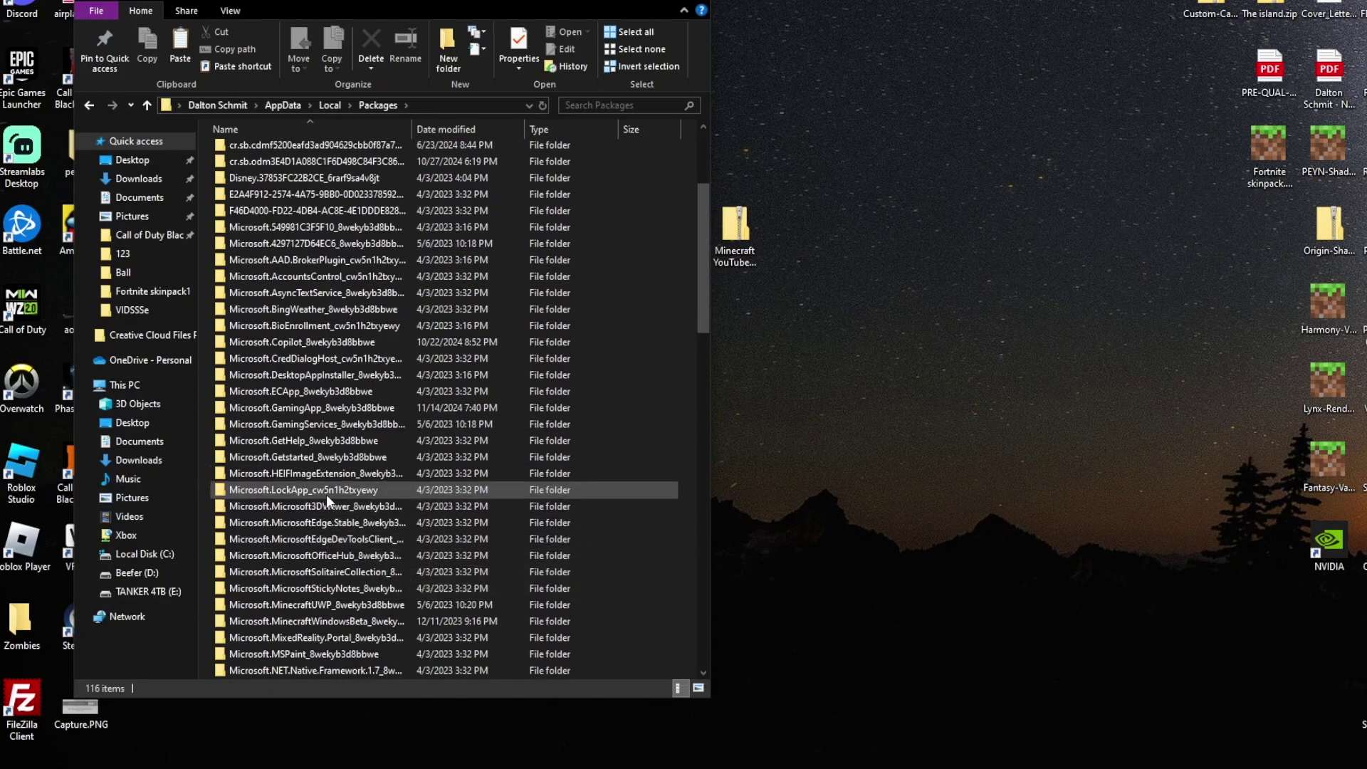
scroll(335, 449, "down", 4)
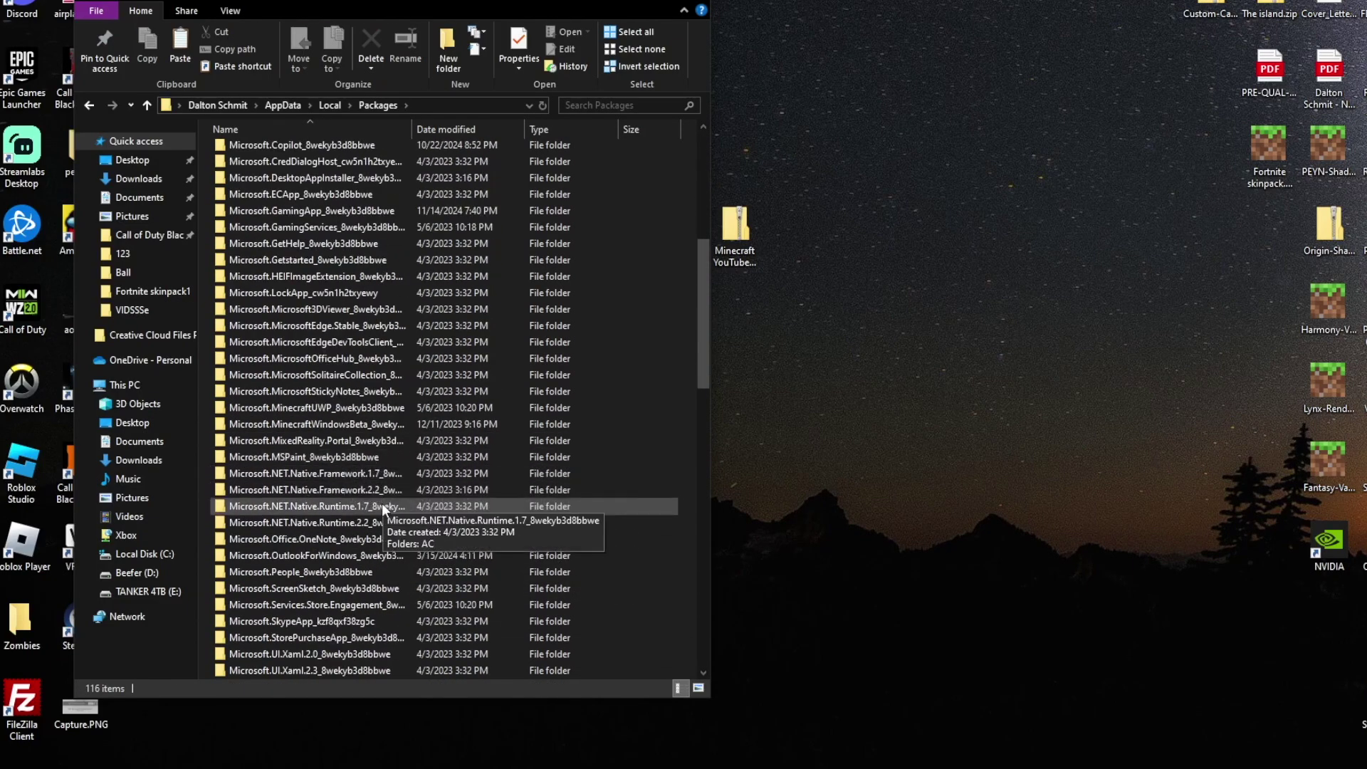
double_click(324, 412)
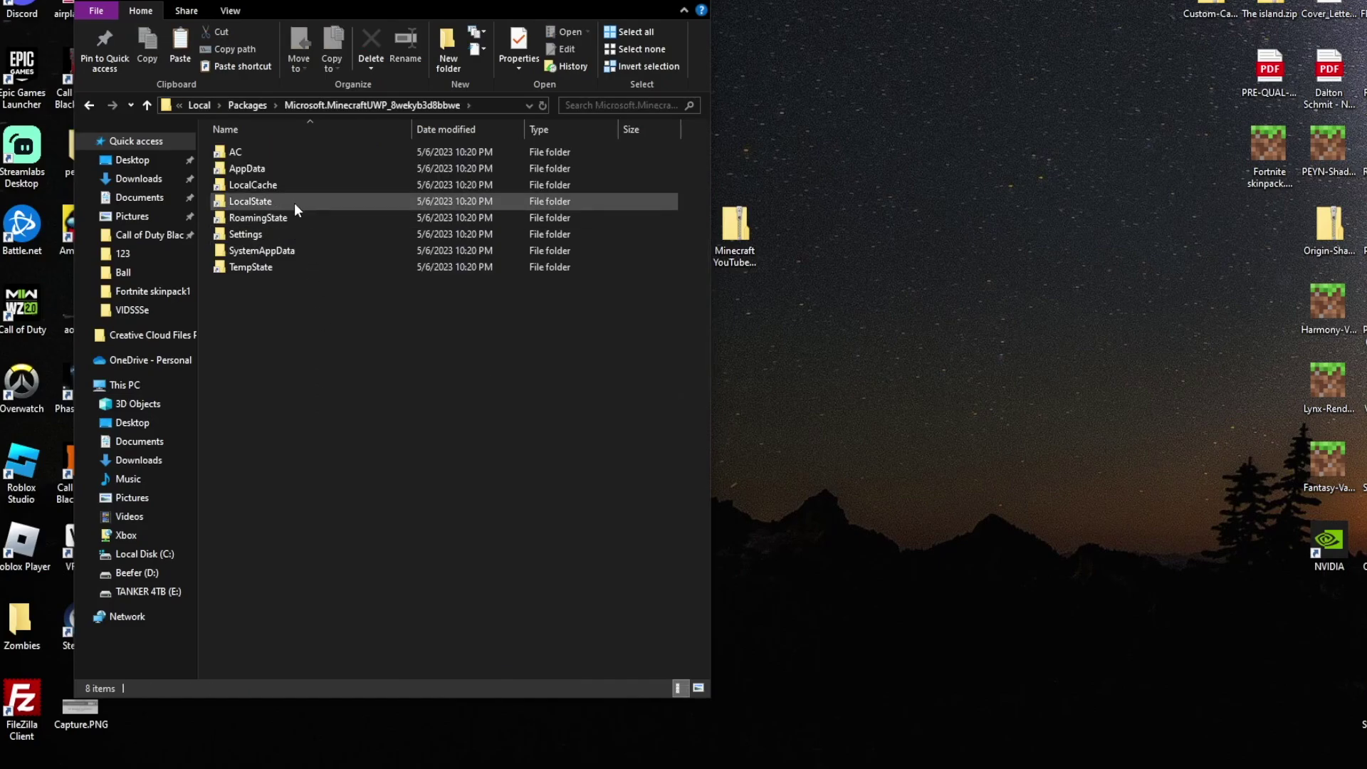
- Go to the skin_packs folder within LocalState's premium_cache
double_click(293, 203)
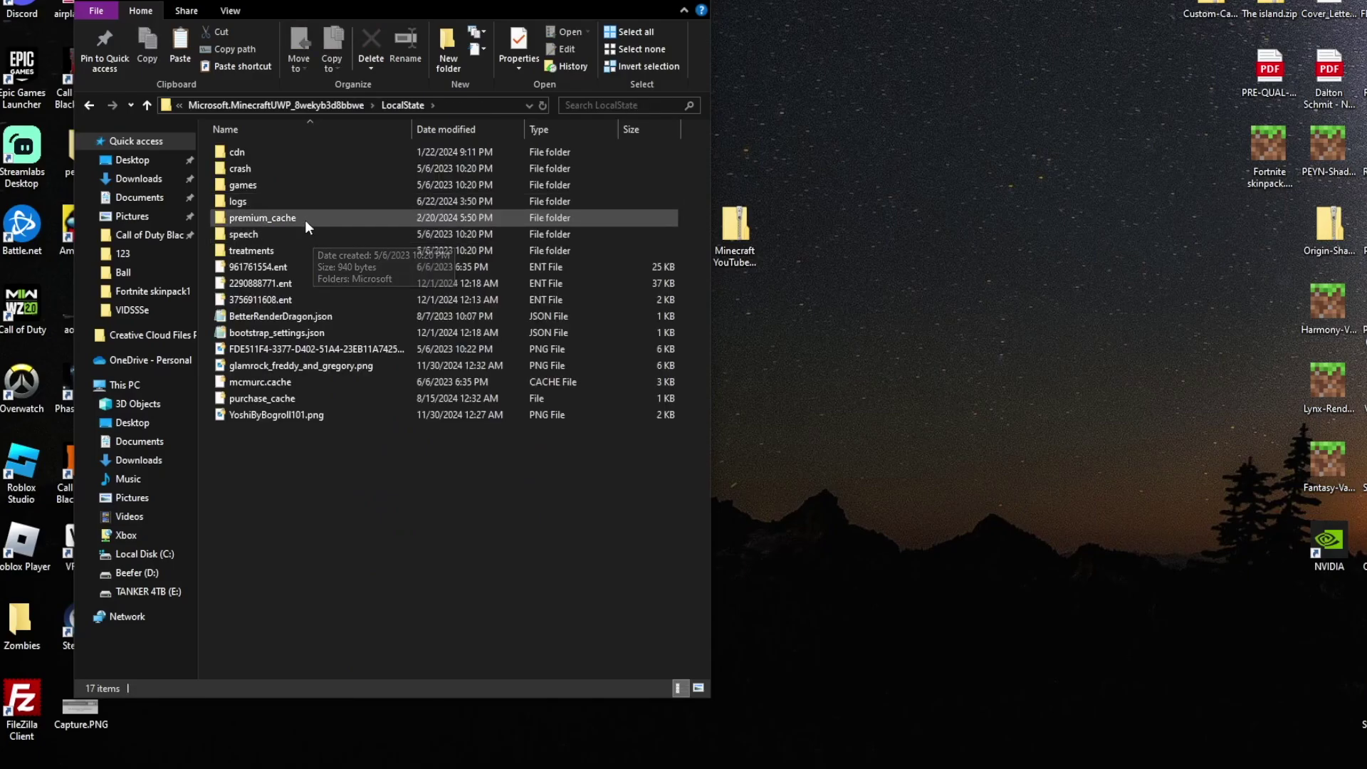
double_click(305, 217)
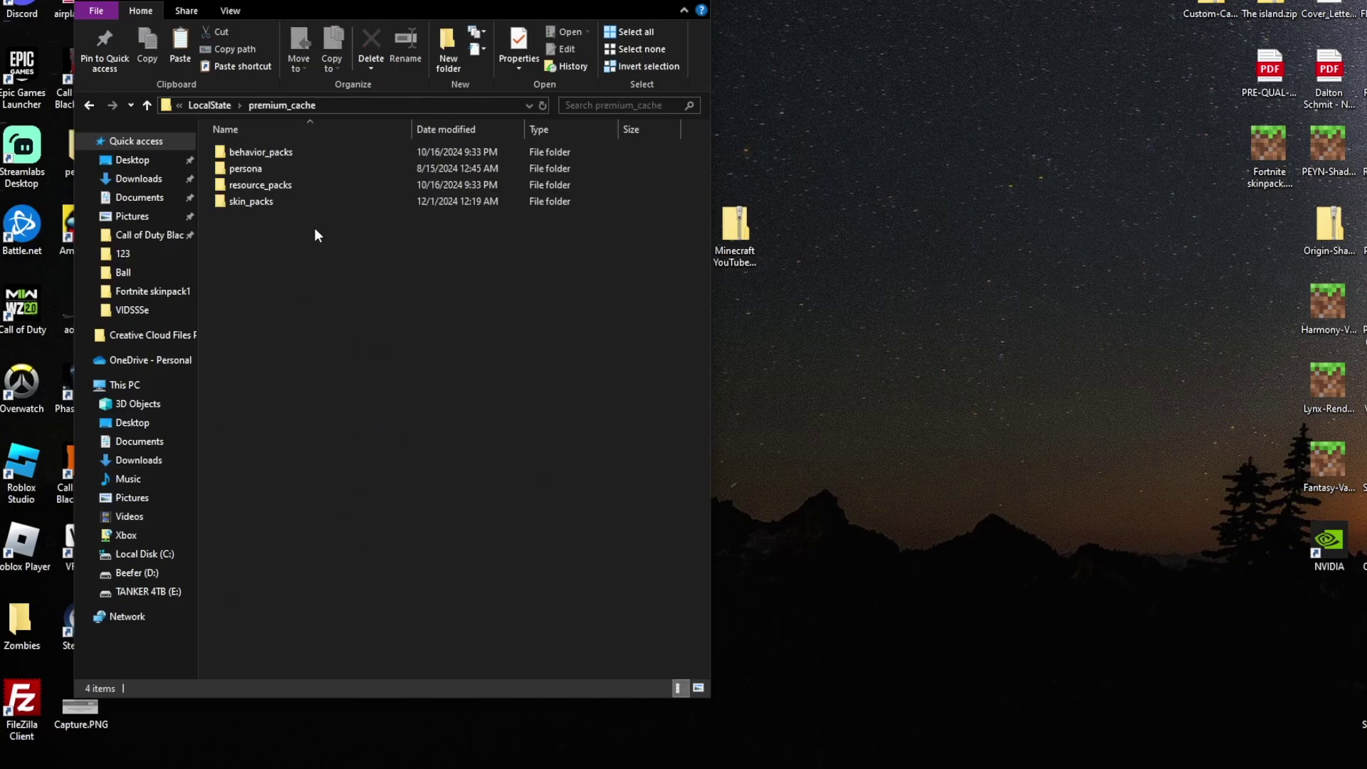
double_click(268, 201)
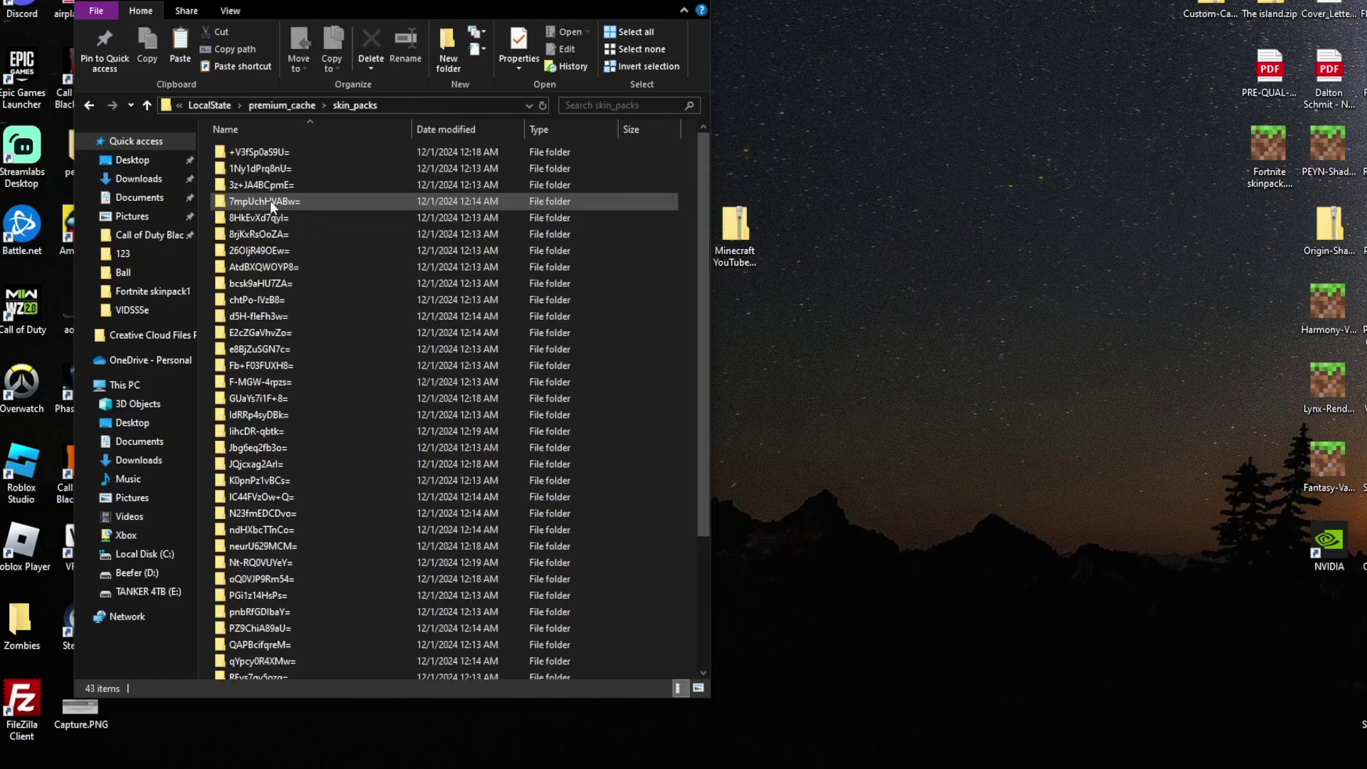
- Replace everything in skin_packs with the Minecraft YouTubers zip from the desktop, and close the folder window
scroll(321, 405, "down", 4)
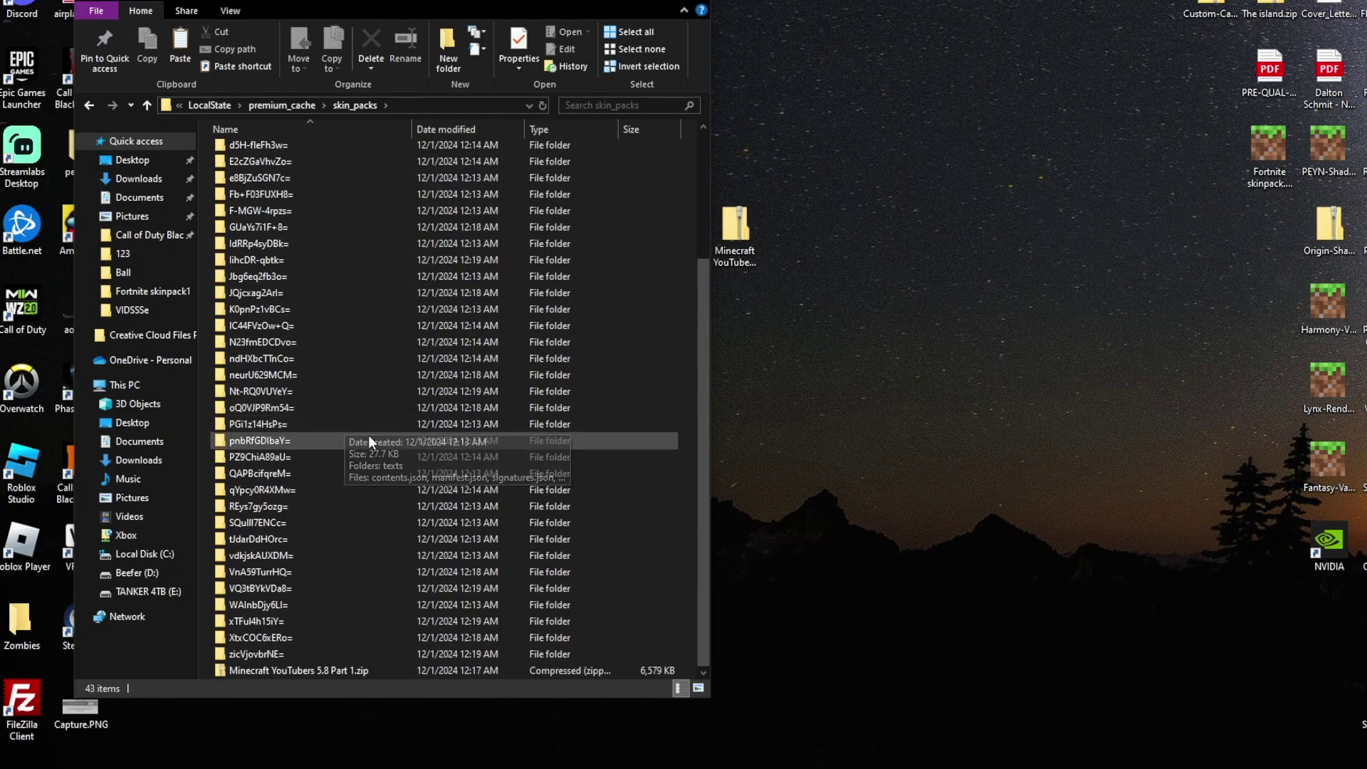
scroll(388, 429, "up", 4)
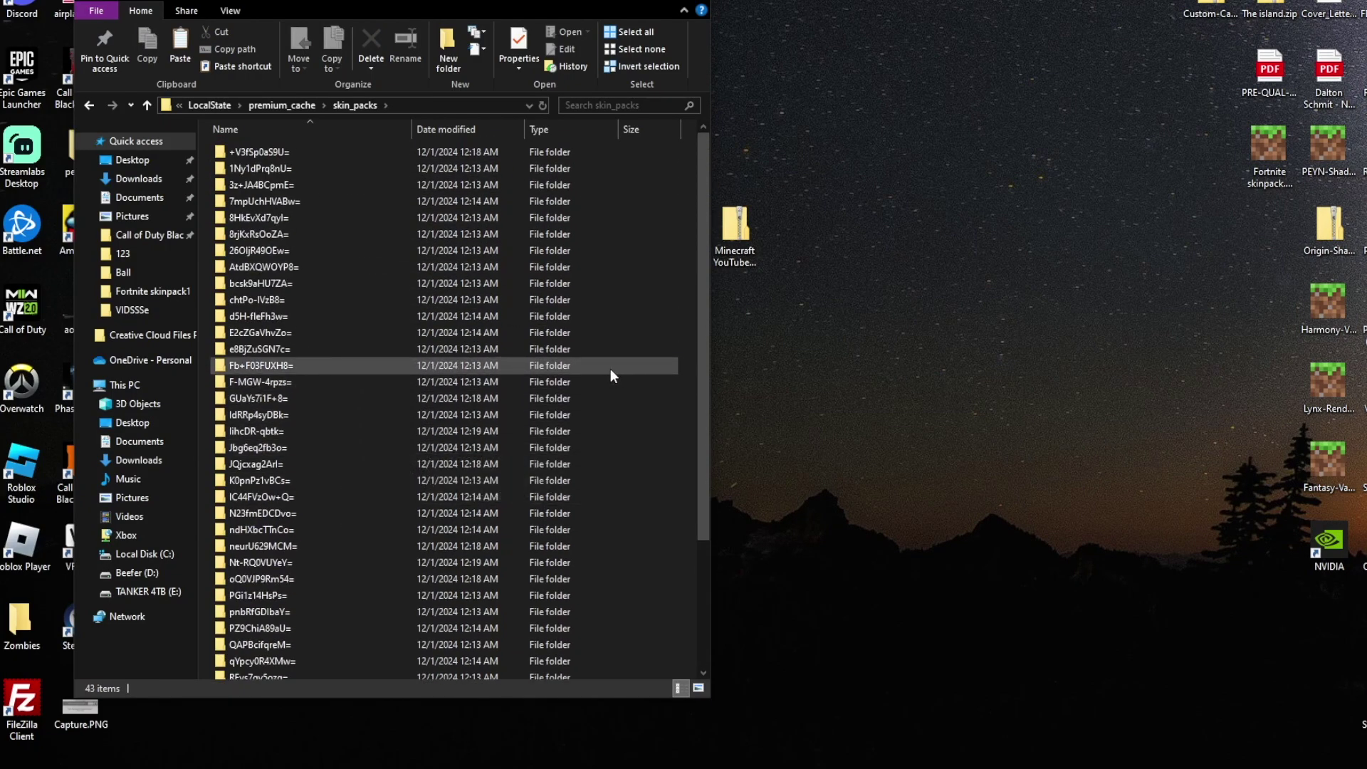
key("ctrl+a")
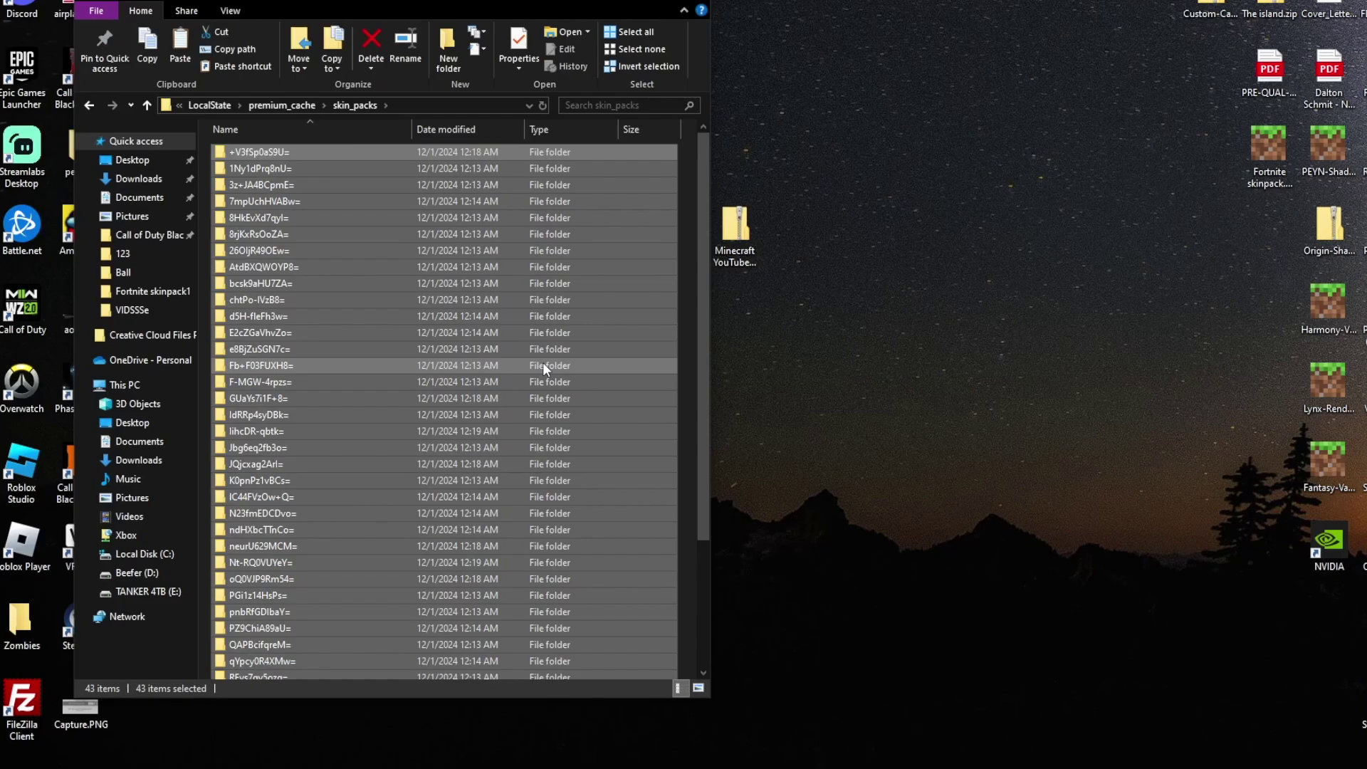
right_click(568, 332)
left_click(709, 385)
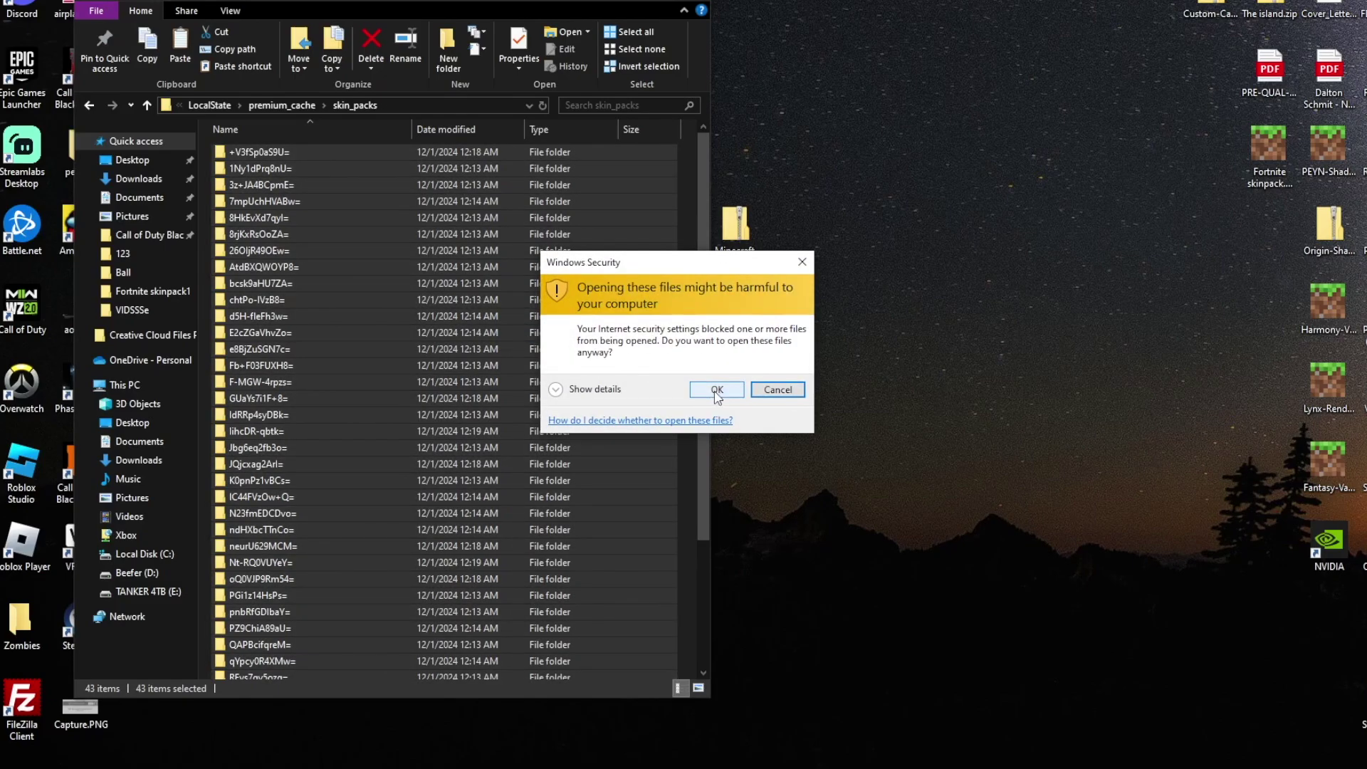
left_click(717, 392)
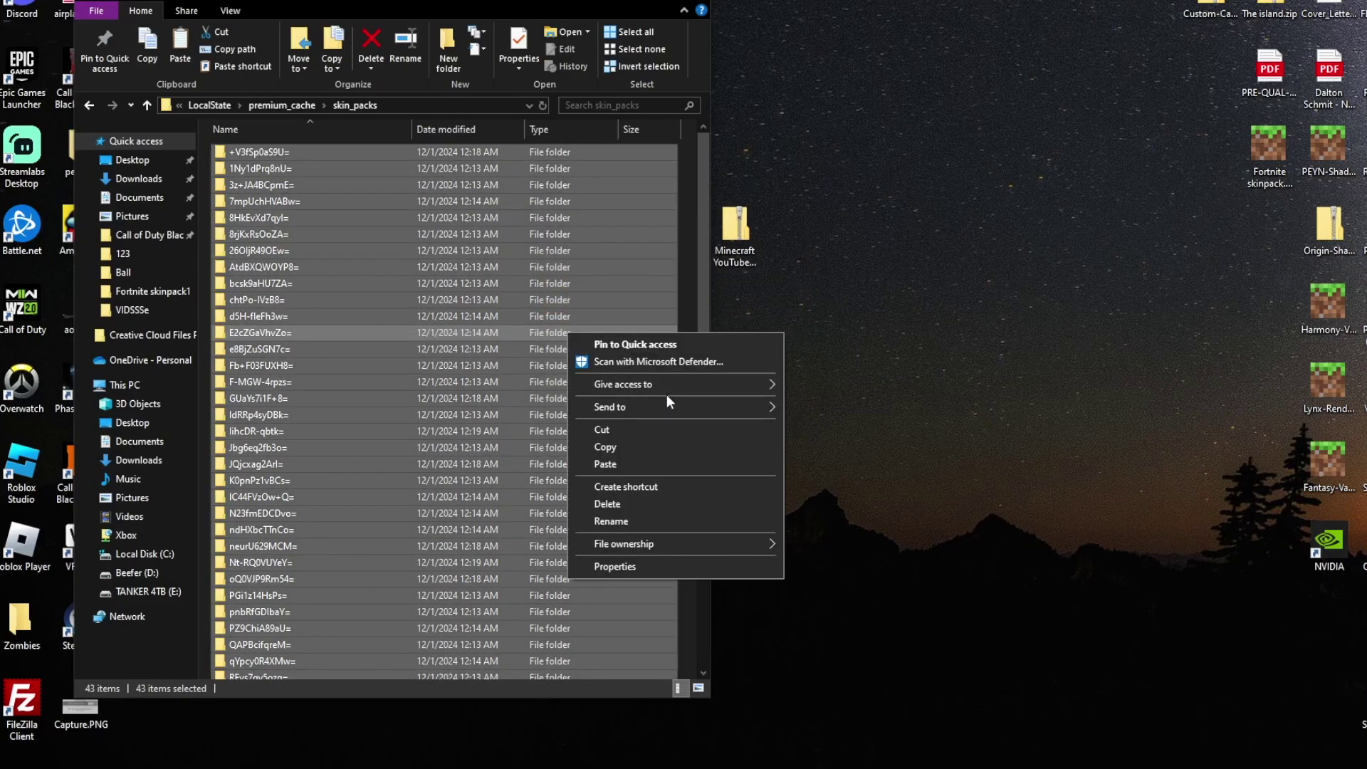
left_click(635, 504)
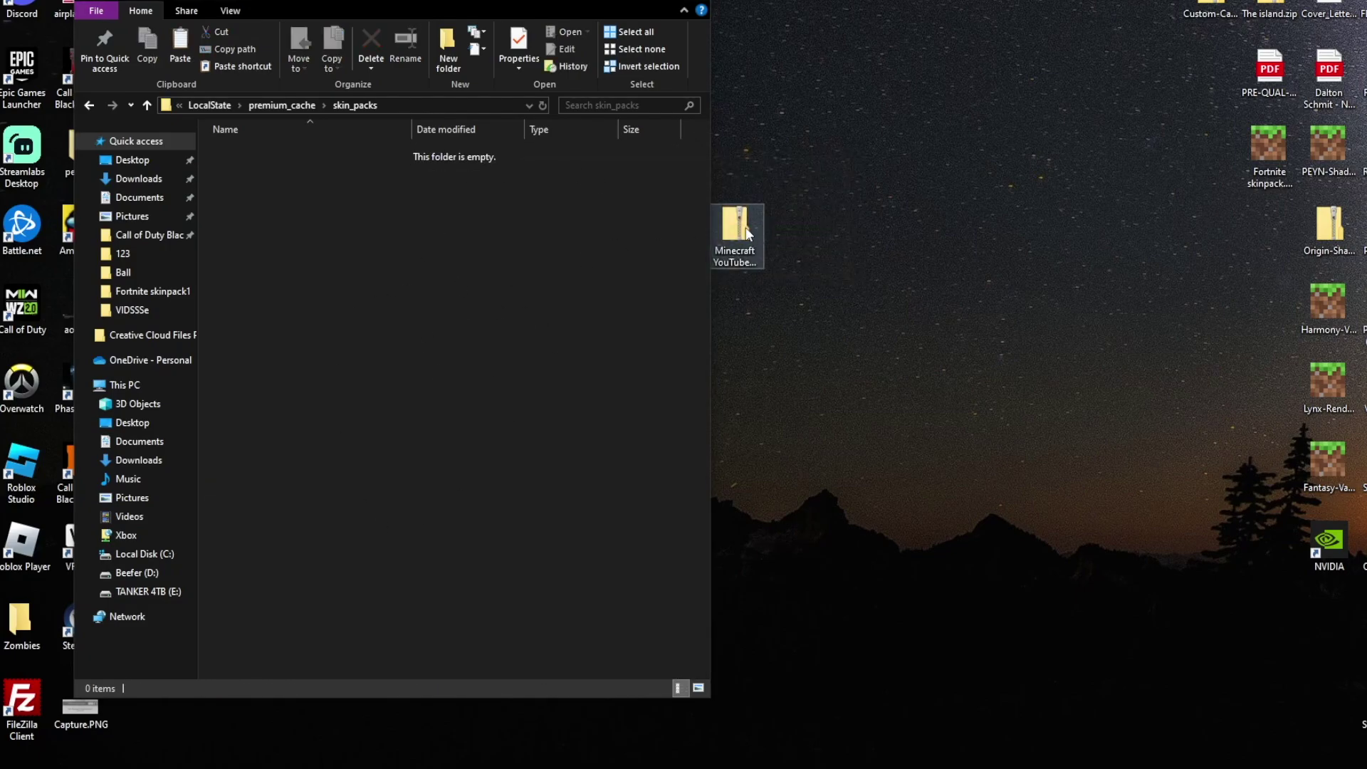
left_click_drag(746, 228, 459, 302)
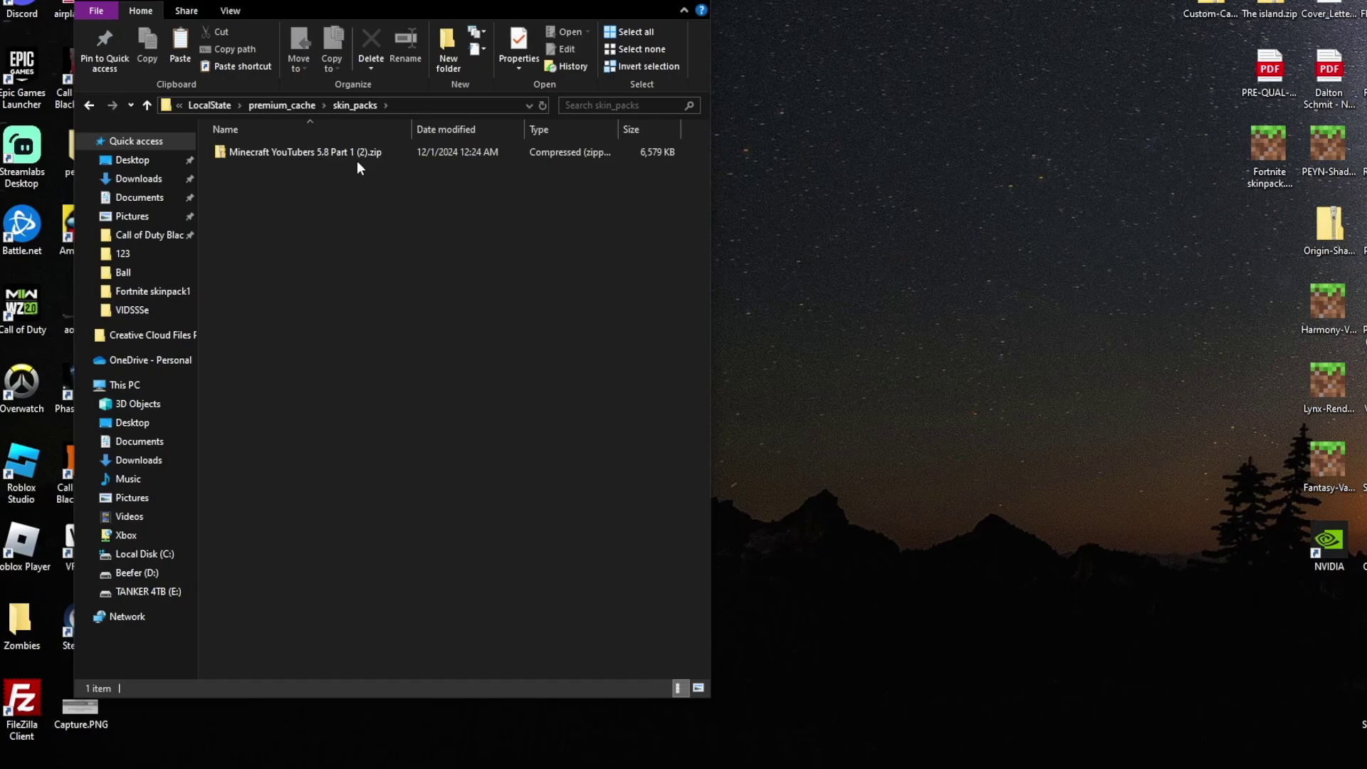
left_click(695, 3)
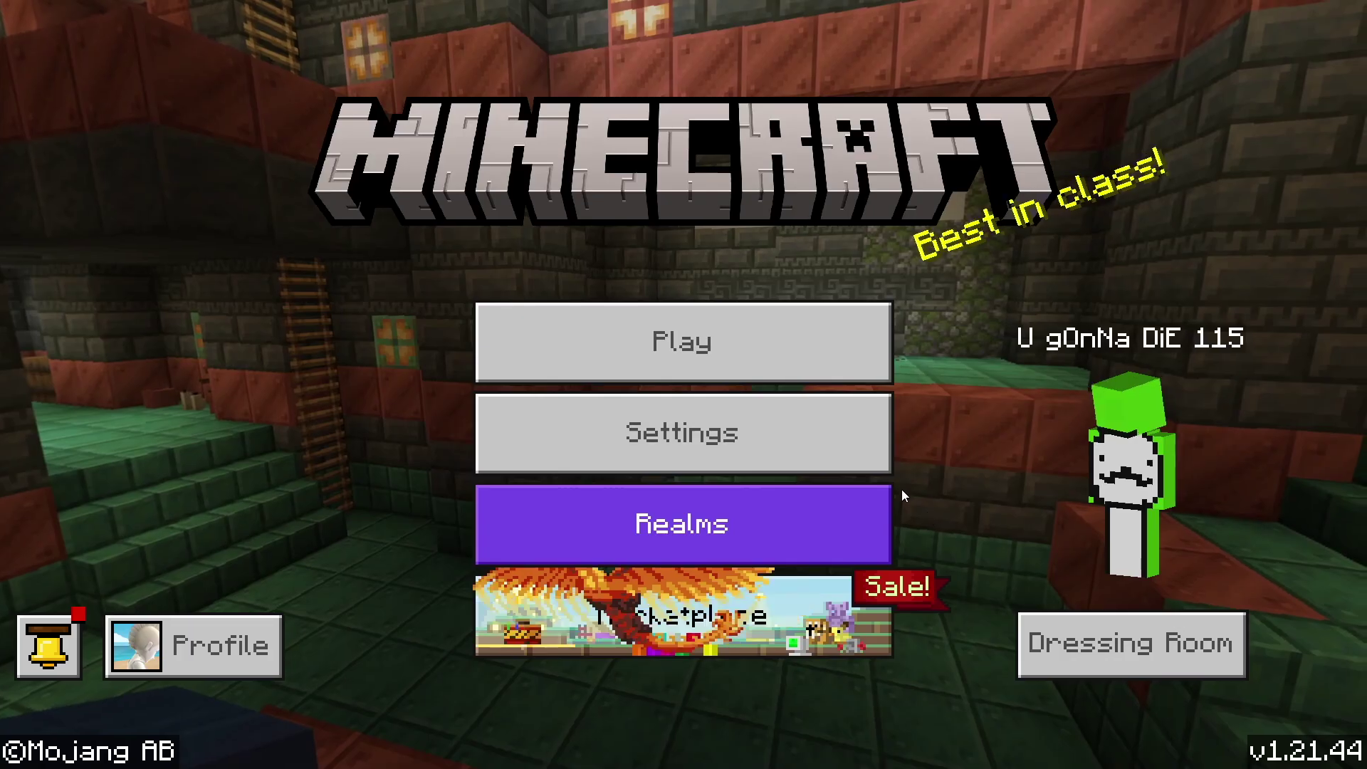
- In Minecraft's Dressing Room, go to the owned classic skins and expand the full Builders & Biomes pack
left_click(1107, 665)
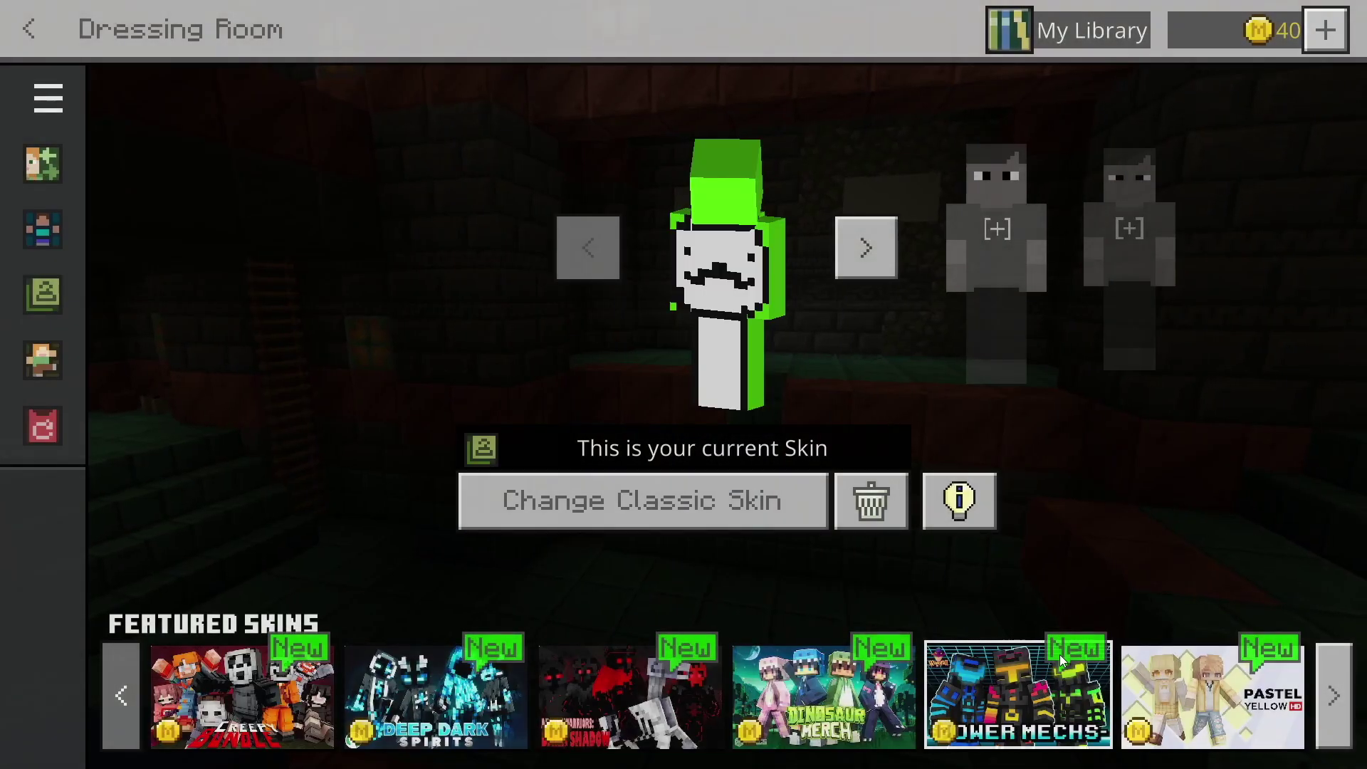
left_click(48, 314)
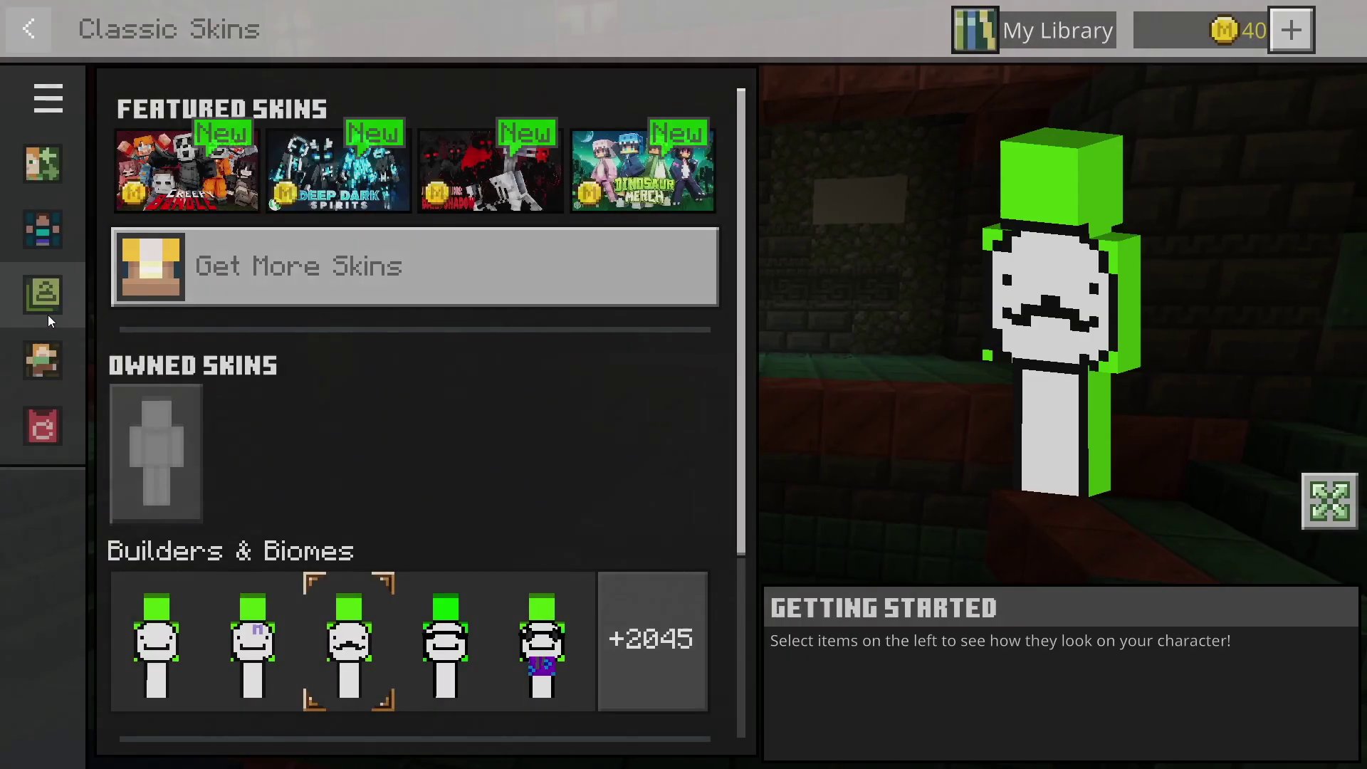
scroll(260, 544, "down", 3)
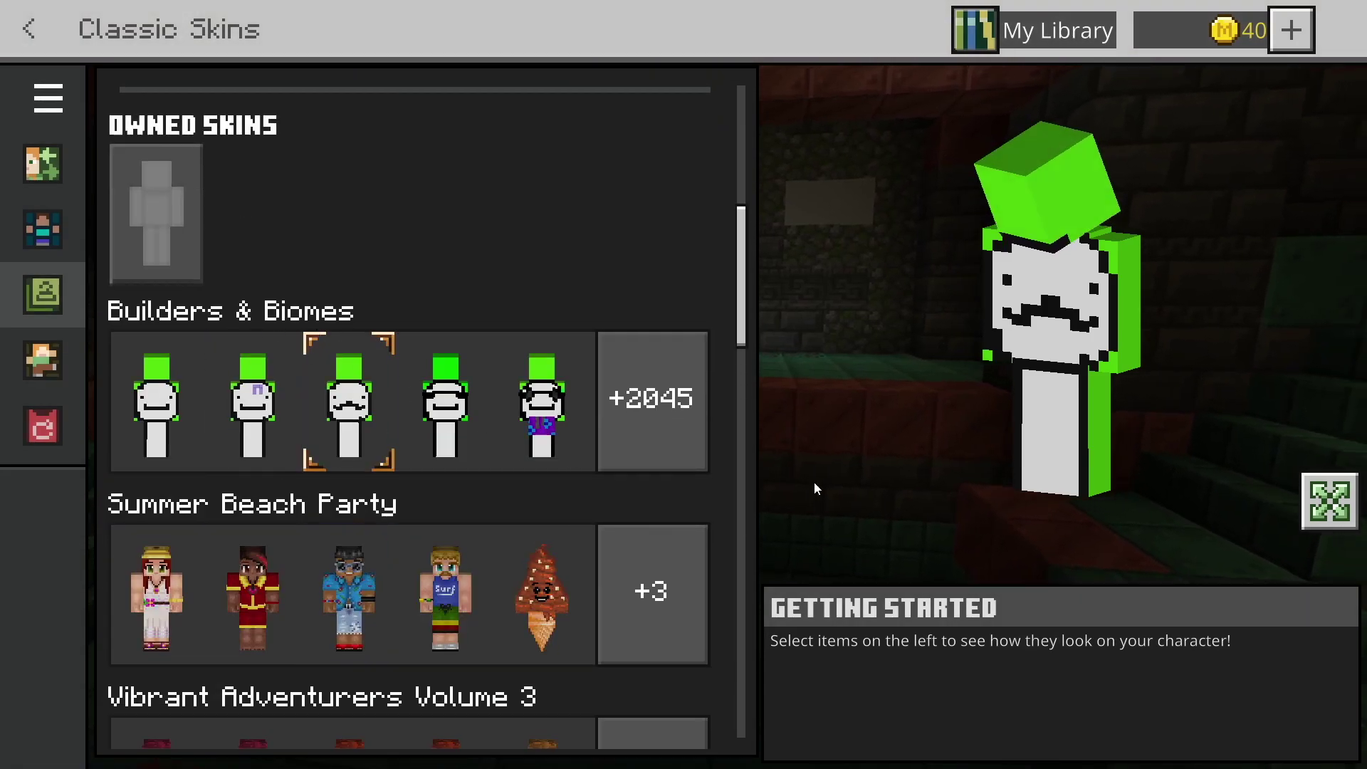
left_click(686, 433)
- Equip the blue googly-eyed character skin from the Builders & Biomes pack and return to the main menu
scroll(510, 430, "down", 10)
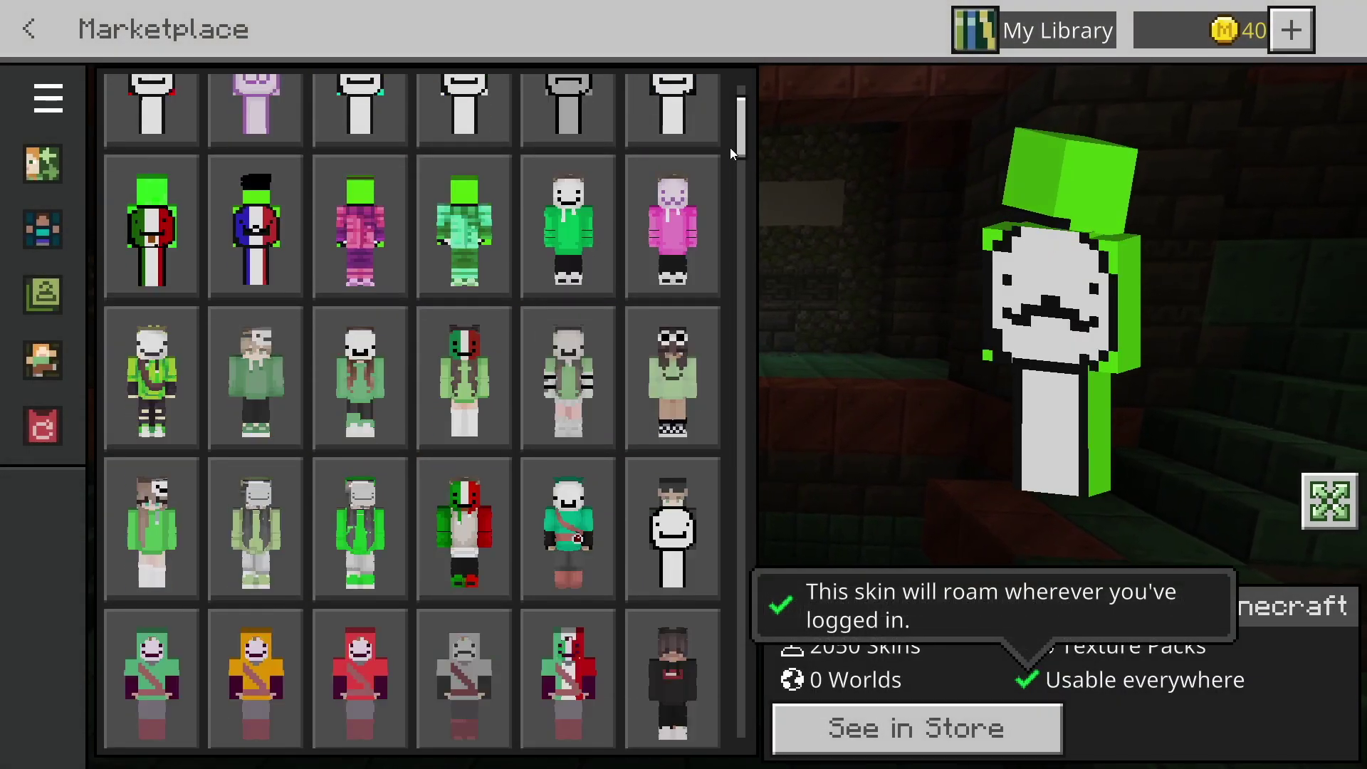
scroll(729, 340, "down", 15)
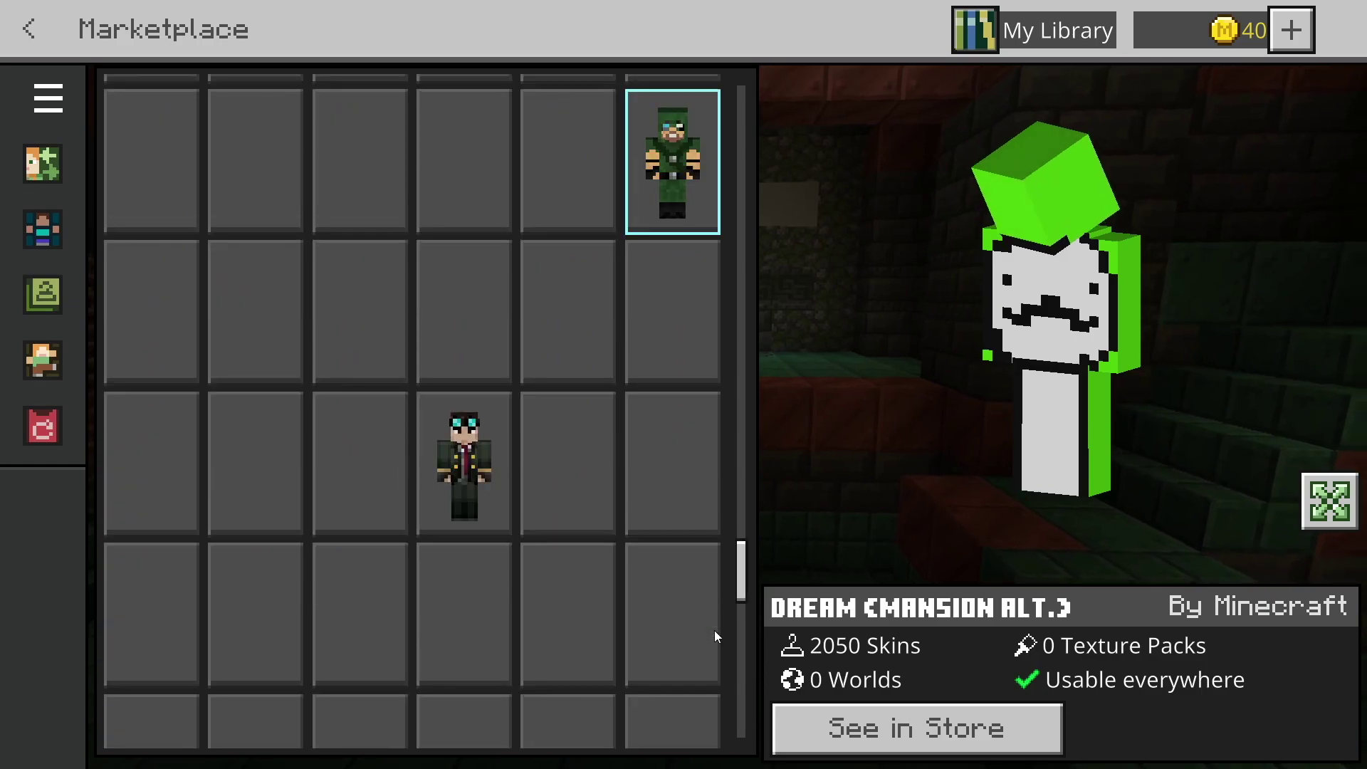
scroll(715, 612, "up", 10)
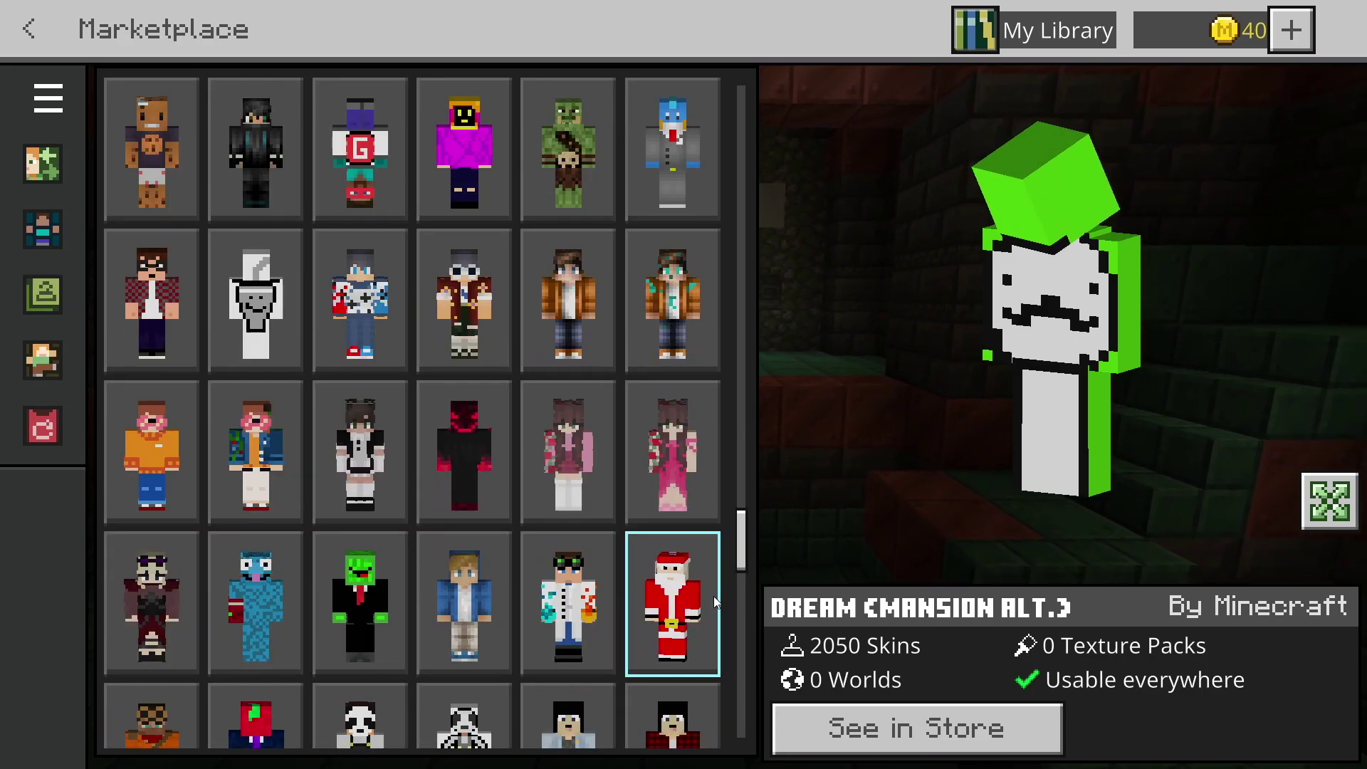
left_click(391, 612)
left_click(289, 600)
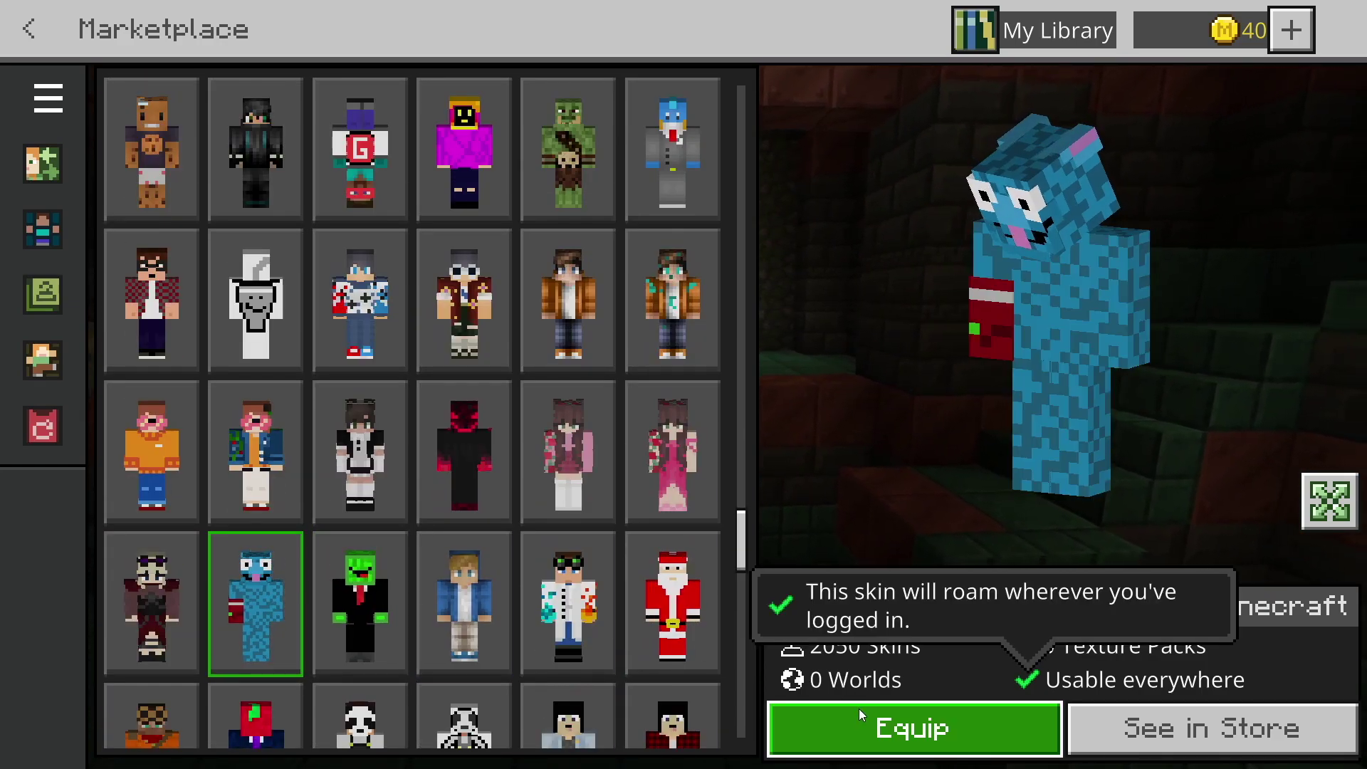
left_click(912, 727)
left_click(34, 41)
left_click(33, 37)
left_click(34, 40)
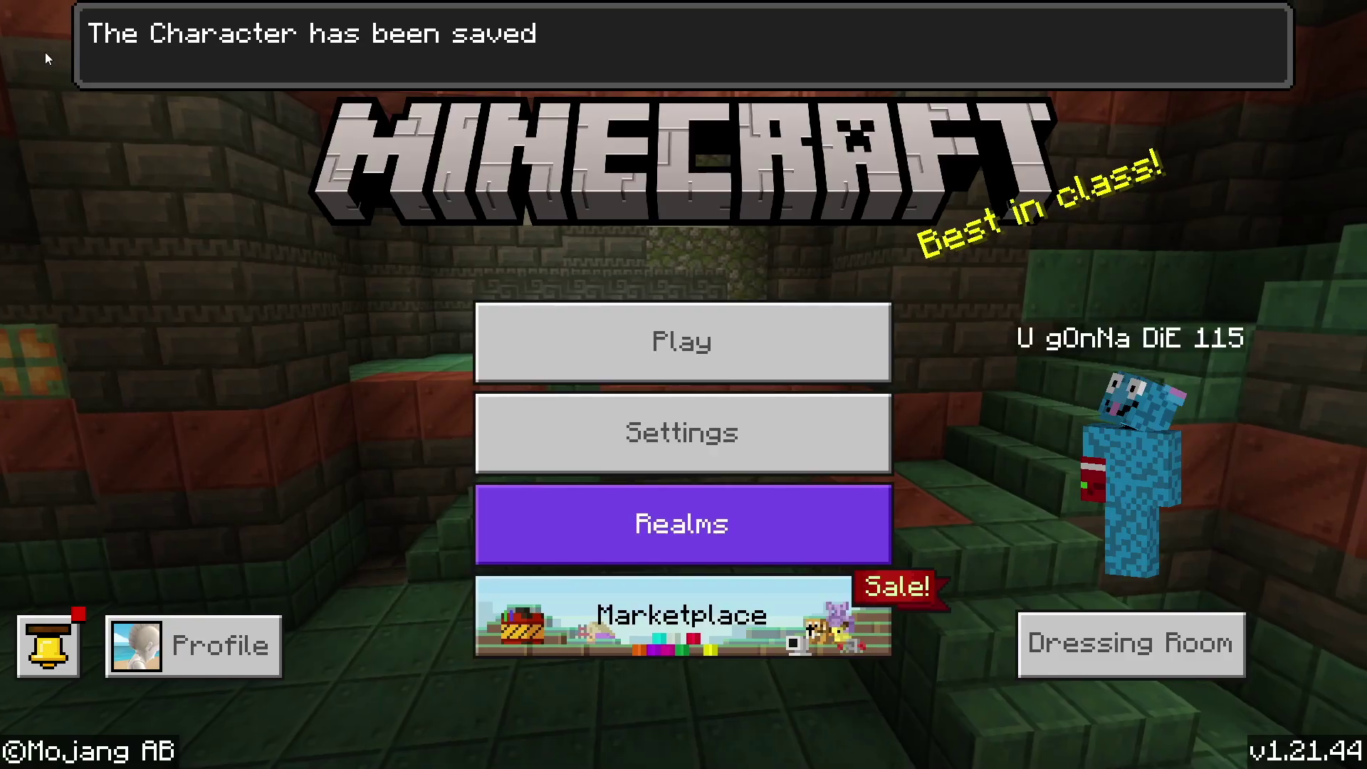
- Join The Hive from the list of featured servers
left_click(709, 336)
left_click(854, 114)
scroll(570, 503, "down", 3)
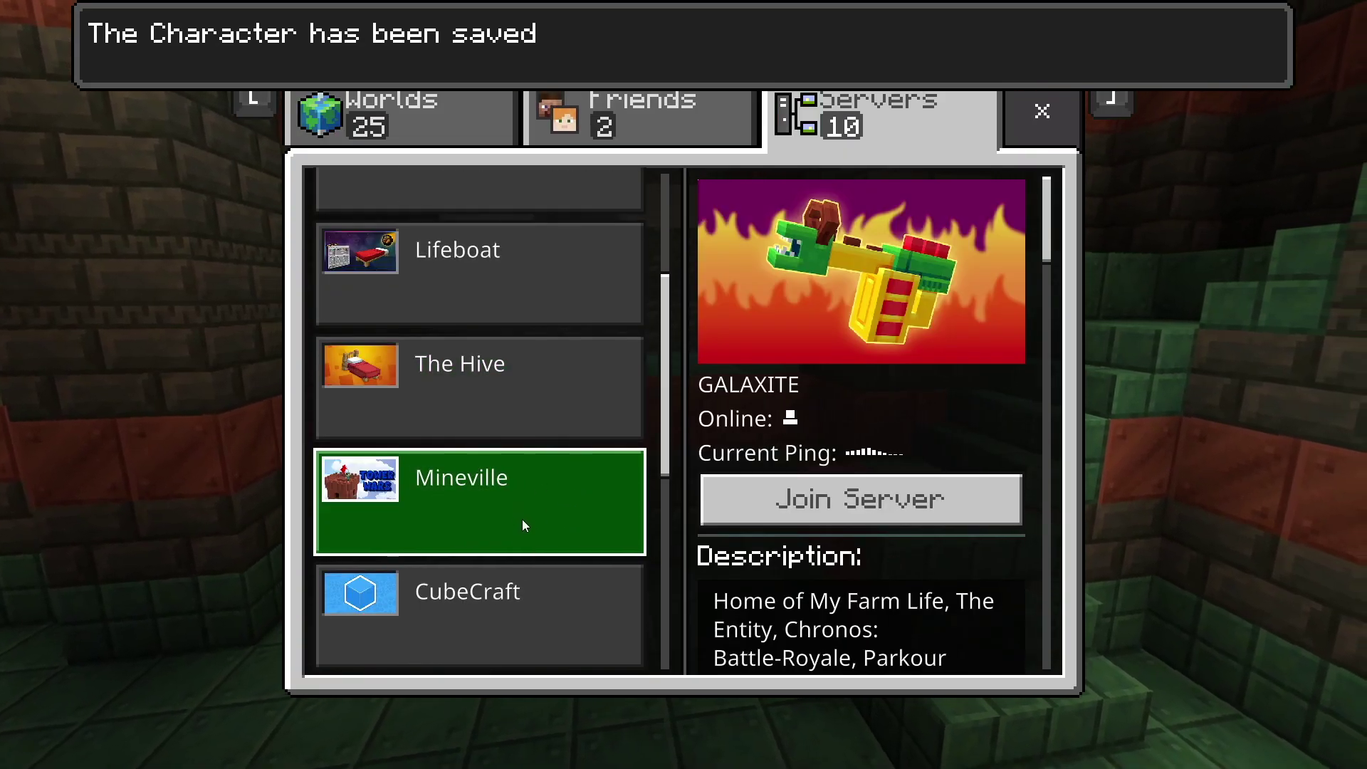
left_click(485, 384)
left_click(793, 501)
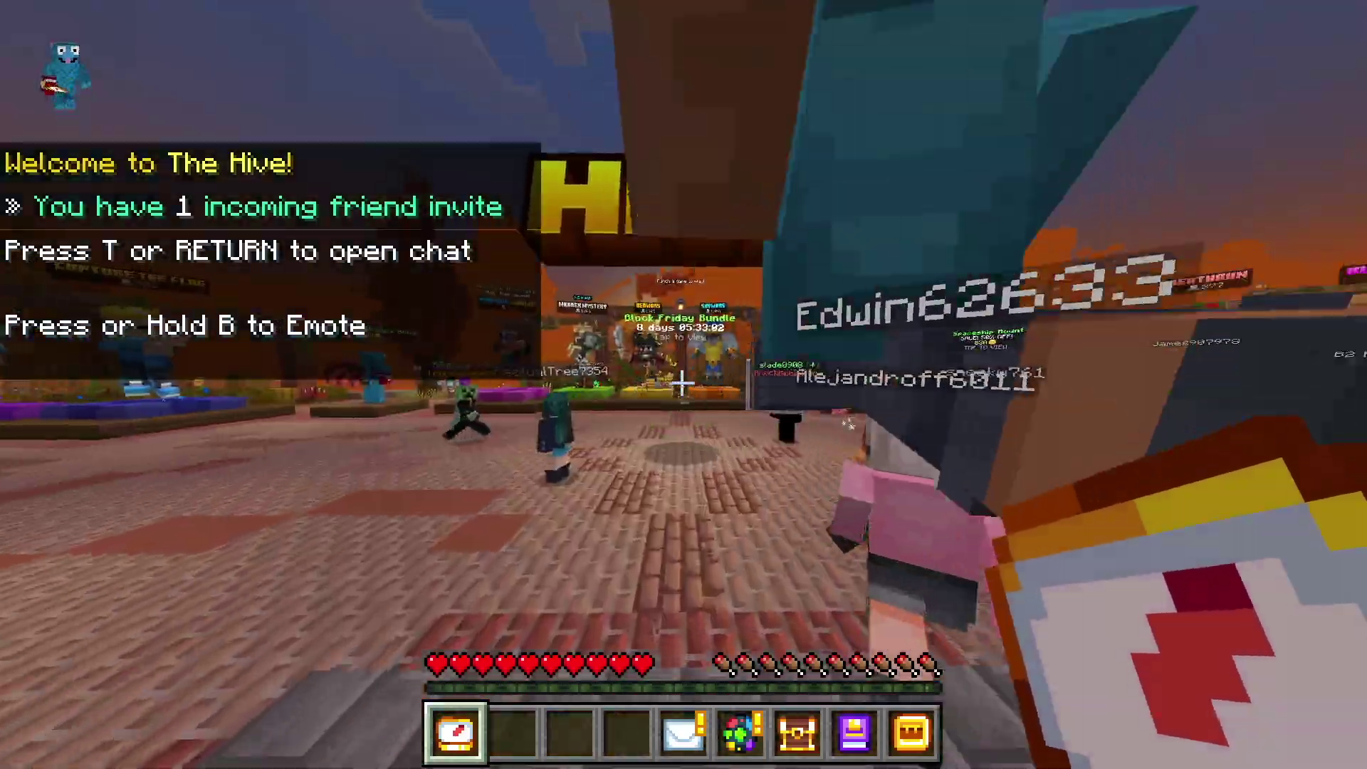
- Switch to the front-facing third-person view and walk around The Hive lobby to examine the equipped skin
key("F5")
key("F5")
key("w")
key("4")
key("3")
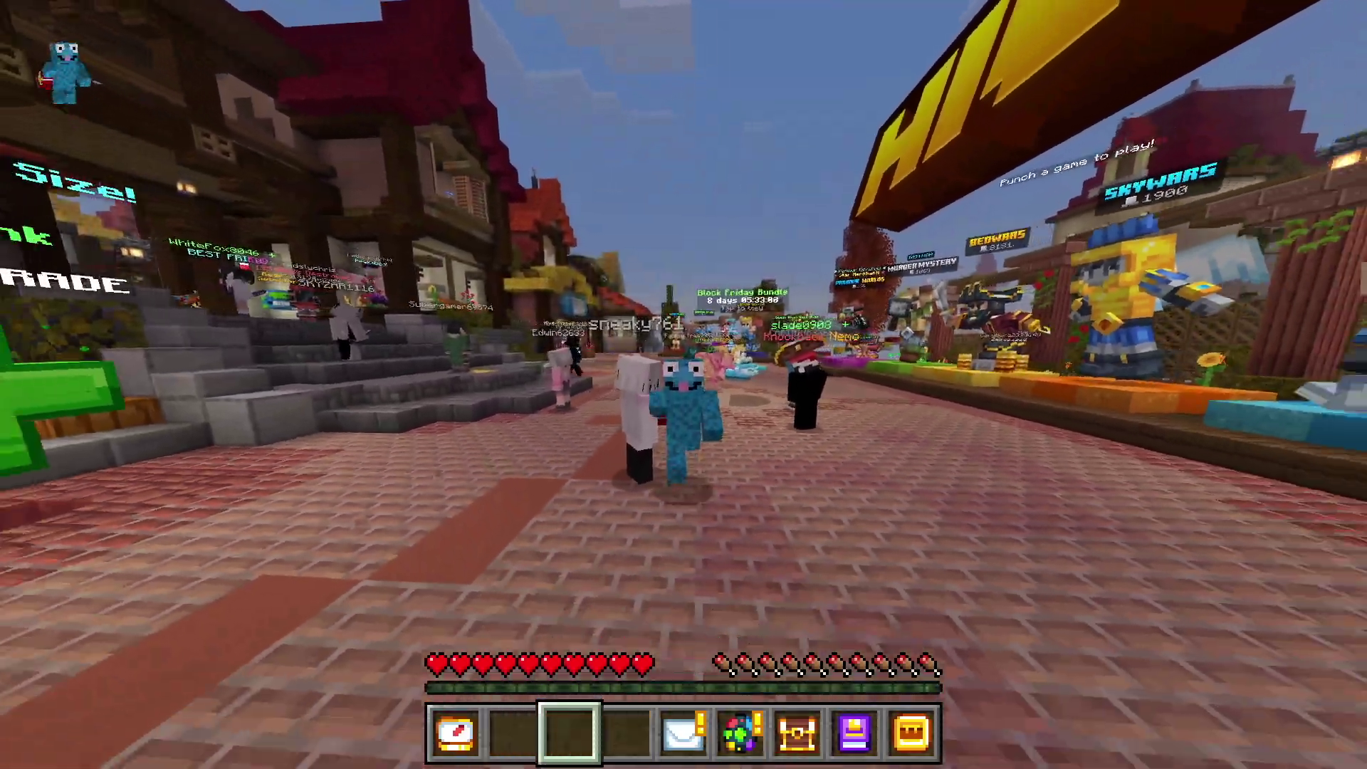
key("w")
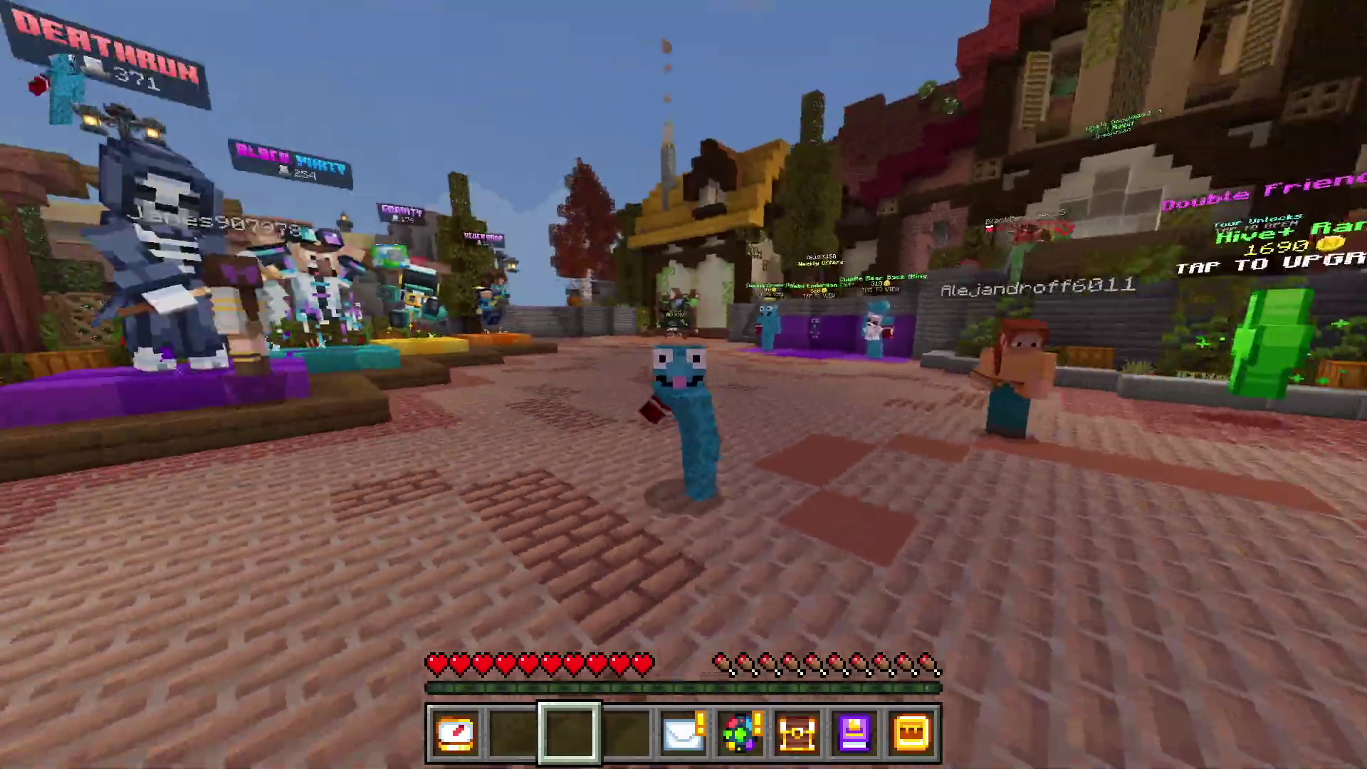
key("space")
key("w")
key("space")
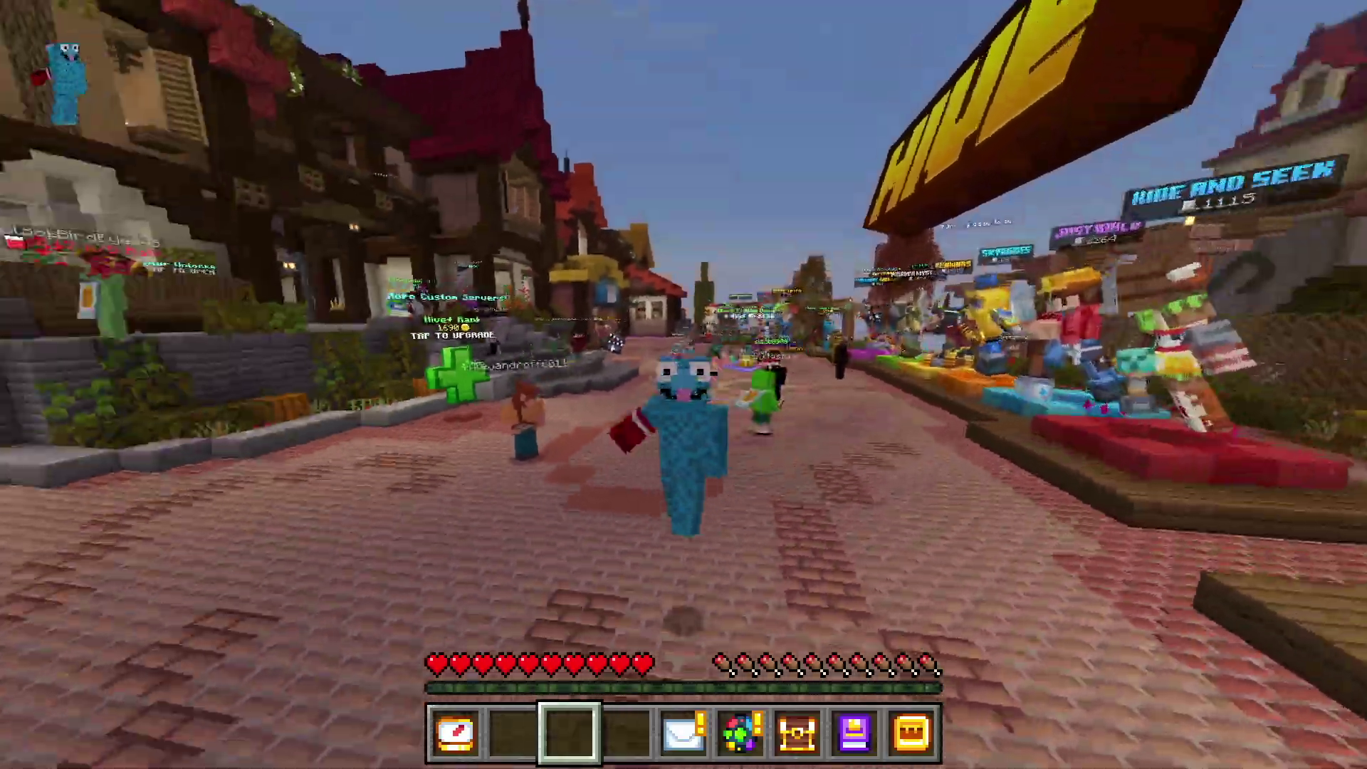
key("w")
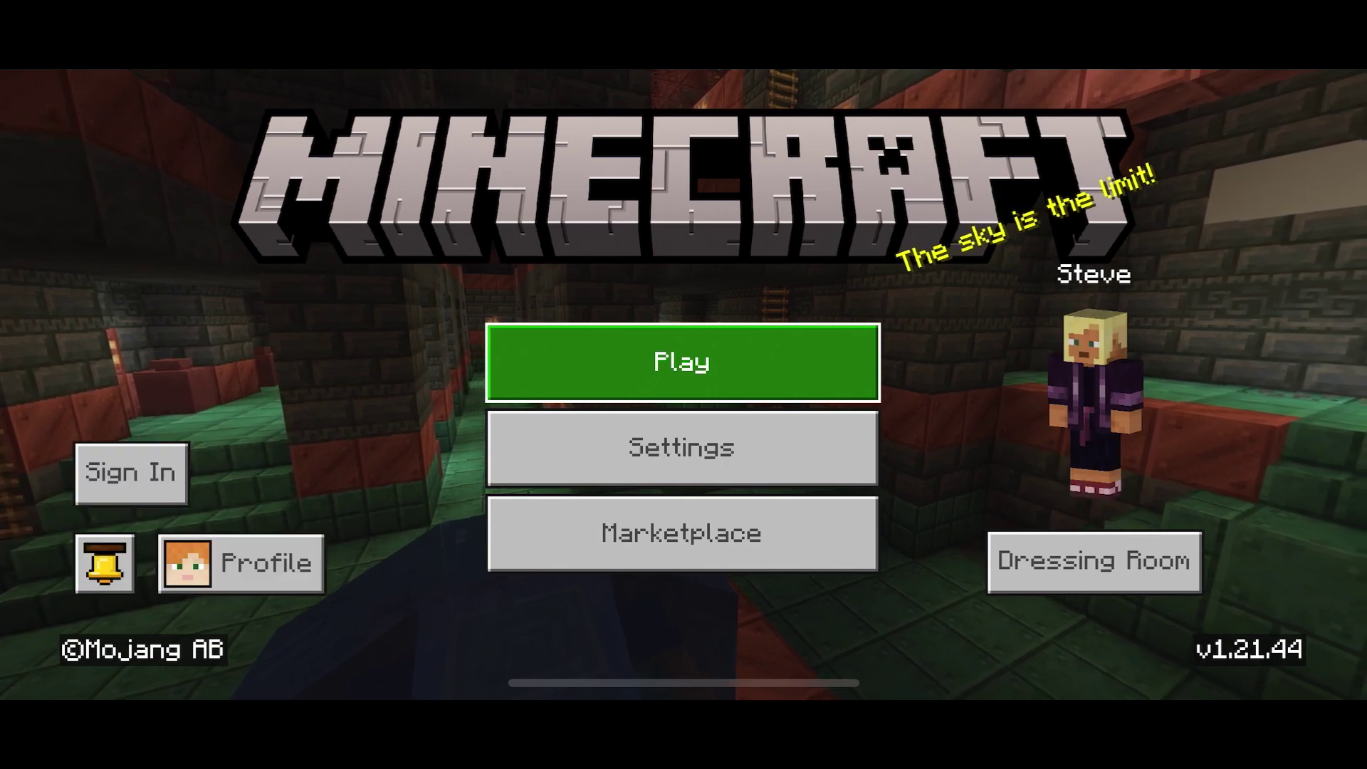
- In Minecraft on the mobile device, search the Marketplace for "builders" and select the free Builders & Biomes pack
key("Down")
key("Down")
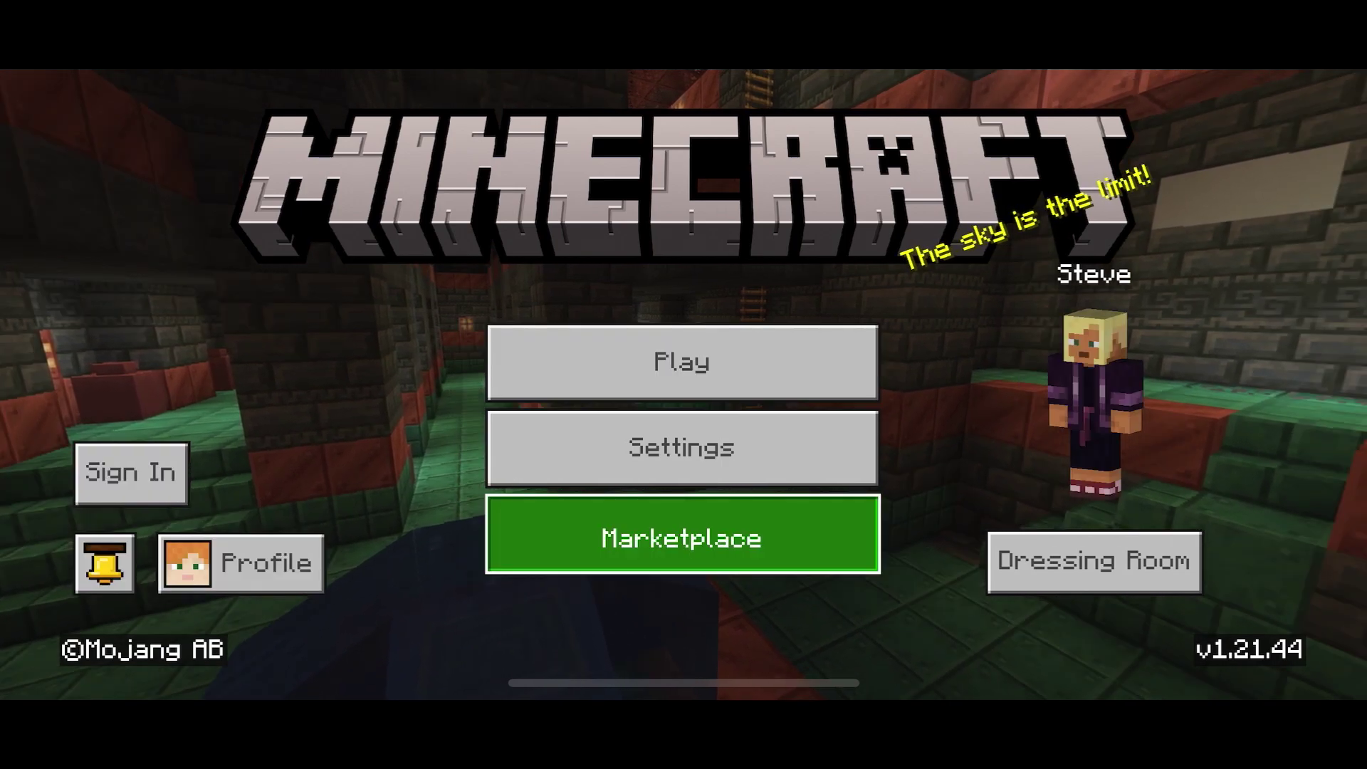
key("Return")
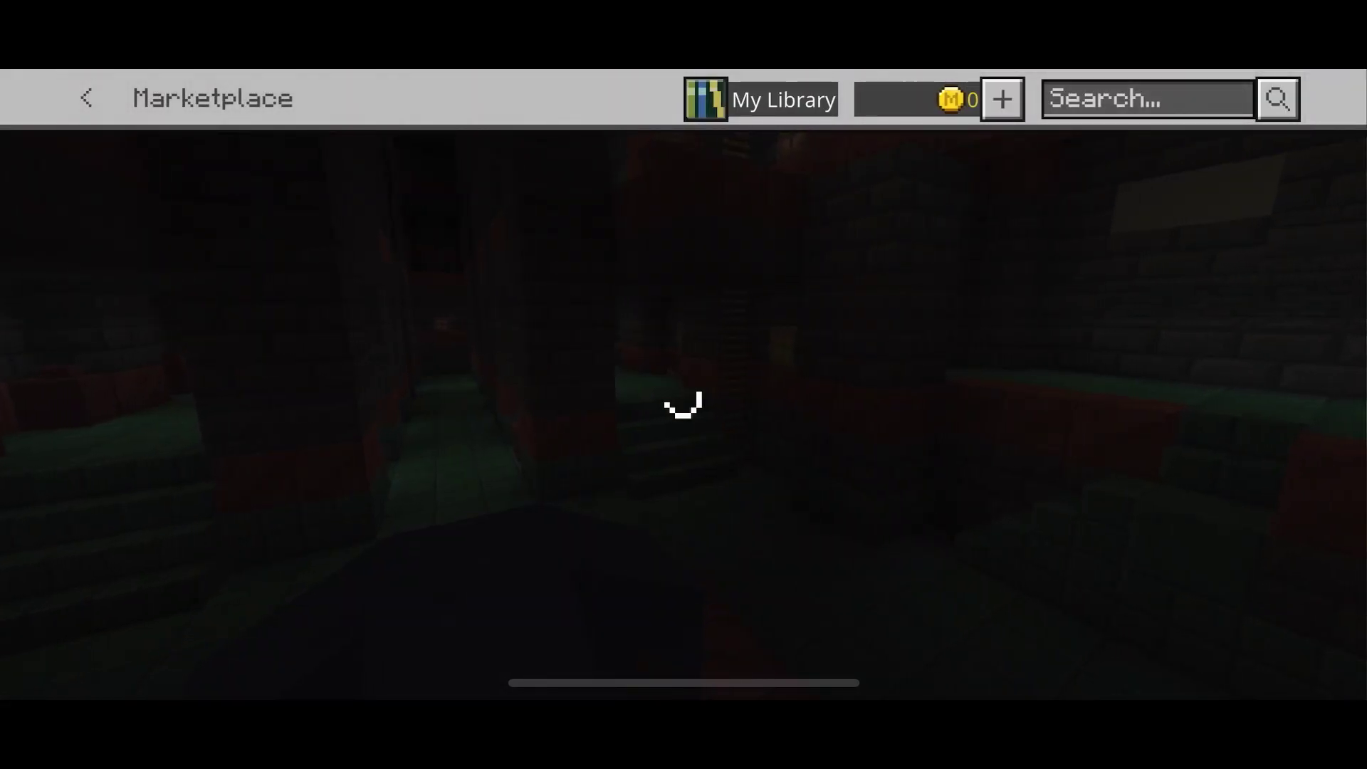
key("Return")
type("builders")
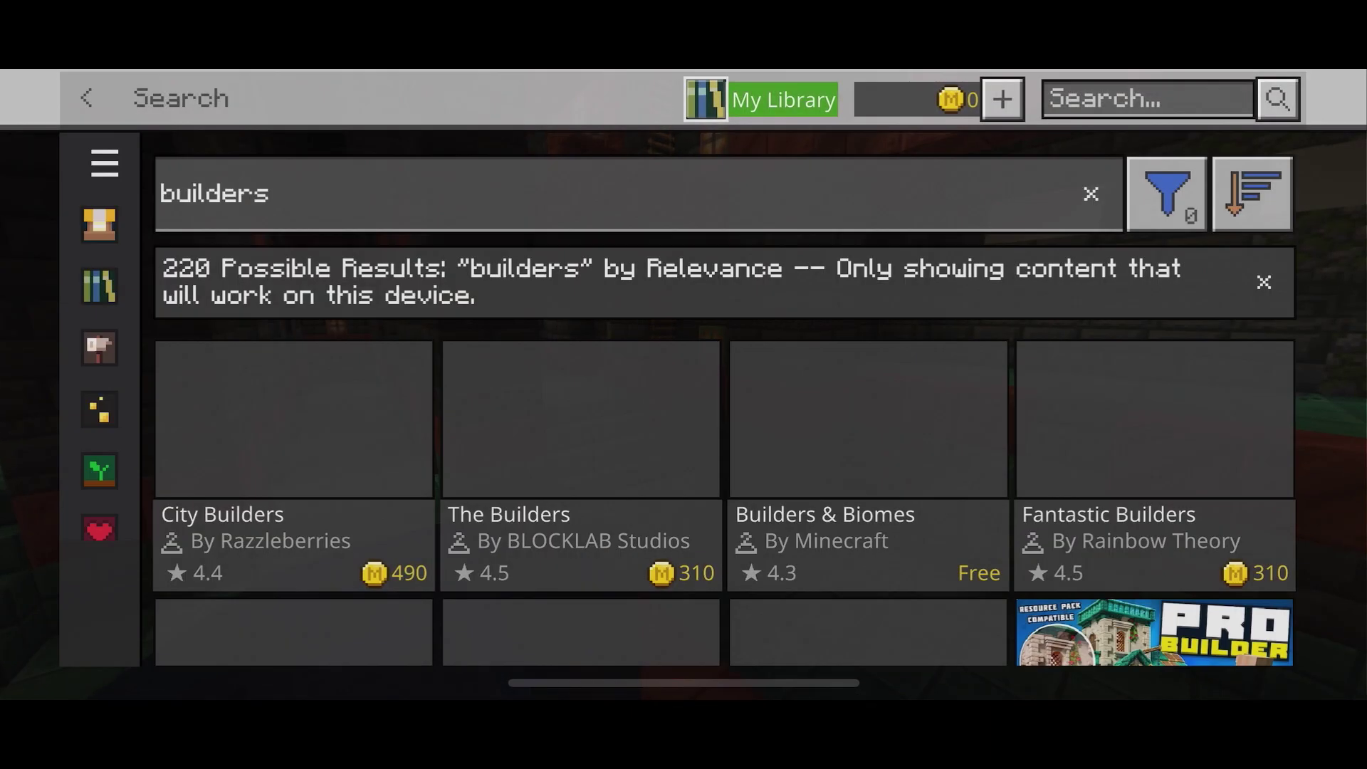
left_click(868, 421)
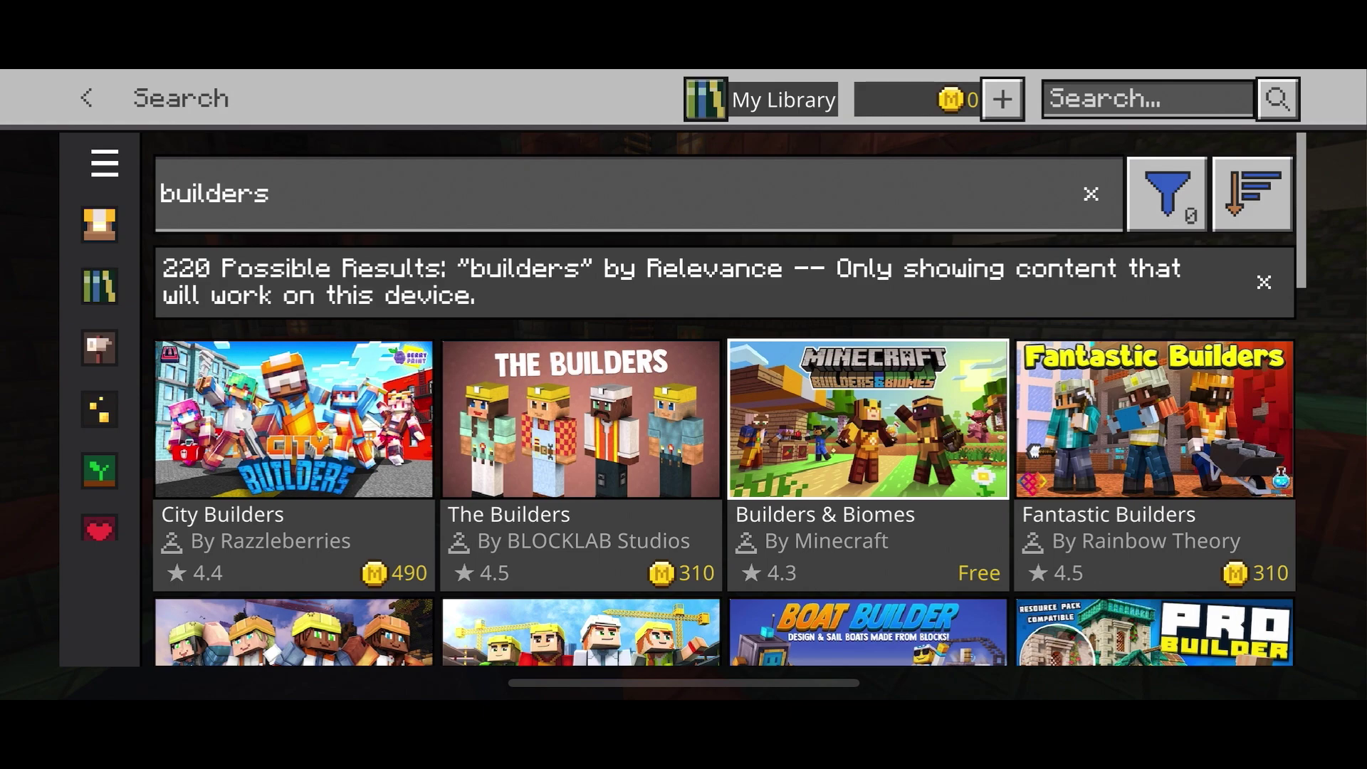
- Open the page of the free Builders & Biomes pack by Minecraft from the Marketplace results
left_click(868, 420)
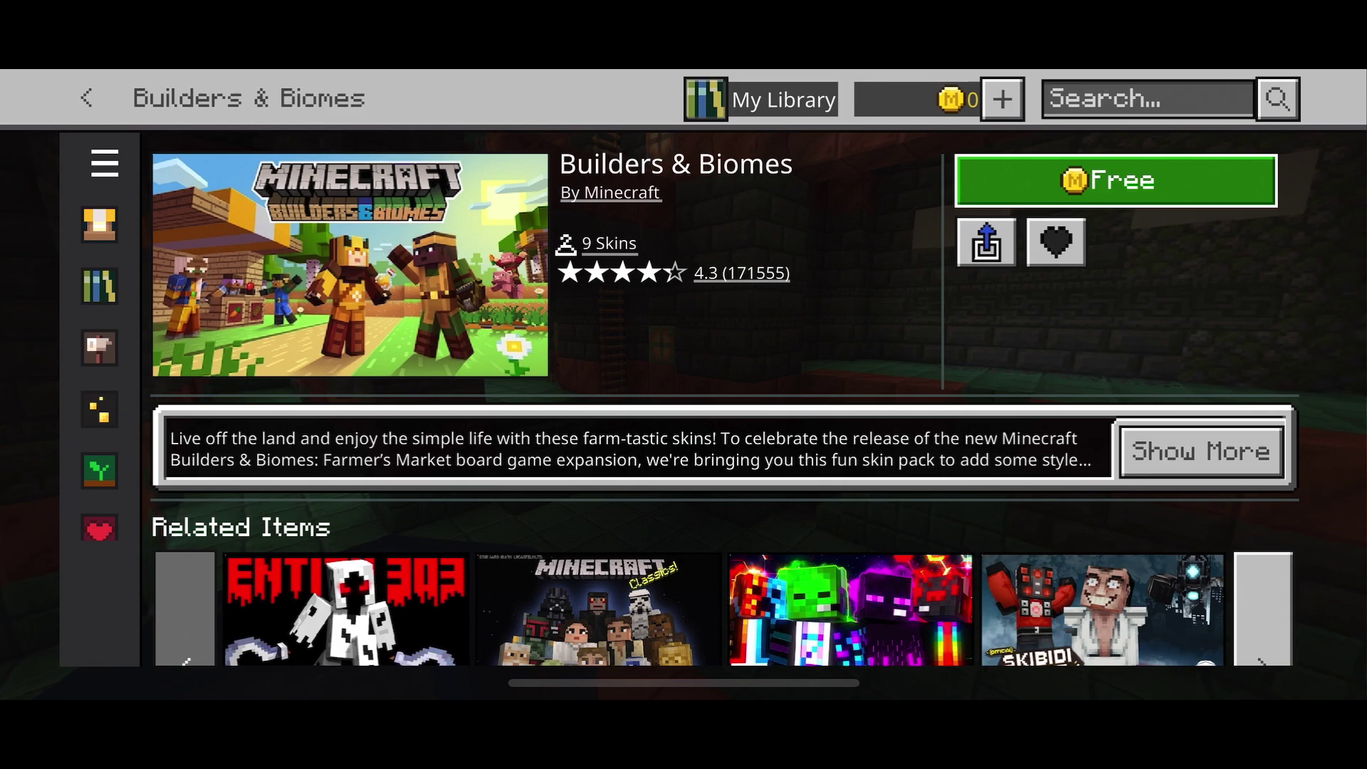
key("Return")
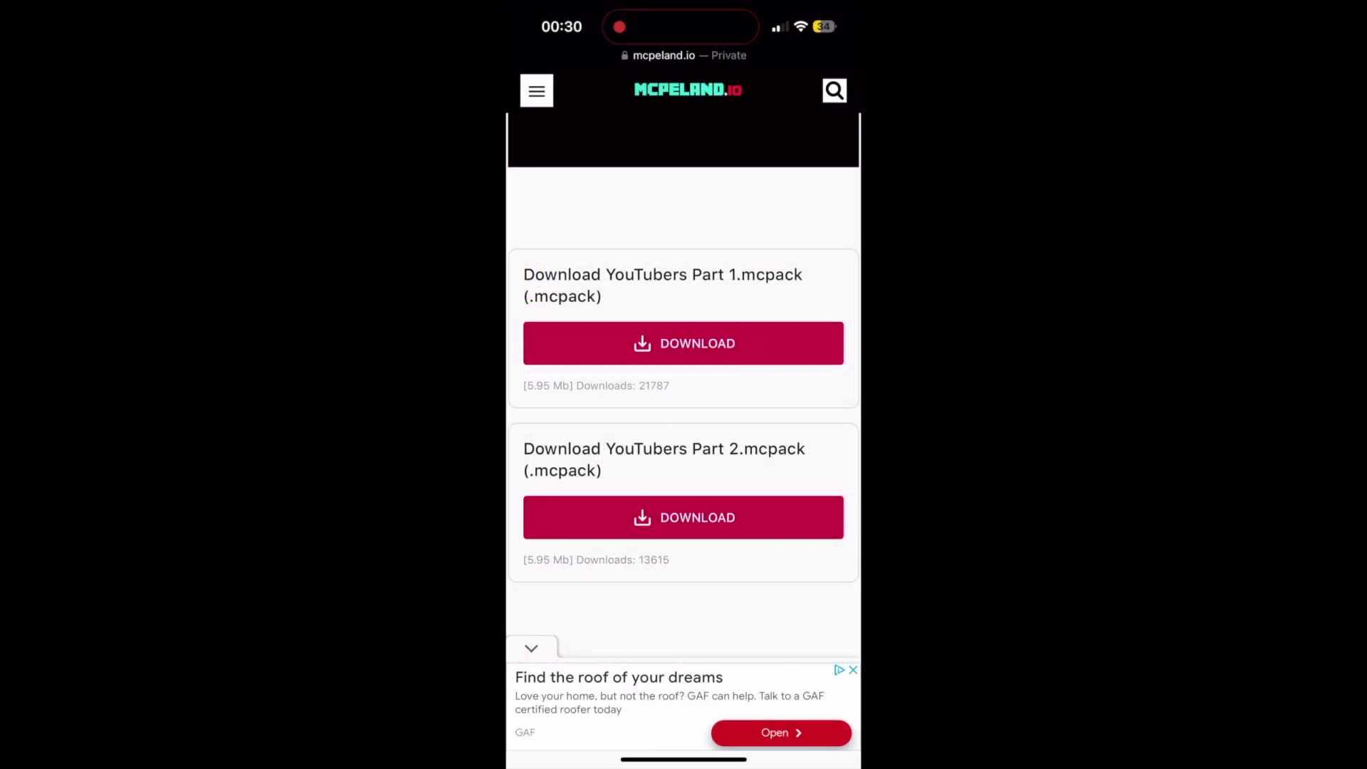
- Switch to the phone's browser, download YouTubers Part 1.mcpack from mcpeland.io and view the downloads list
left_click(684, 343)
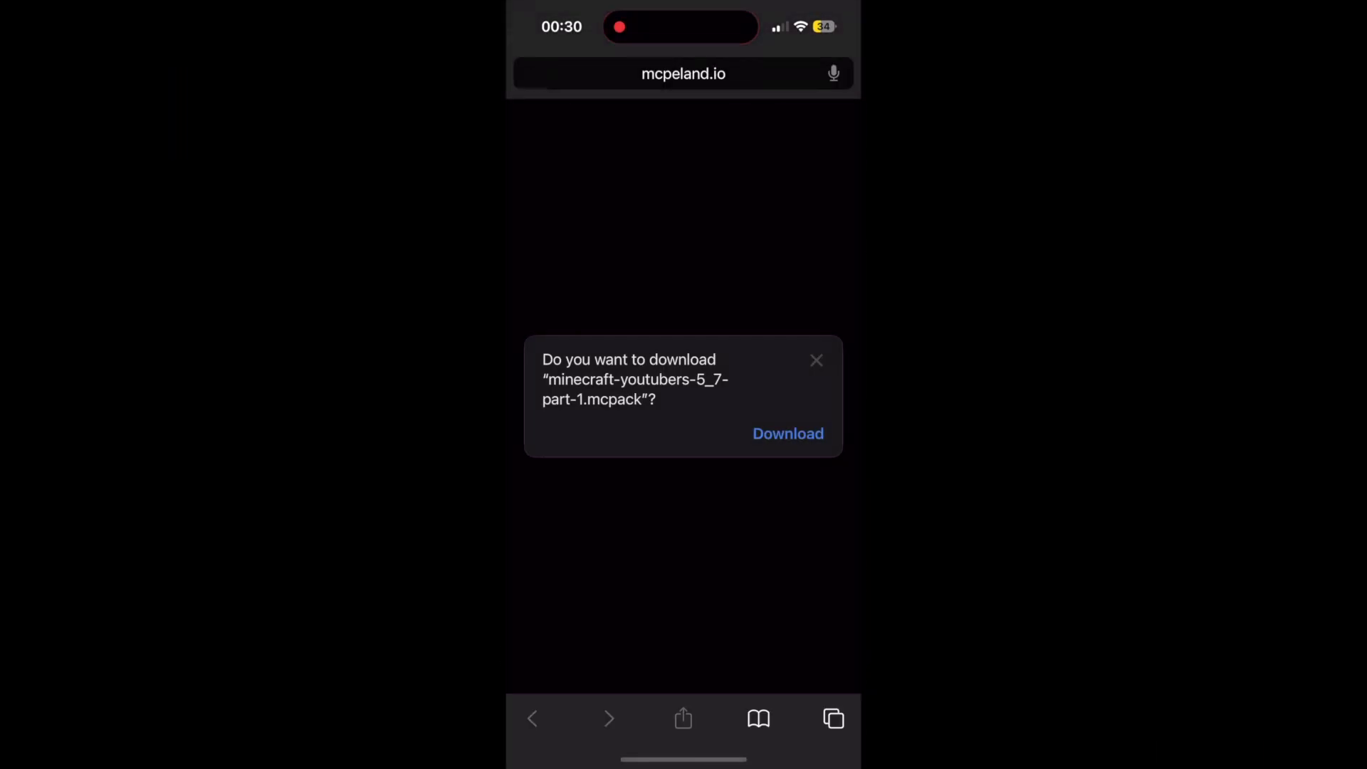
left_click(788, 431)
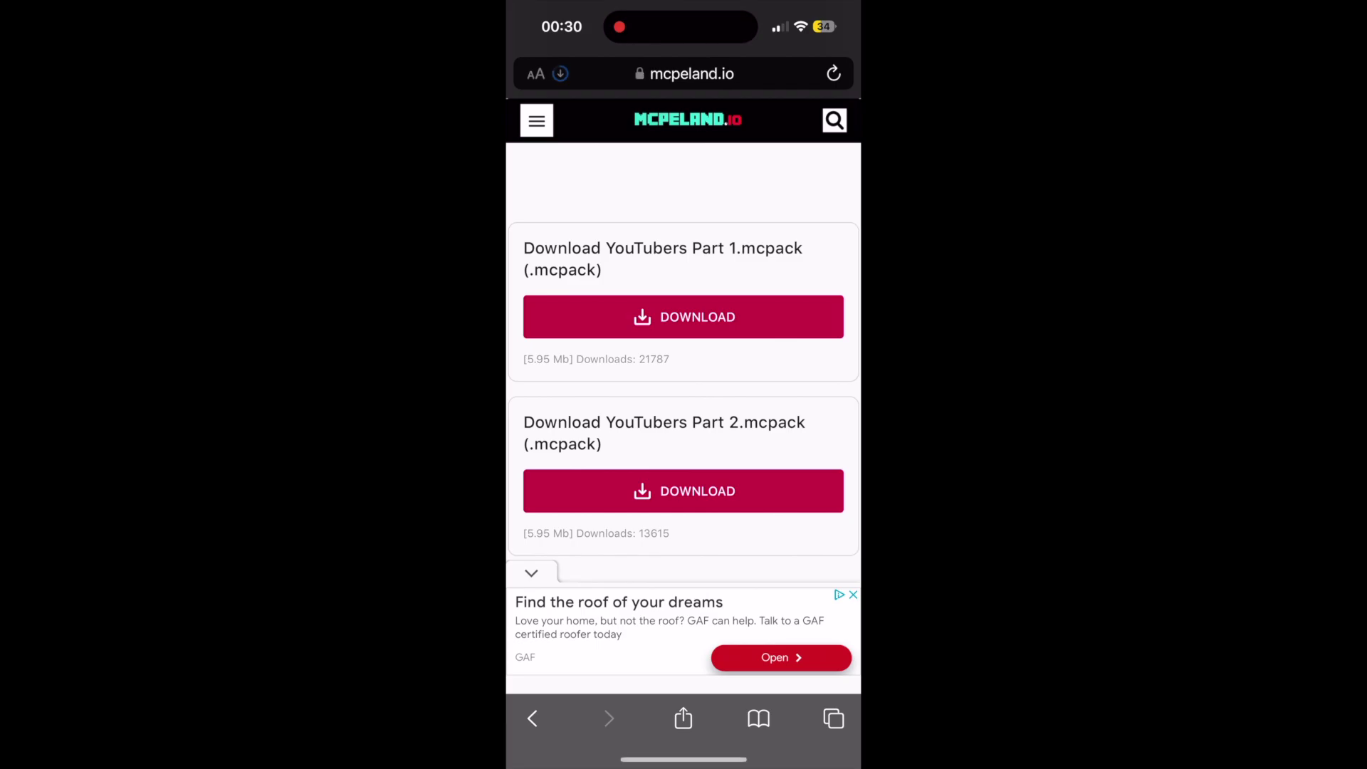
left_click(535, 73)
left_click(575, 237)
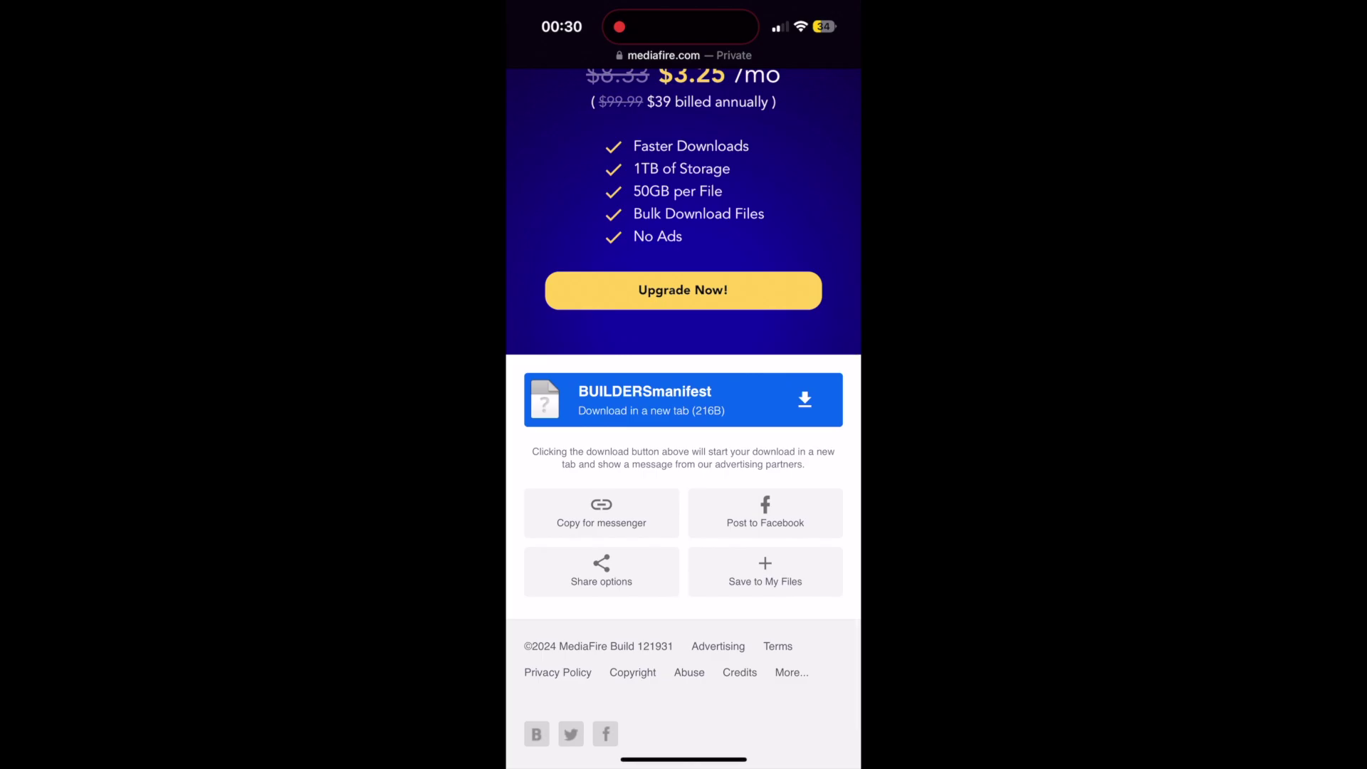
- Download the BUILDERSmanifest.json file from its MediaFire page
left_click(684, 400)
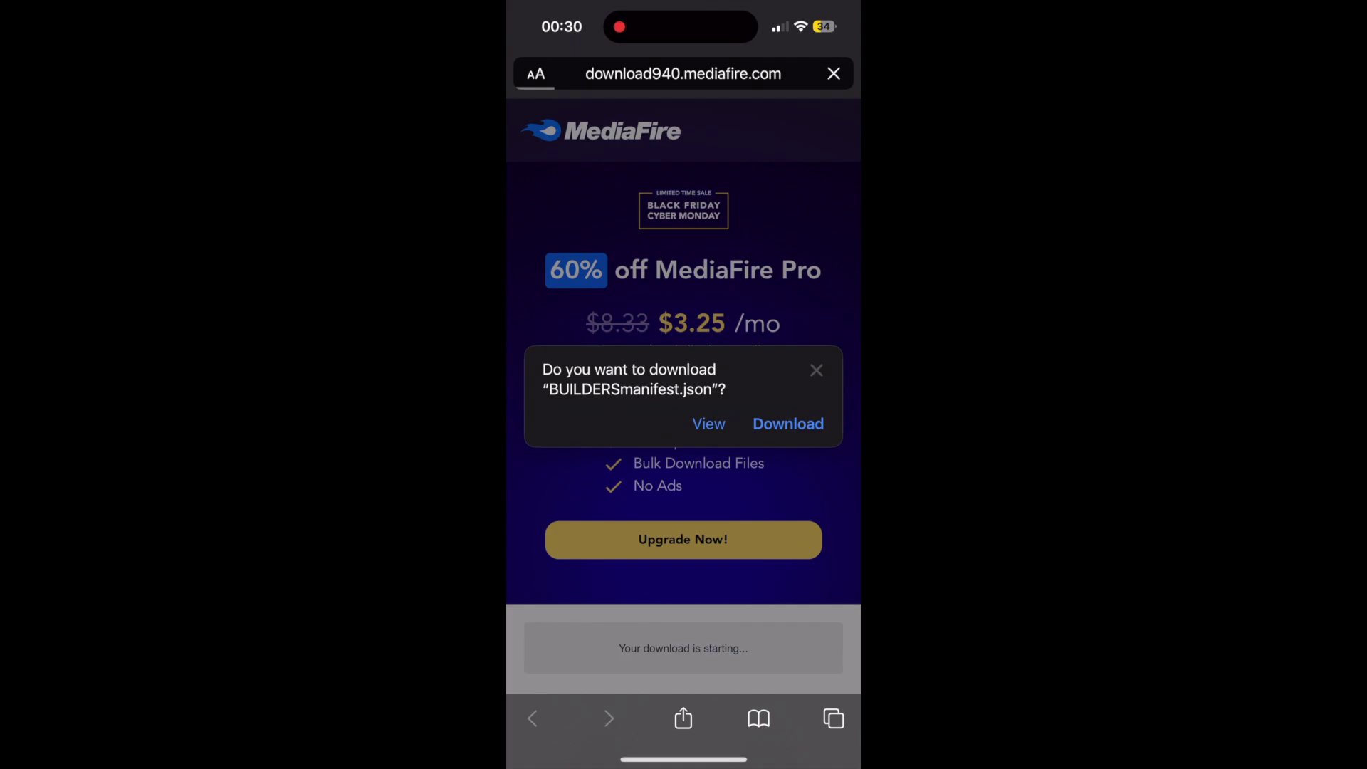
left_click(788, 424)
- Open the downloaded minecraft-youtubers-5_7-part-1 pack and save it to the Downloads folder in Files
left_click(561, 73)
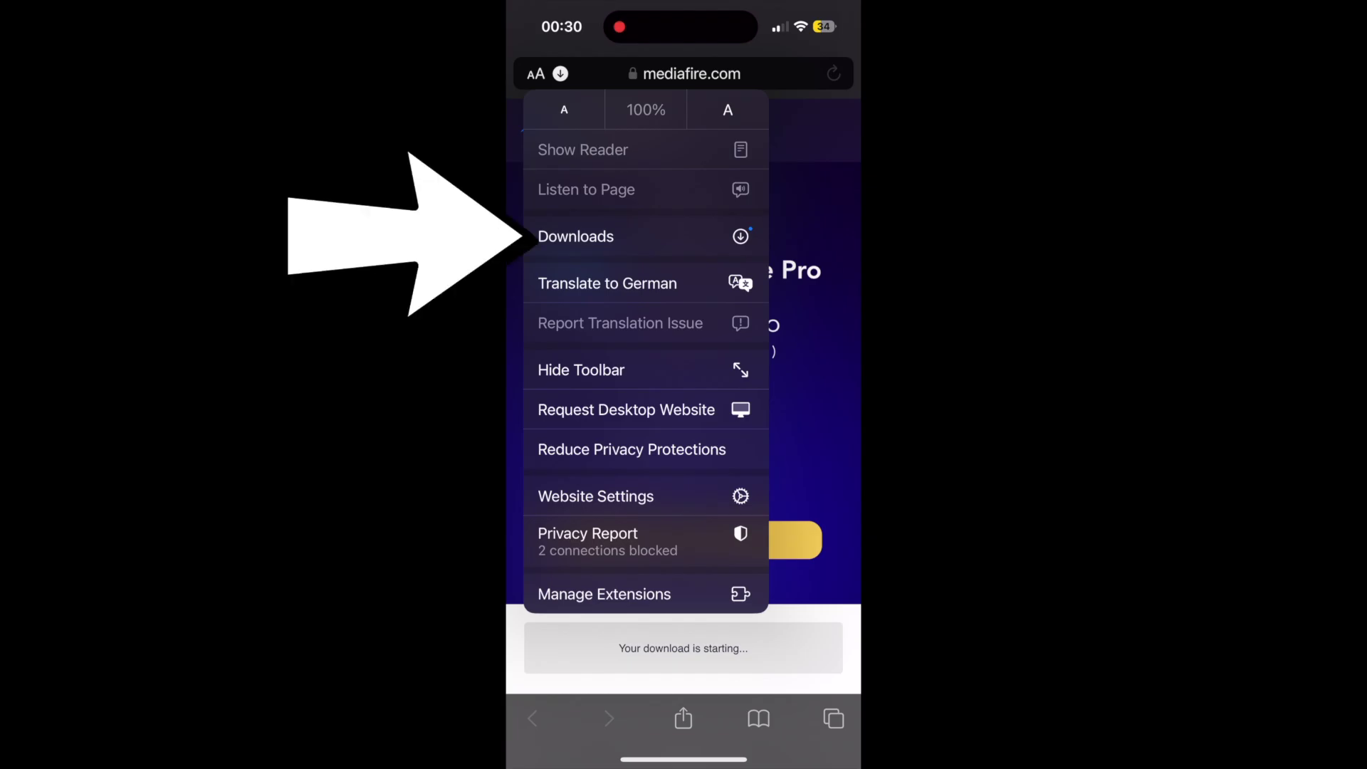
left_click(576, 237)
left_click(685, 284)
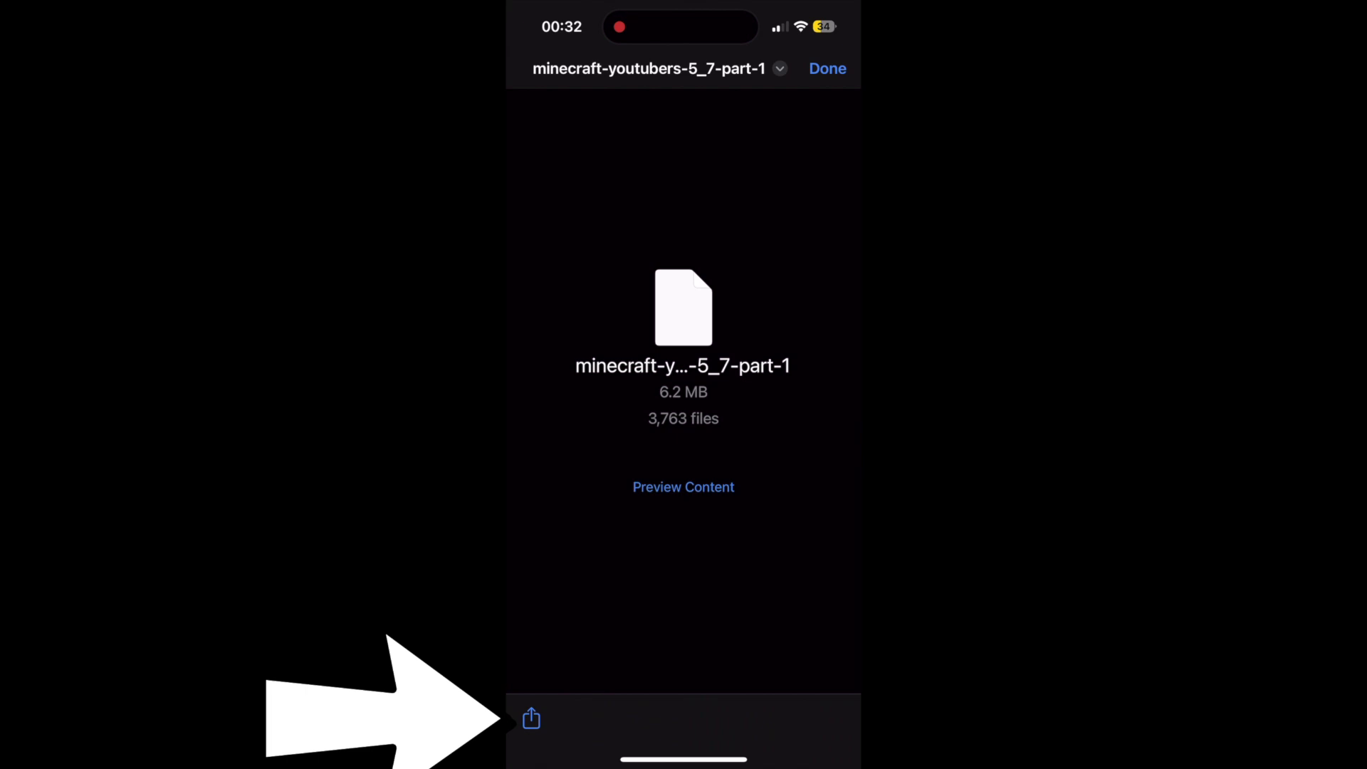
left_click(531, 719)
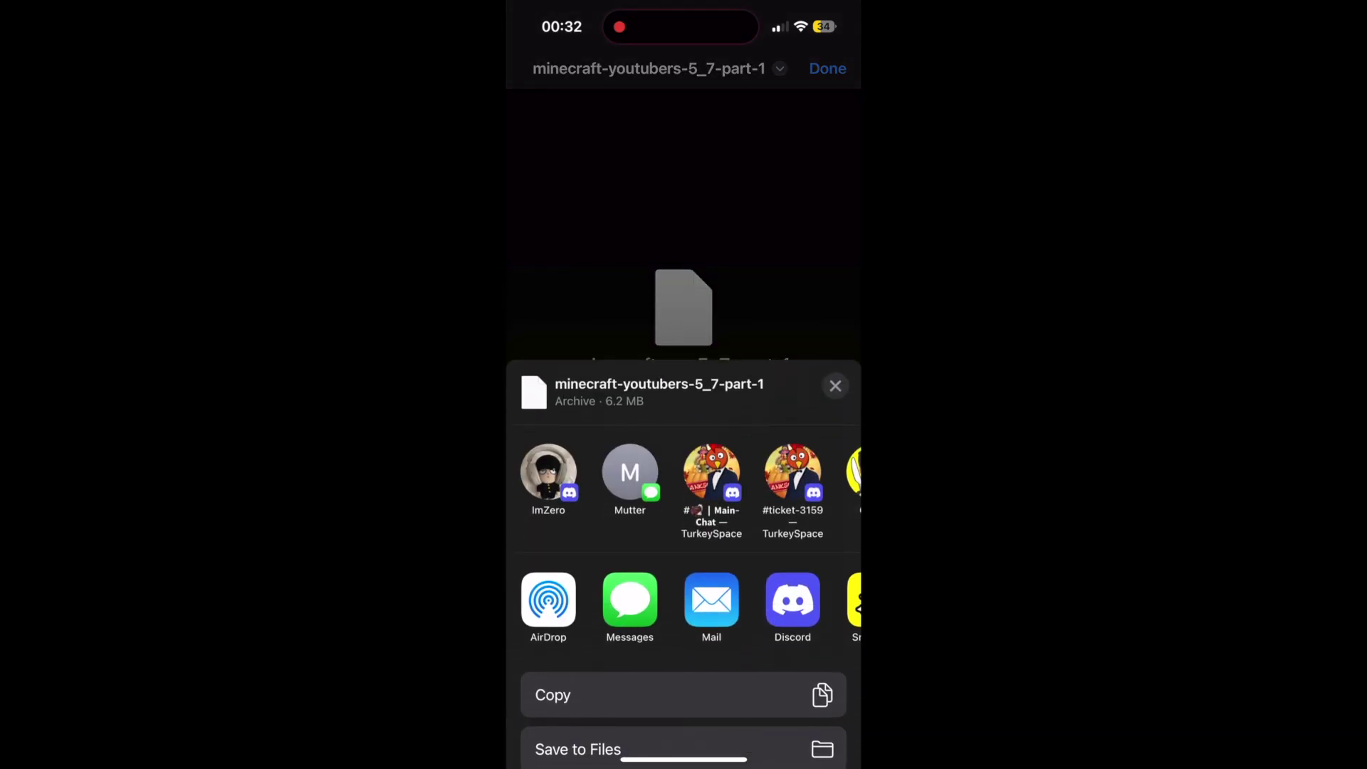
left_click(684, 451)
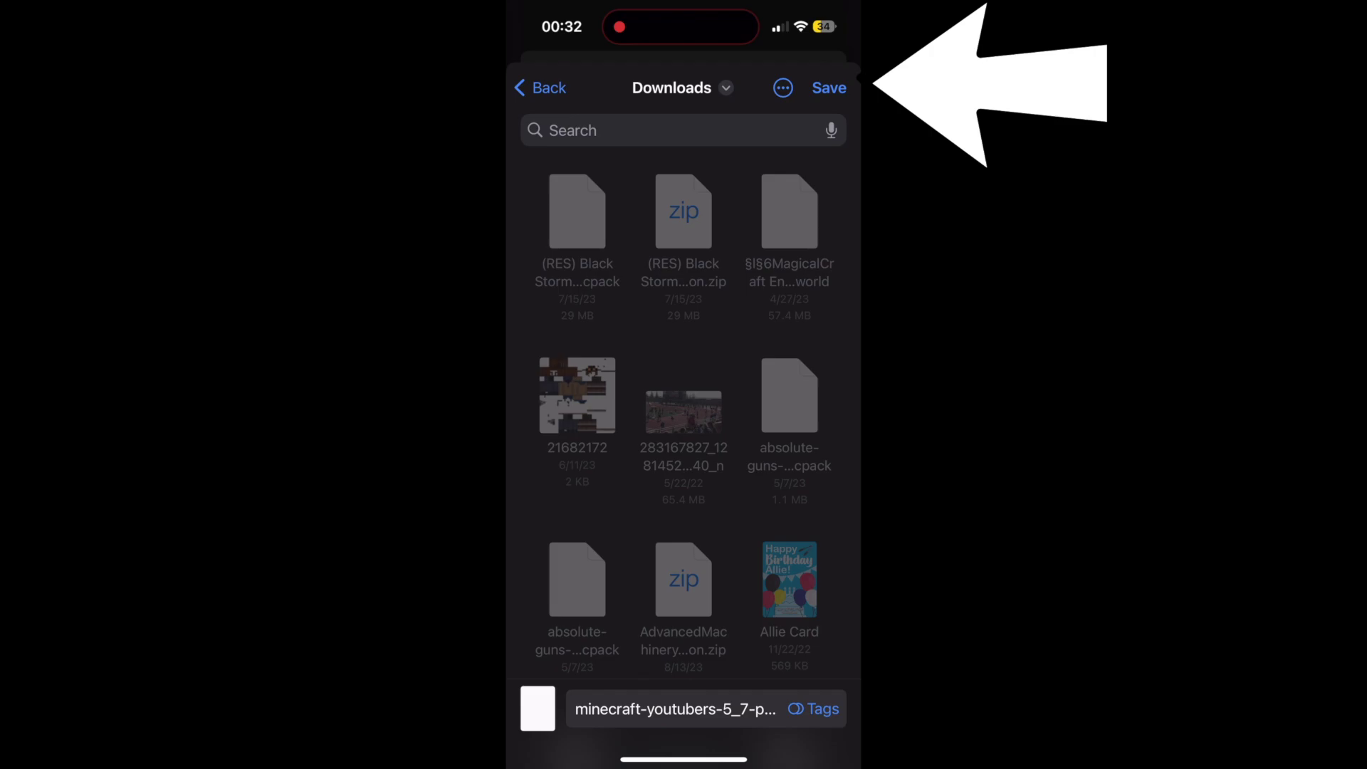
left_click(829, 88)
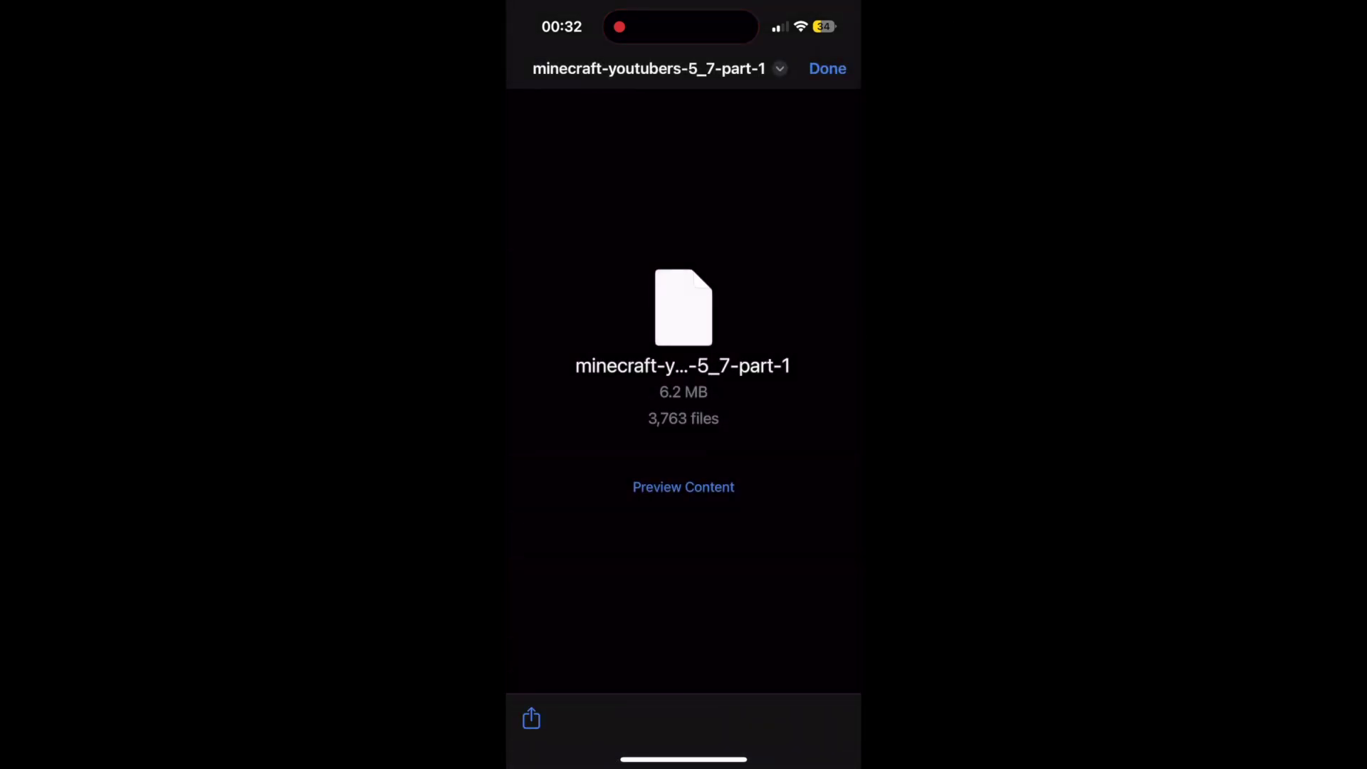
left_click(827, 69)
- Open the downloaded BUILDERSmanifest file and save it to the Downloads folder in Files
left_click(683, 215)
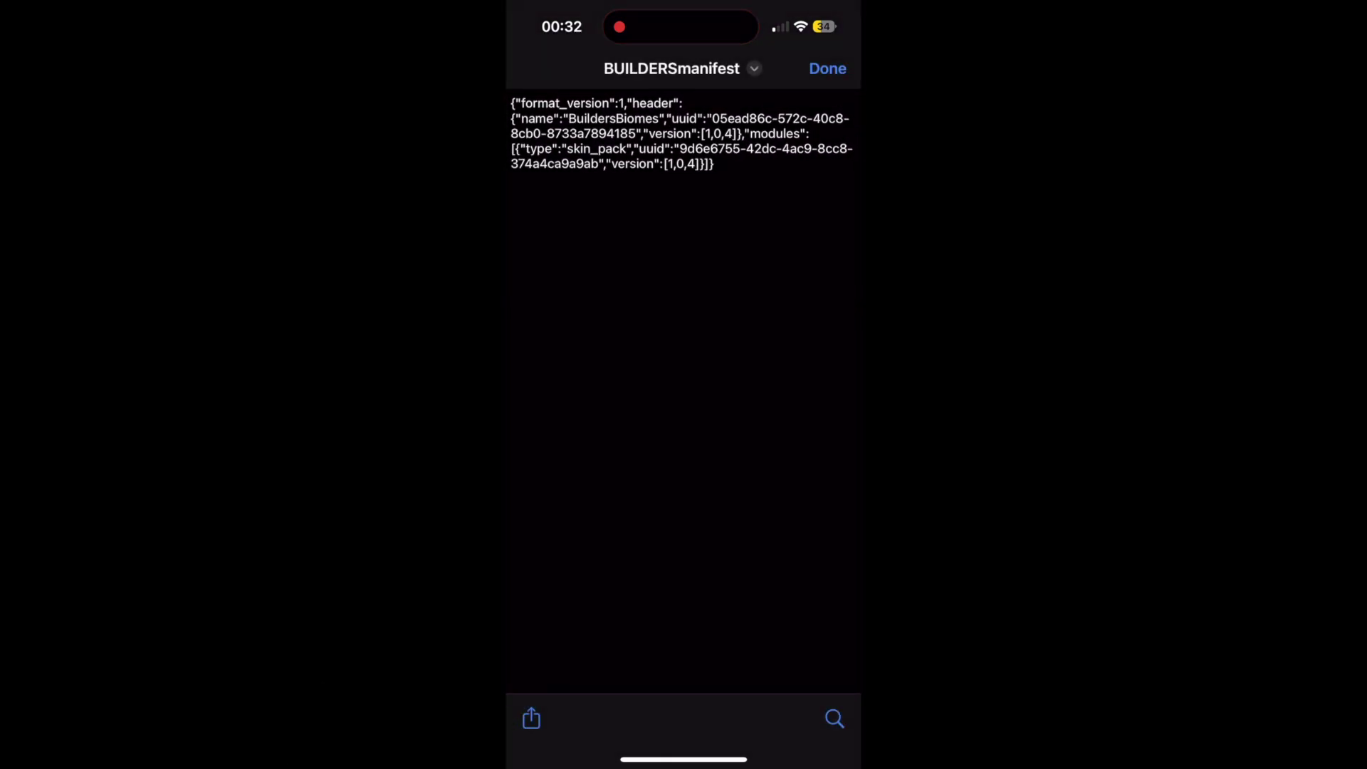
left_click(532, 718)
scroll(683, 555, "down", 4)
left_click(683, 497)
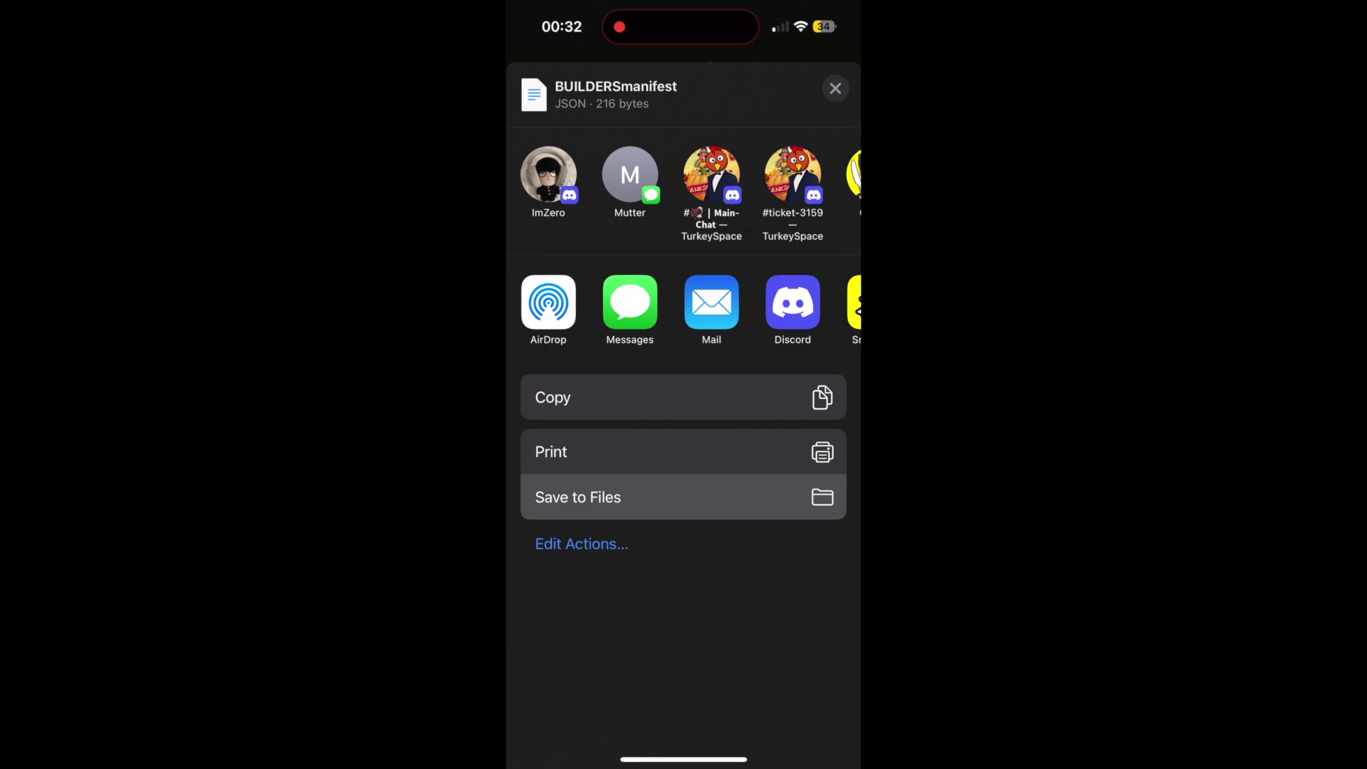
left_click(577, 497)
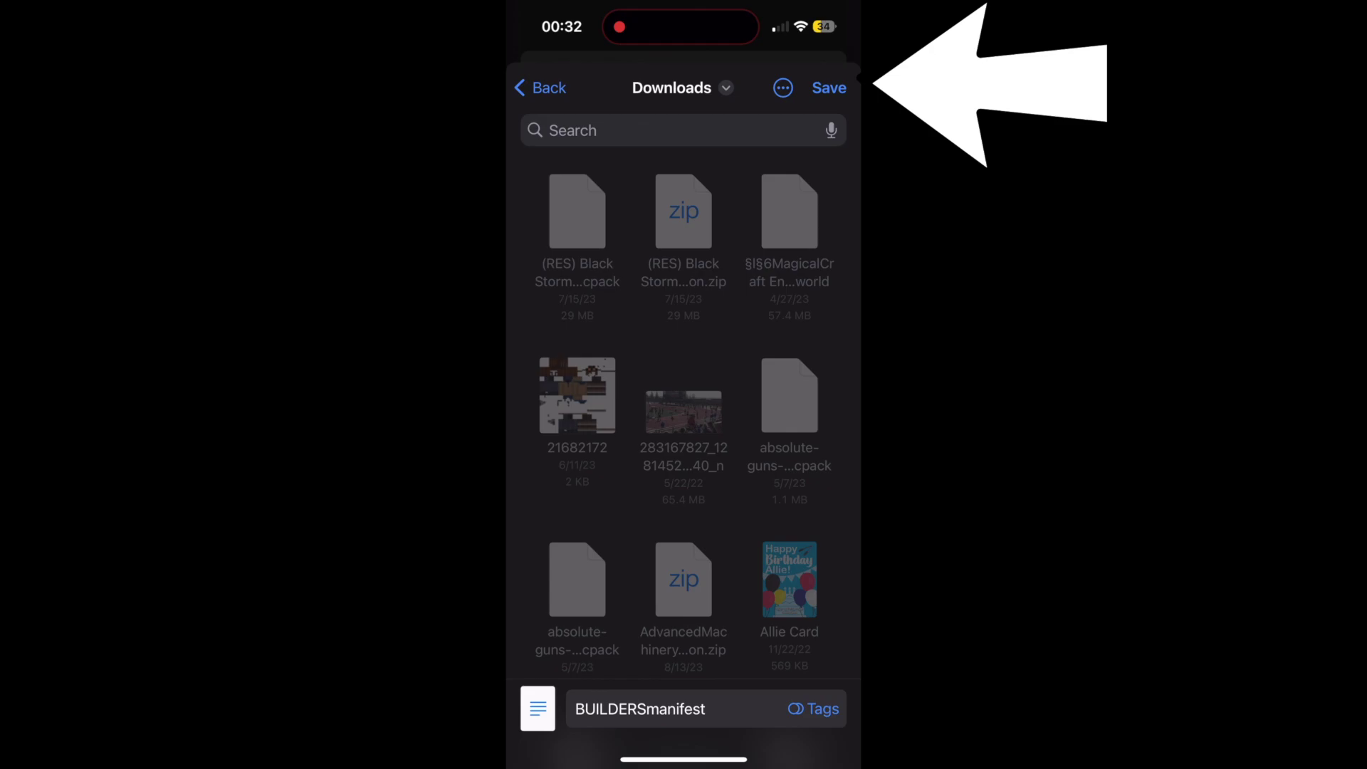
left_click(829, 87)
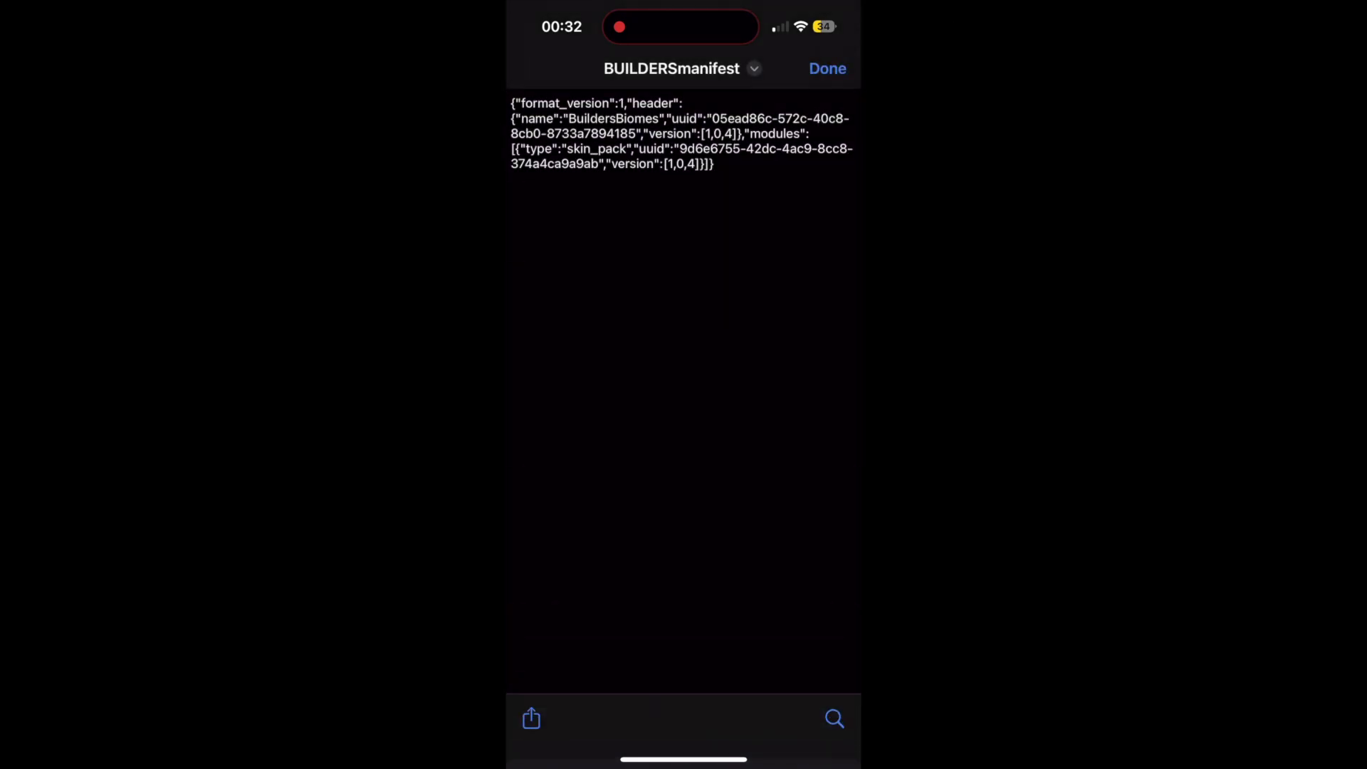
- Switch to the Files app and go to the Downloads folder under On My iPhone
left_click_drag(684, 759, 683, 541)
left_click(634, 356)
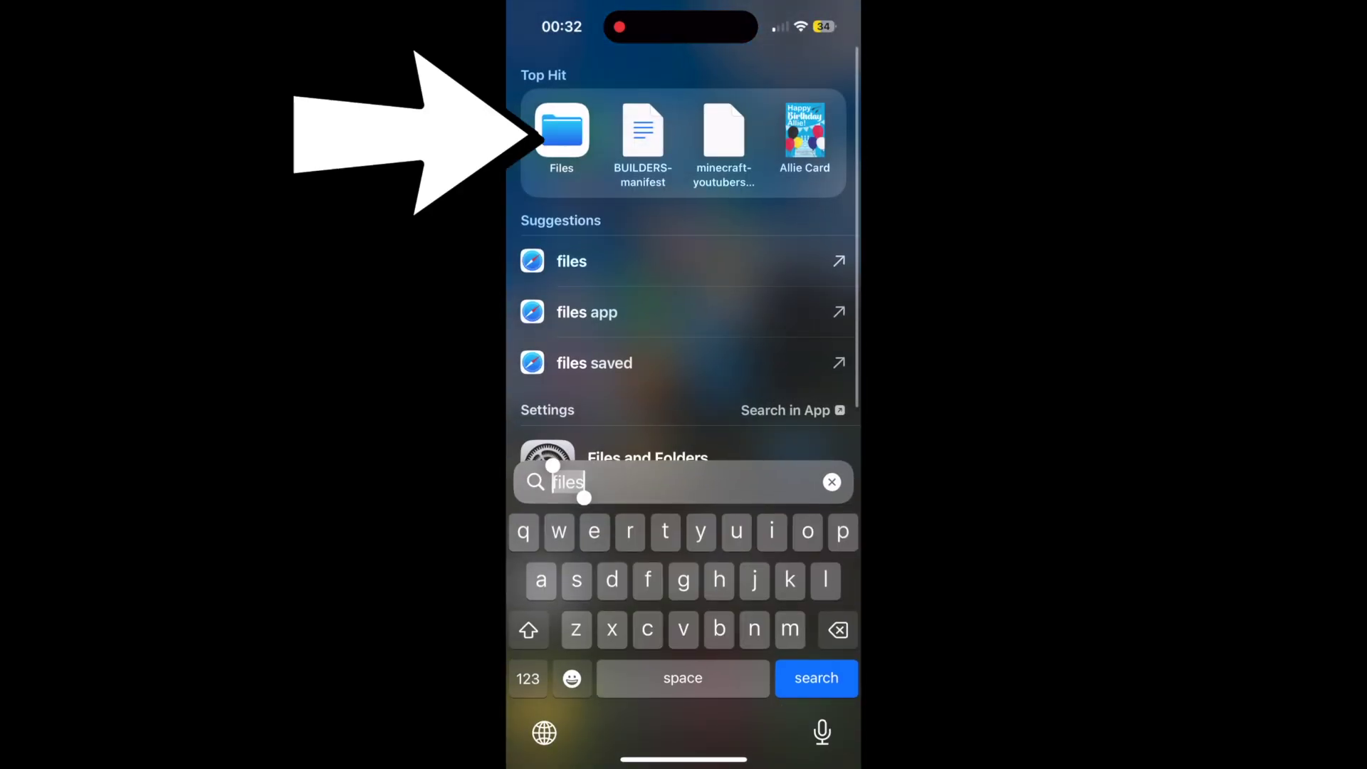
left_click(562, 130)
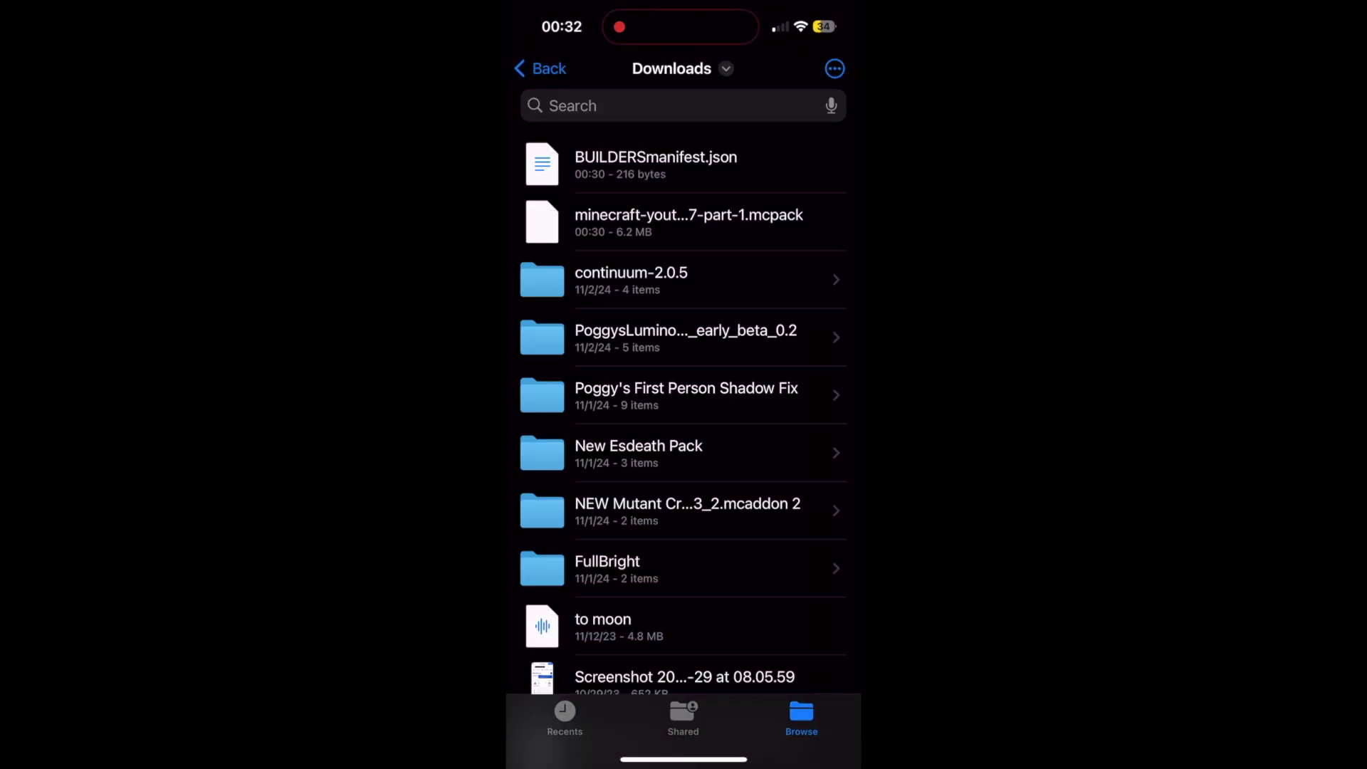
left_click(541, 69)
left_click(547, 68)
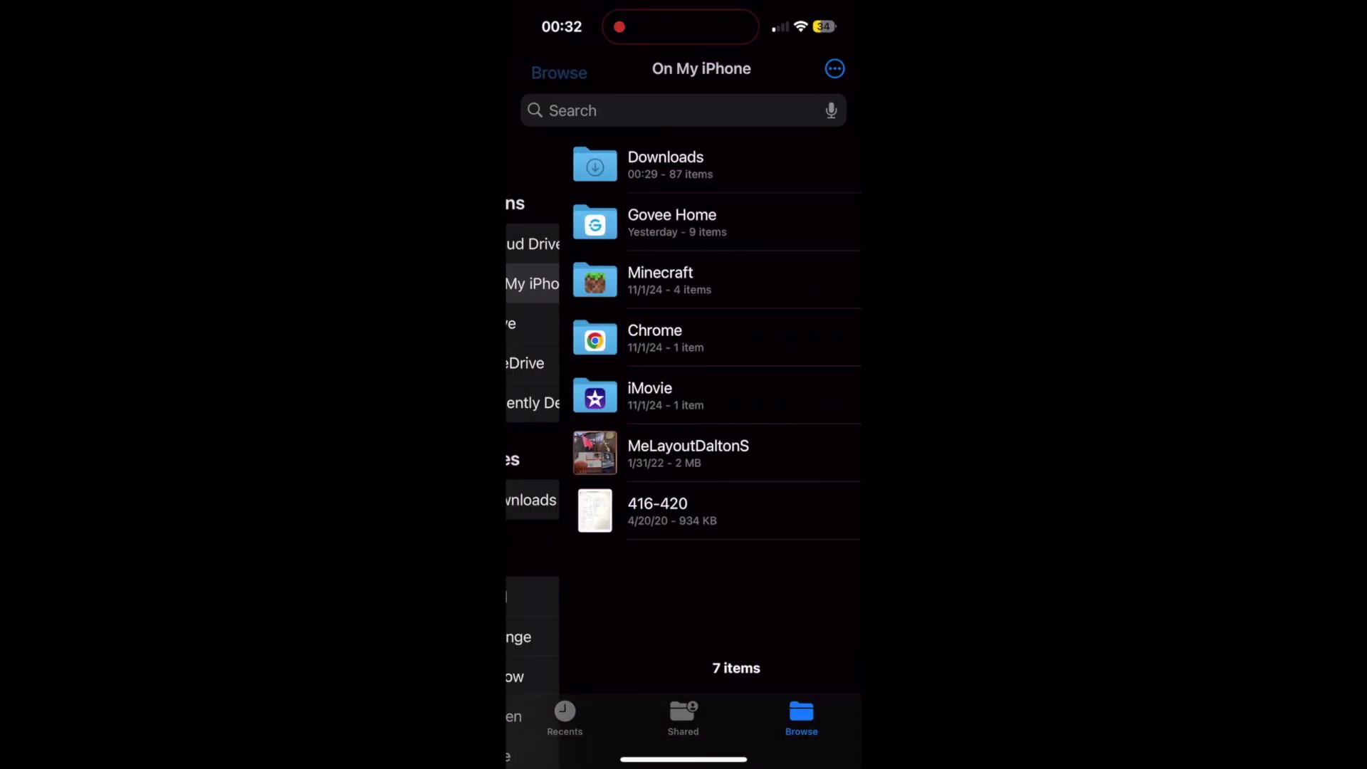
left_click(683, 283)
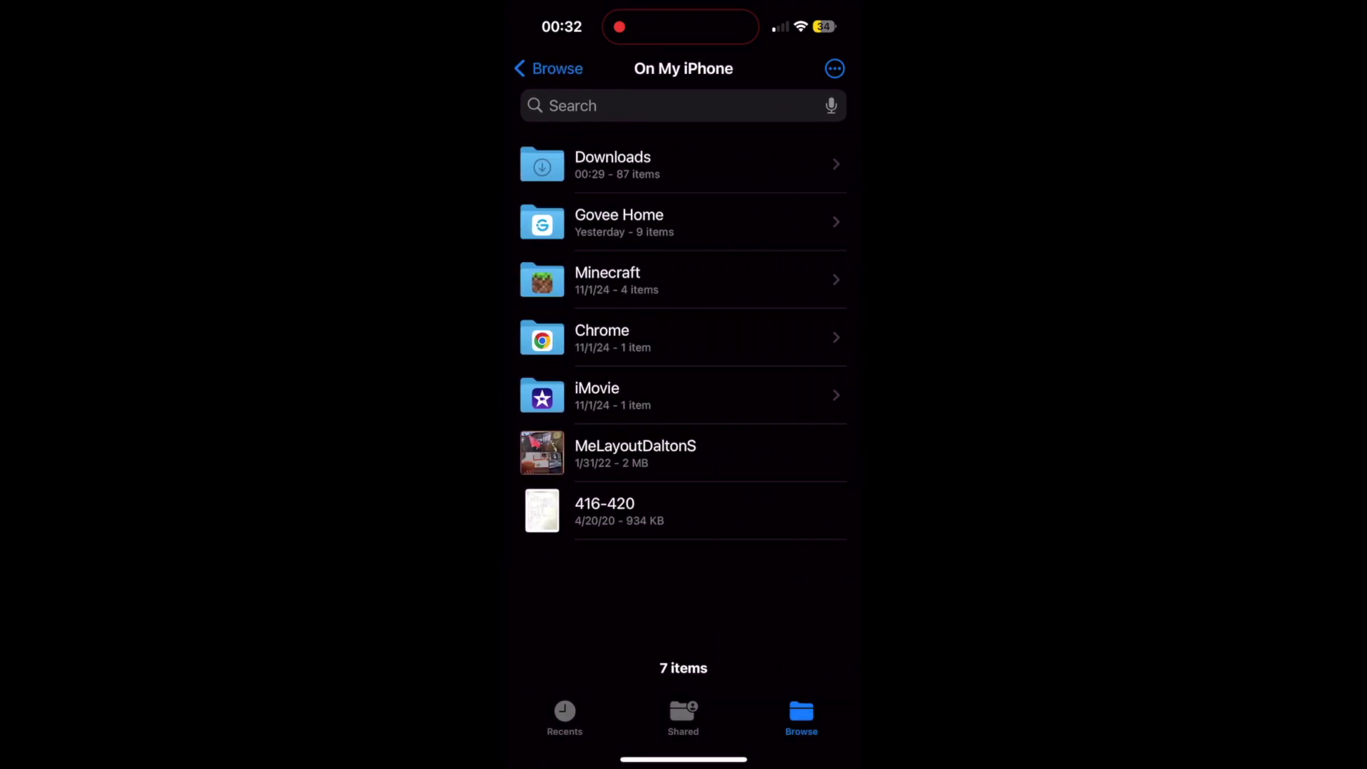
left_click(612, 163)
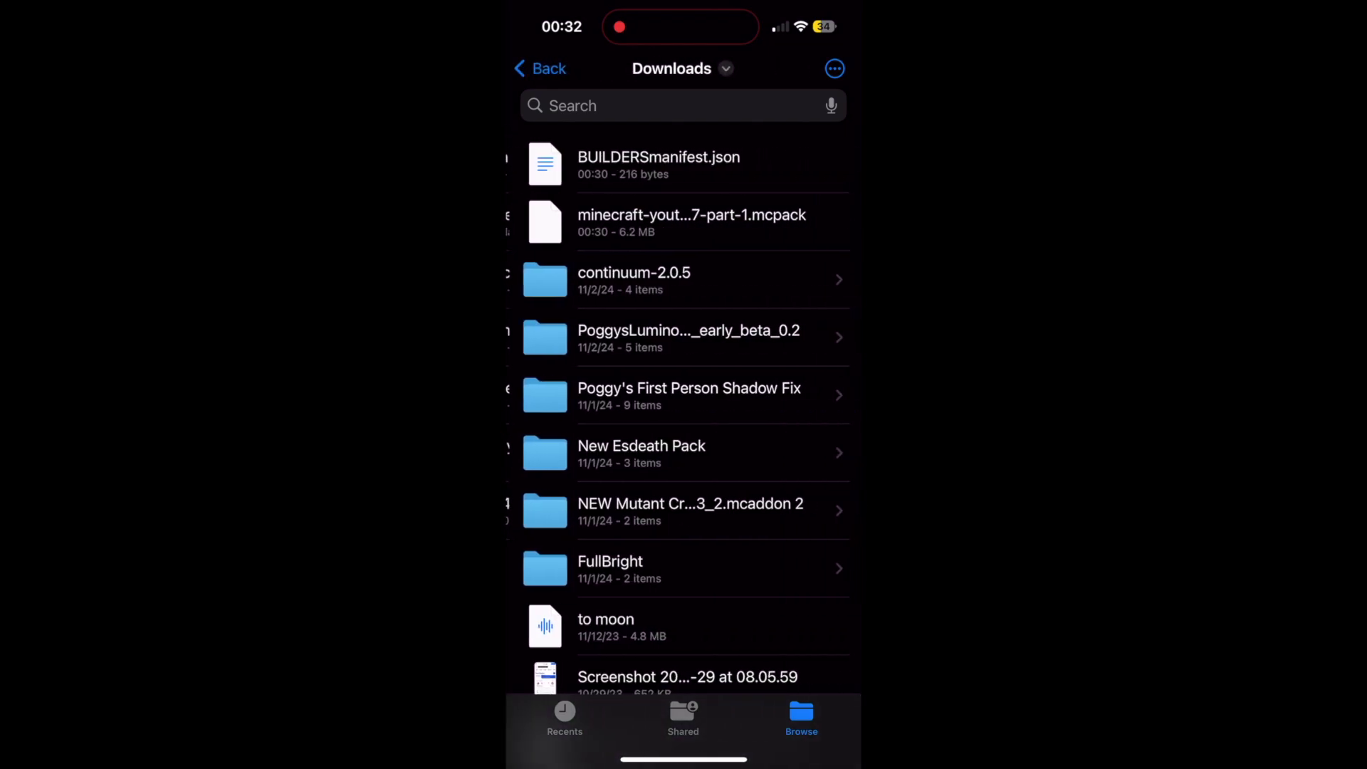
scroll(684, 413, "up", 1)
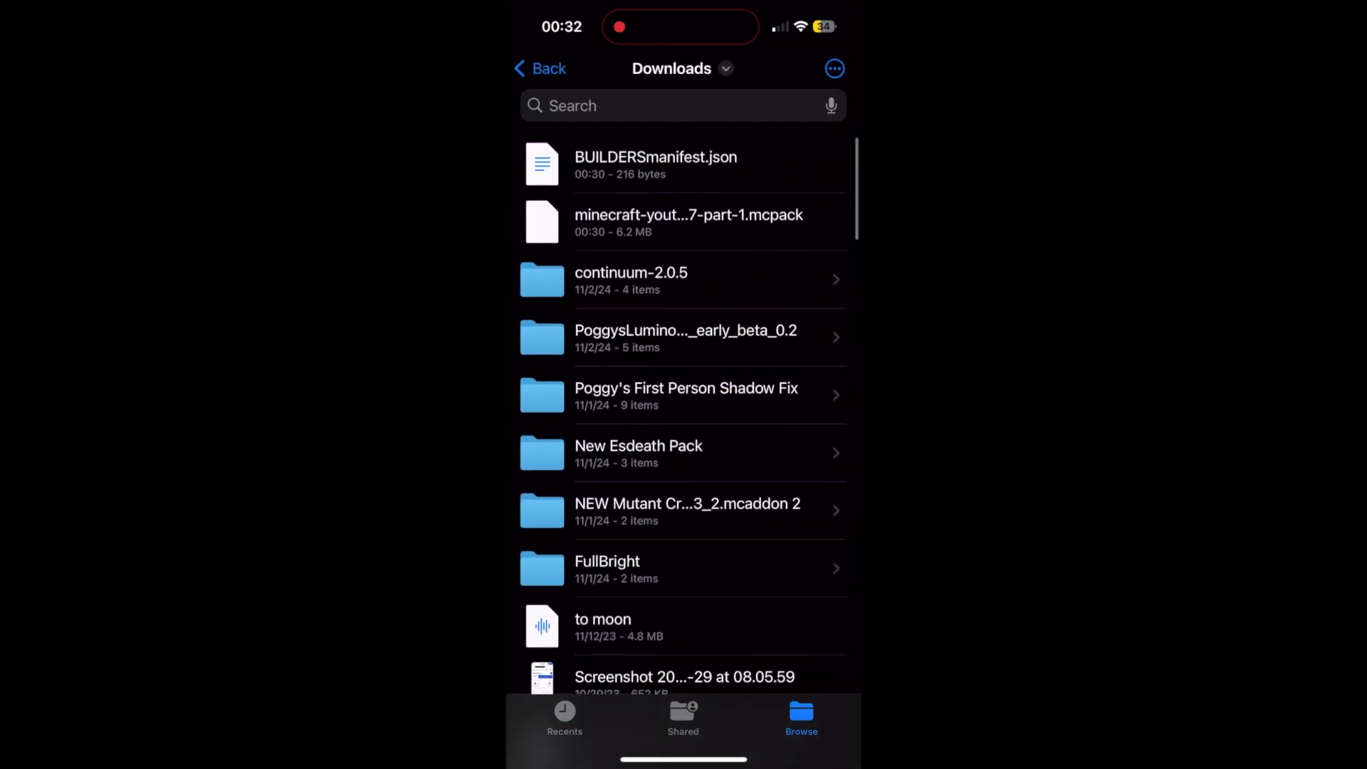
- Change the file extension of minecraft-youtubers-5_7-part-1.mcpack to .zip and extract the archive in Downloads
left_click(689, 221)
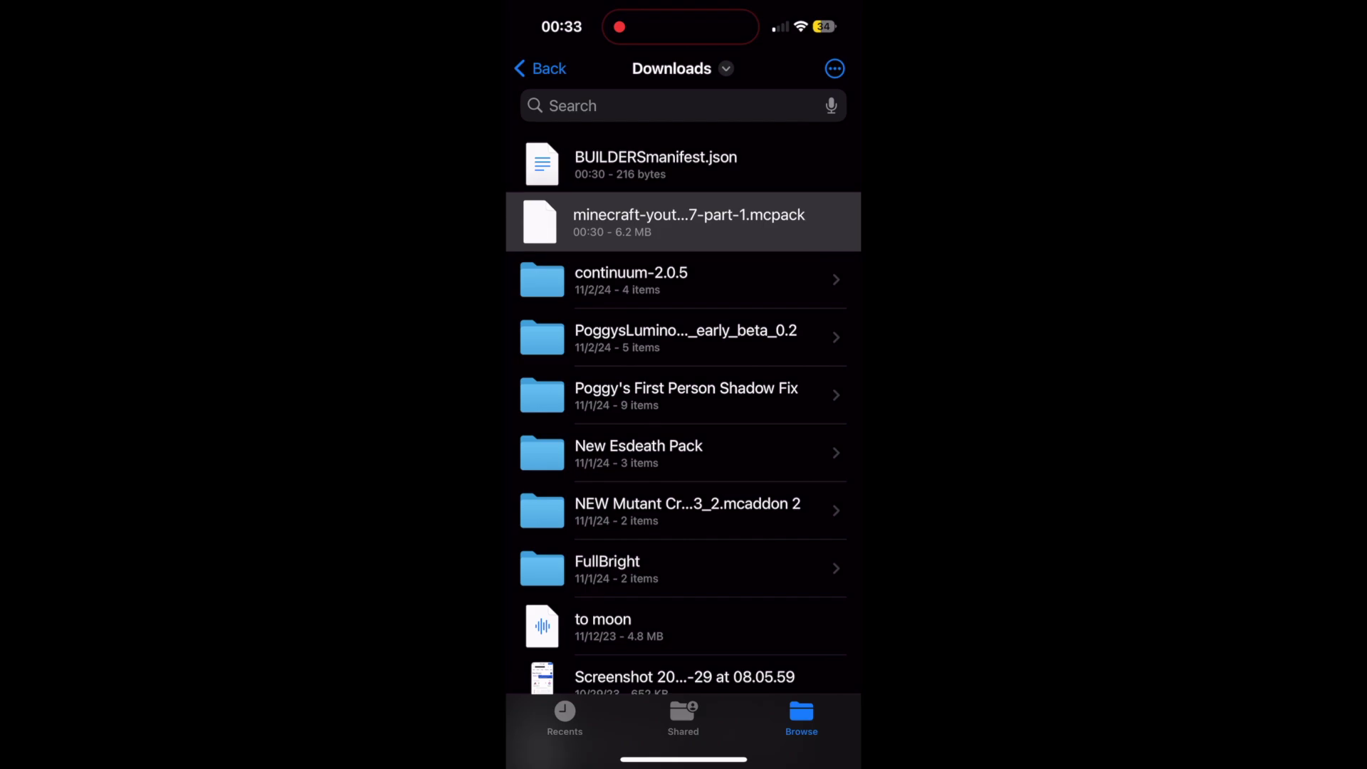
right_click(683, 222)
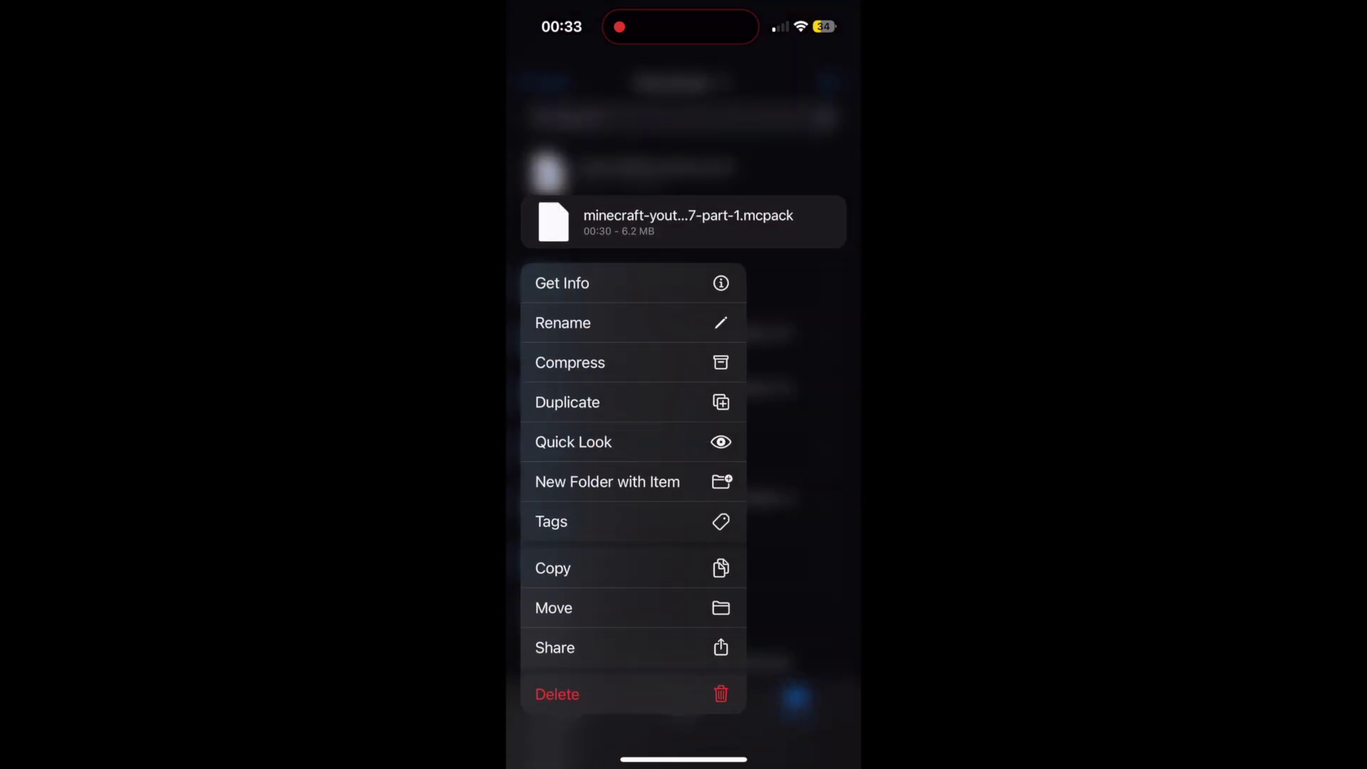
left_click(562, 323)
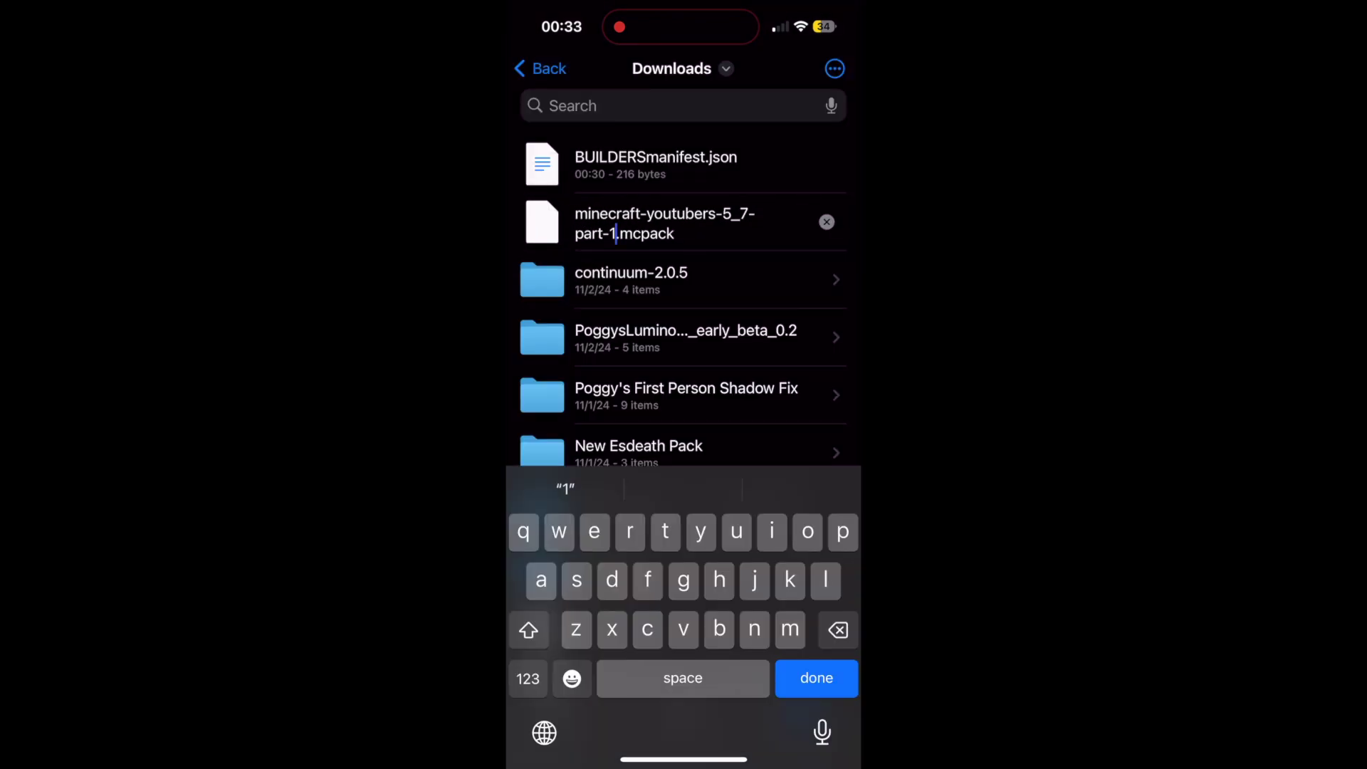
key("BackSpace")
key("BackSpace")
key("BackSpace")
key("BackSpace")
key("BackSpace")
key("BackSpace")
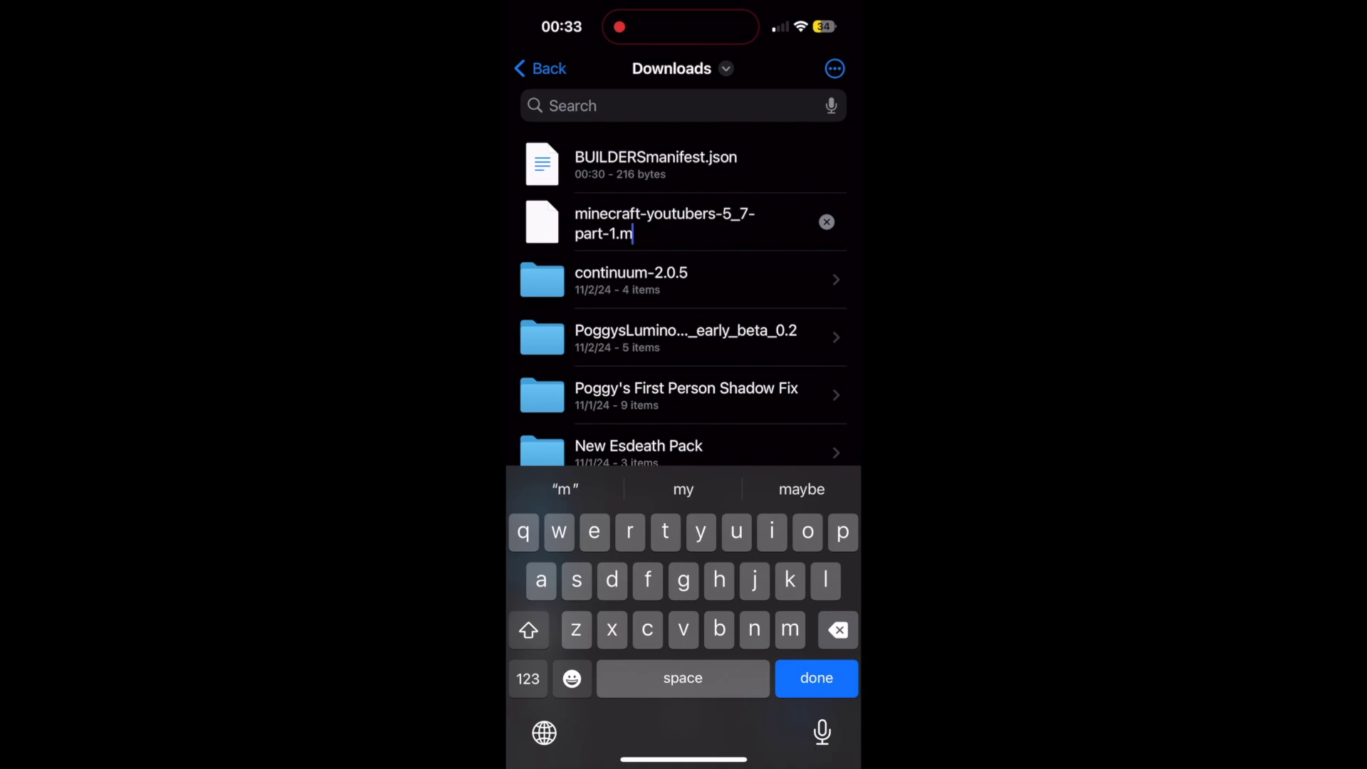
type("zip")
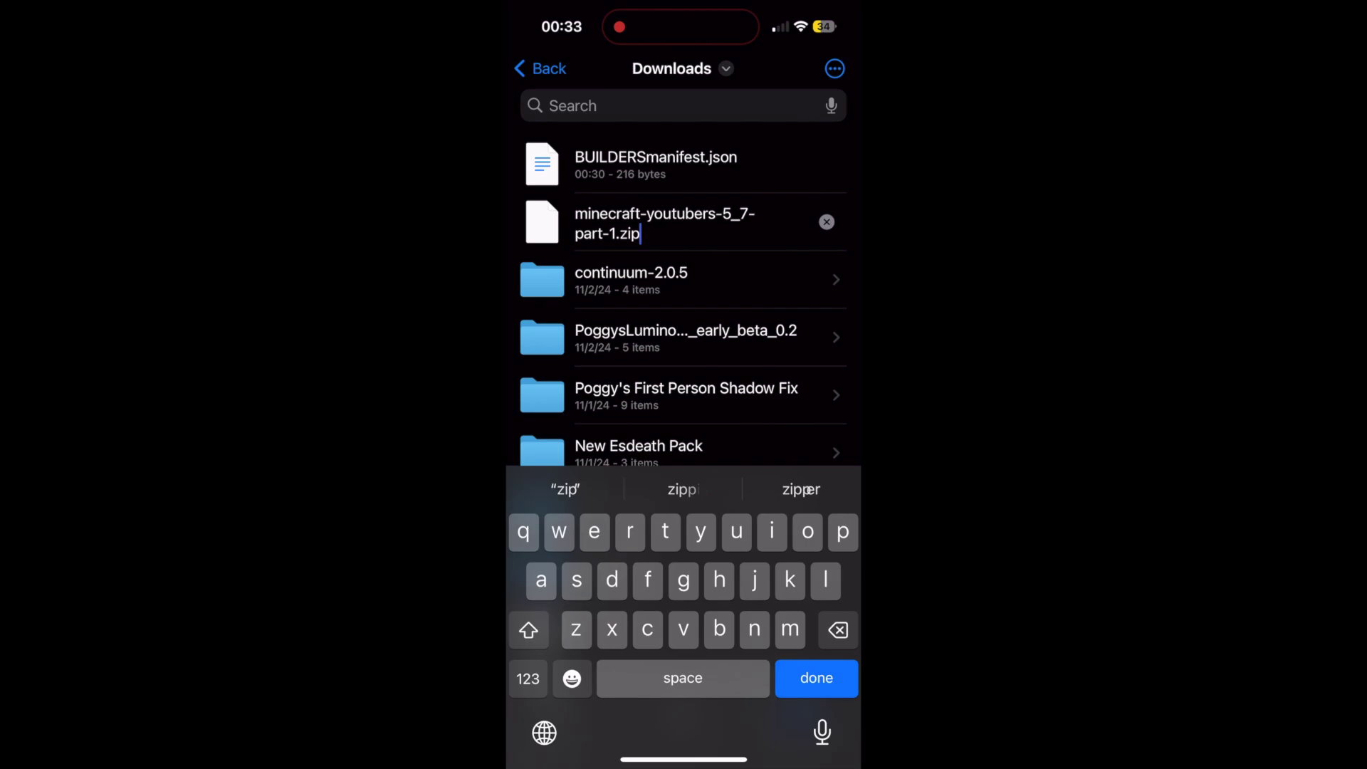
key("Return")
left_click(684, 485)
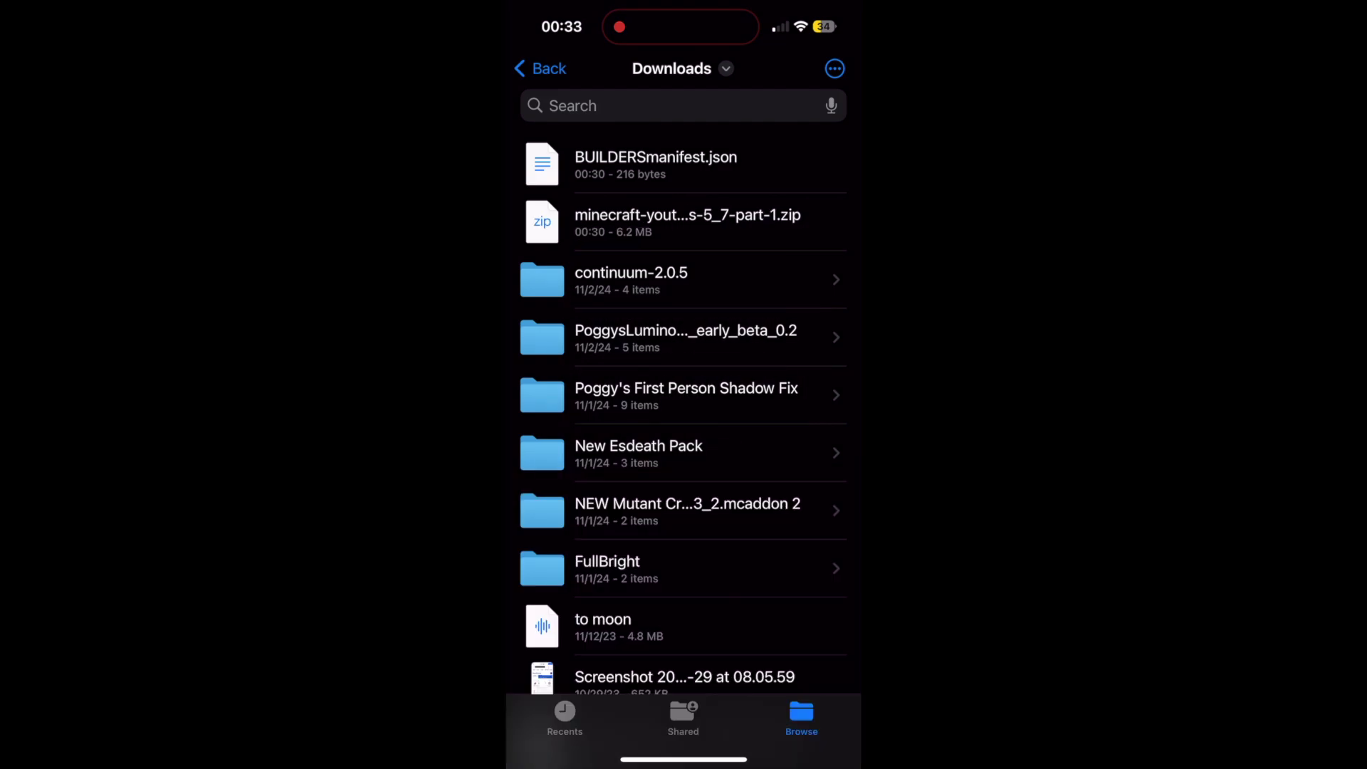
left_click(683, 222)
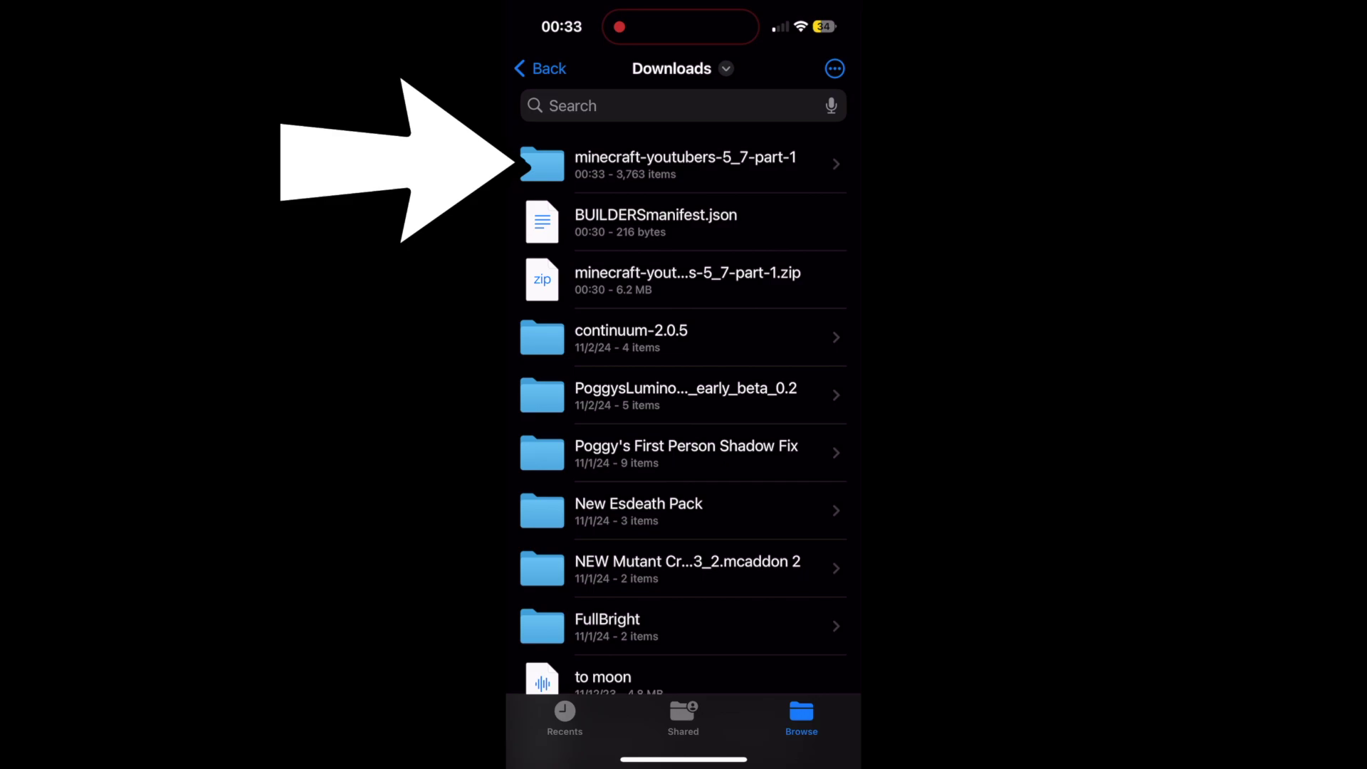
- Move BUILDERSmanifest.json into the extracted minecraft-youtubers-5_7-part-1 folder inside Downloads
left_click(683, 222)
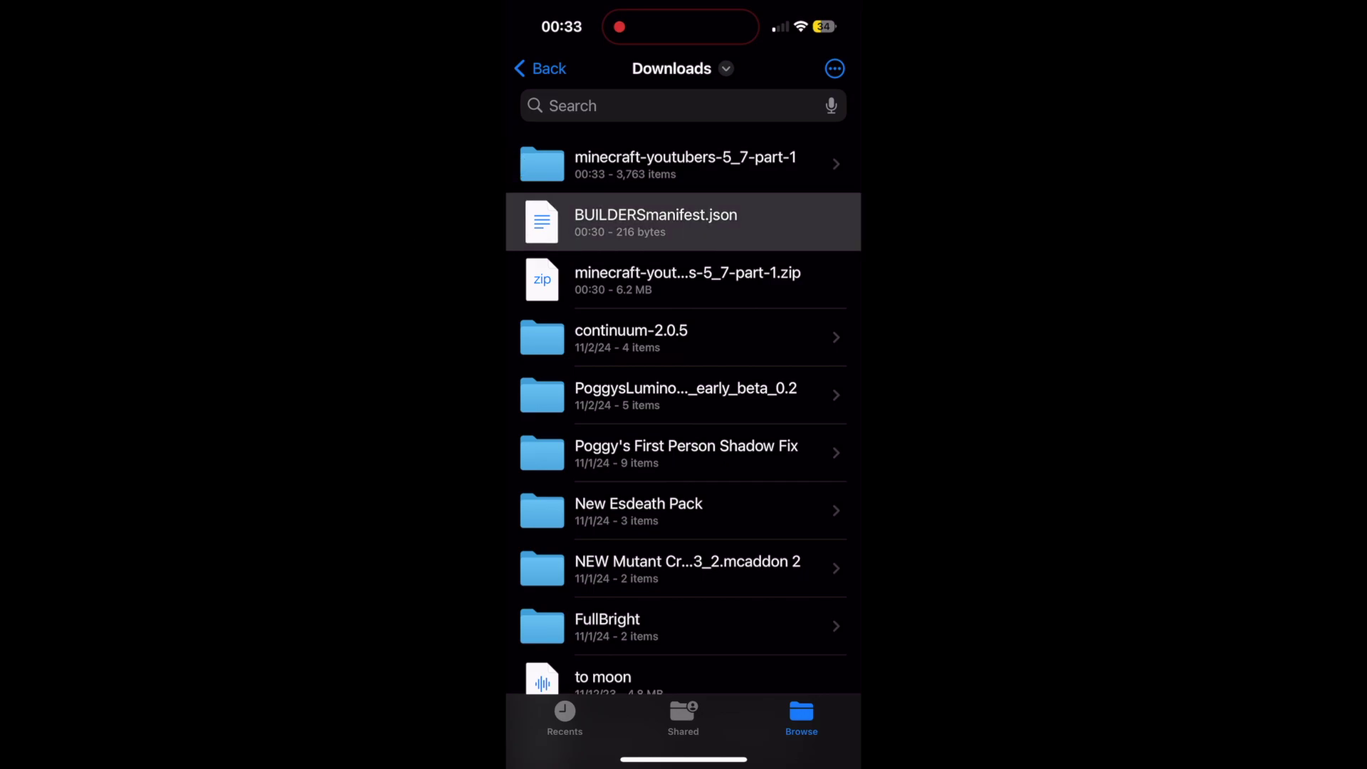
left_click(655, 222)
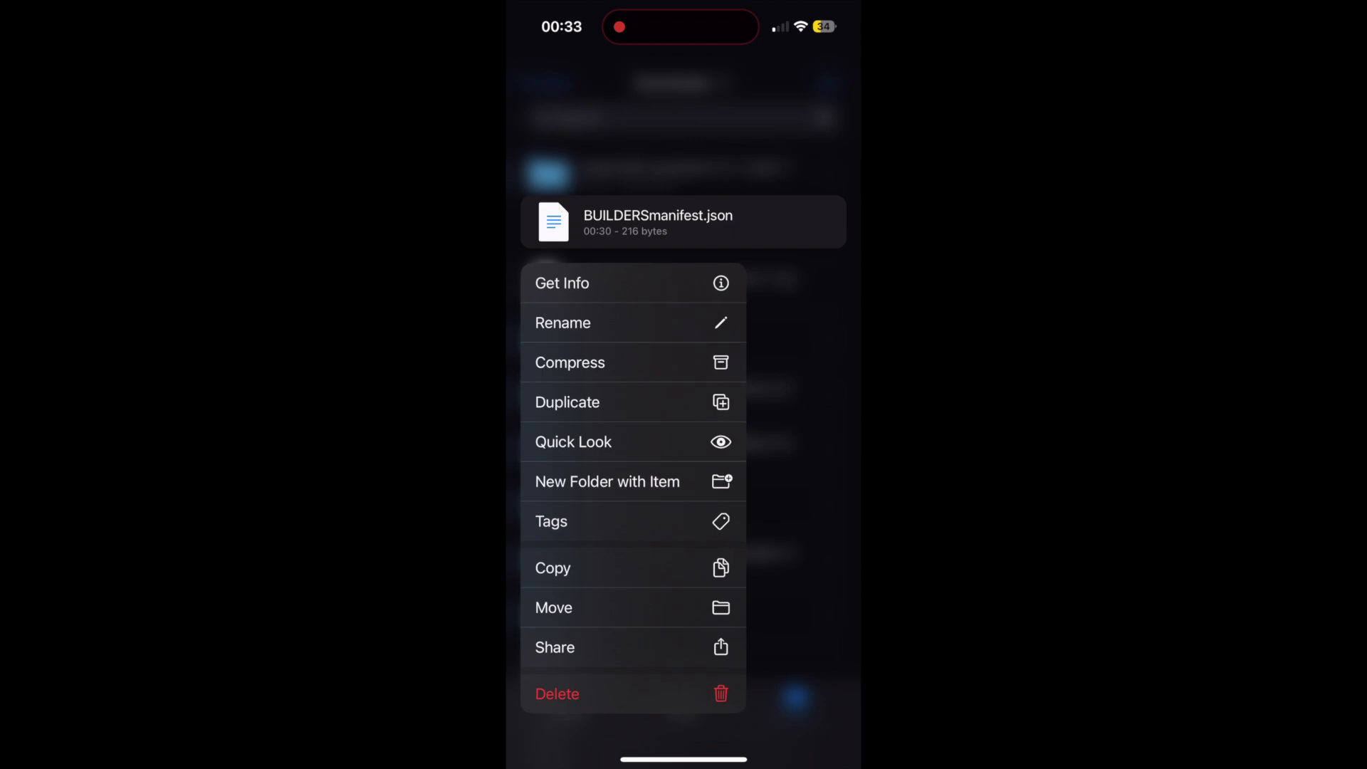
left_click(633, 607)
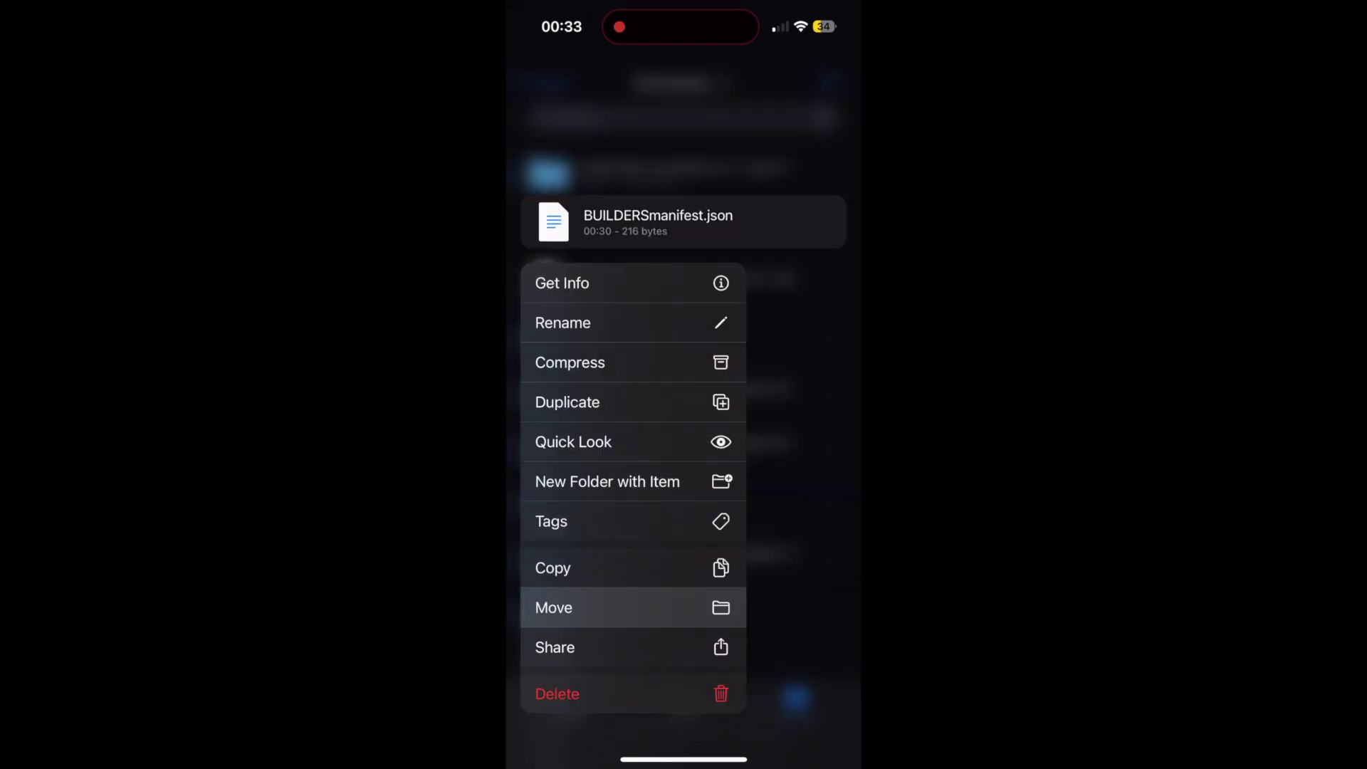
left_click(552, 88)
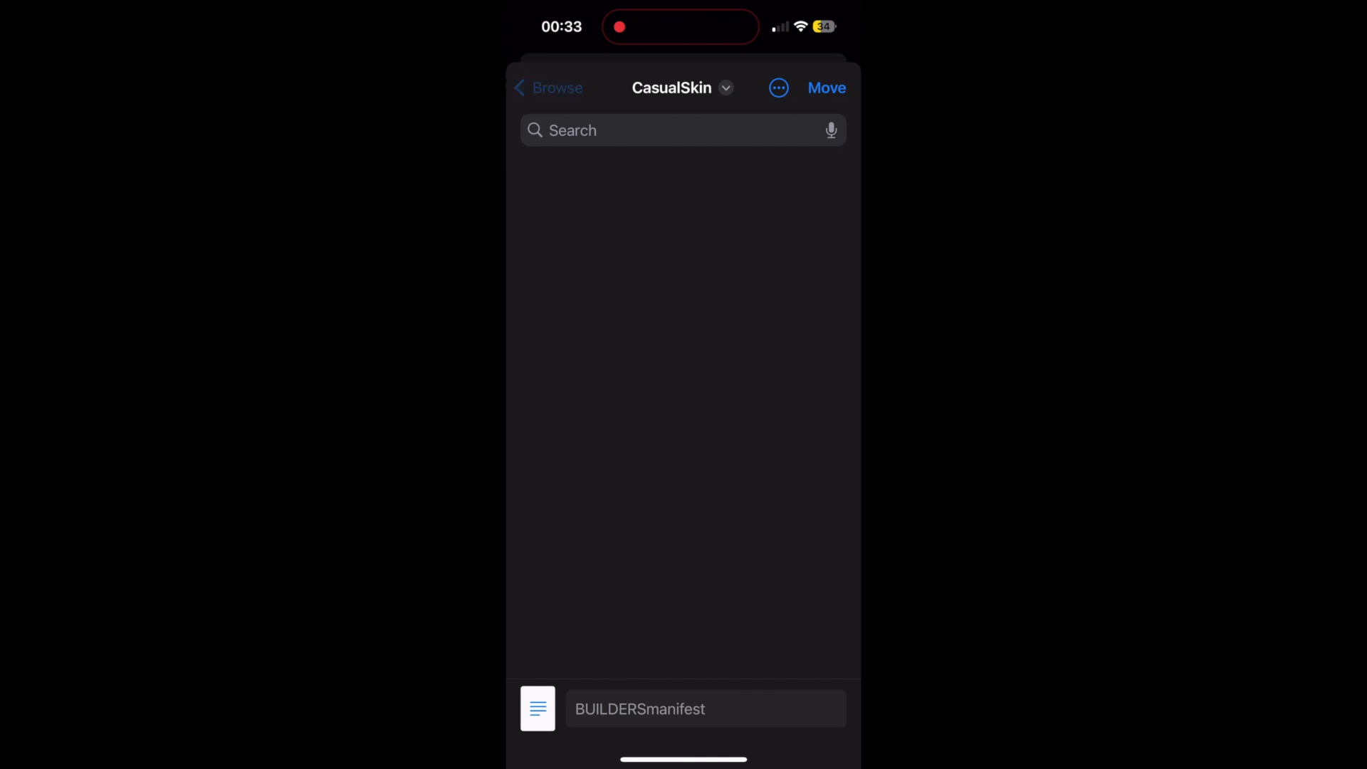
left_click(683, 405)
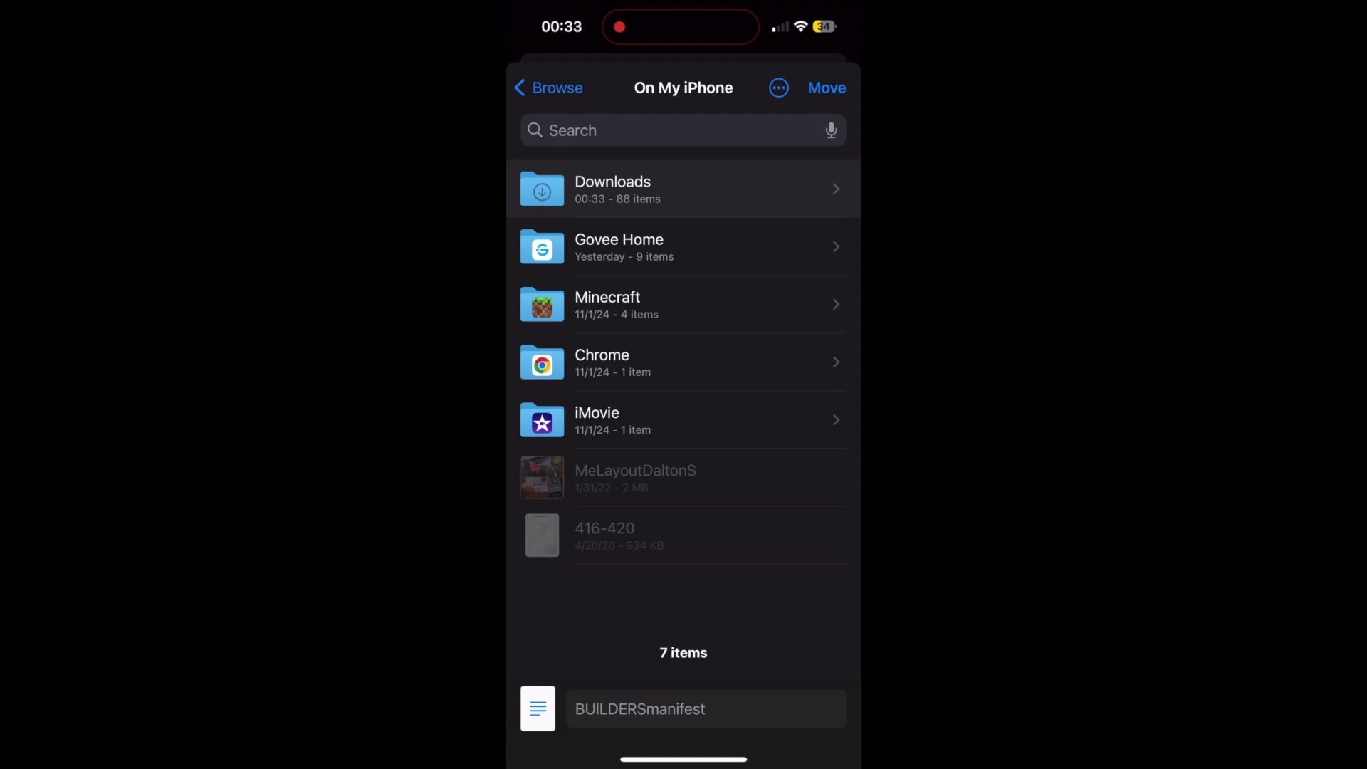
left_click(684, 189)
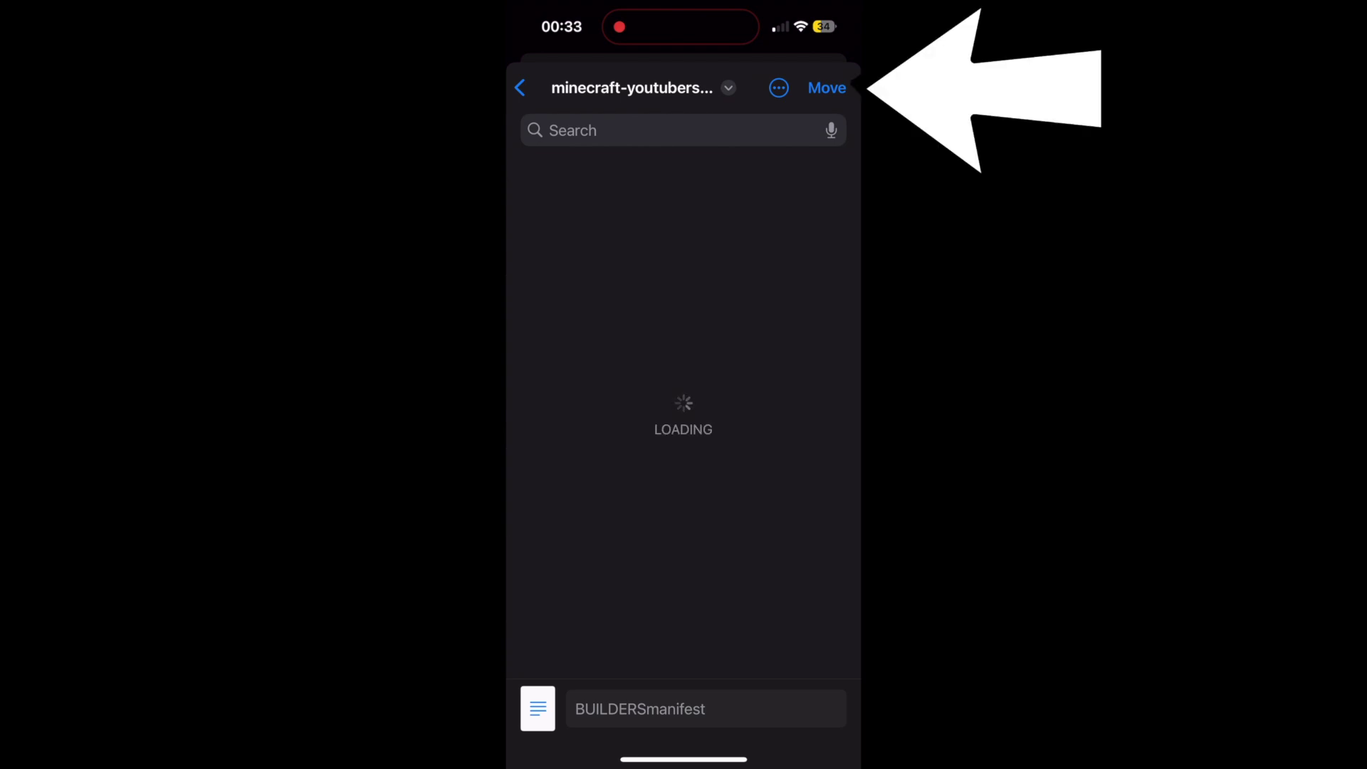
left_click(827, 88)
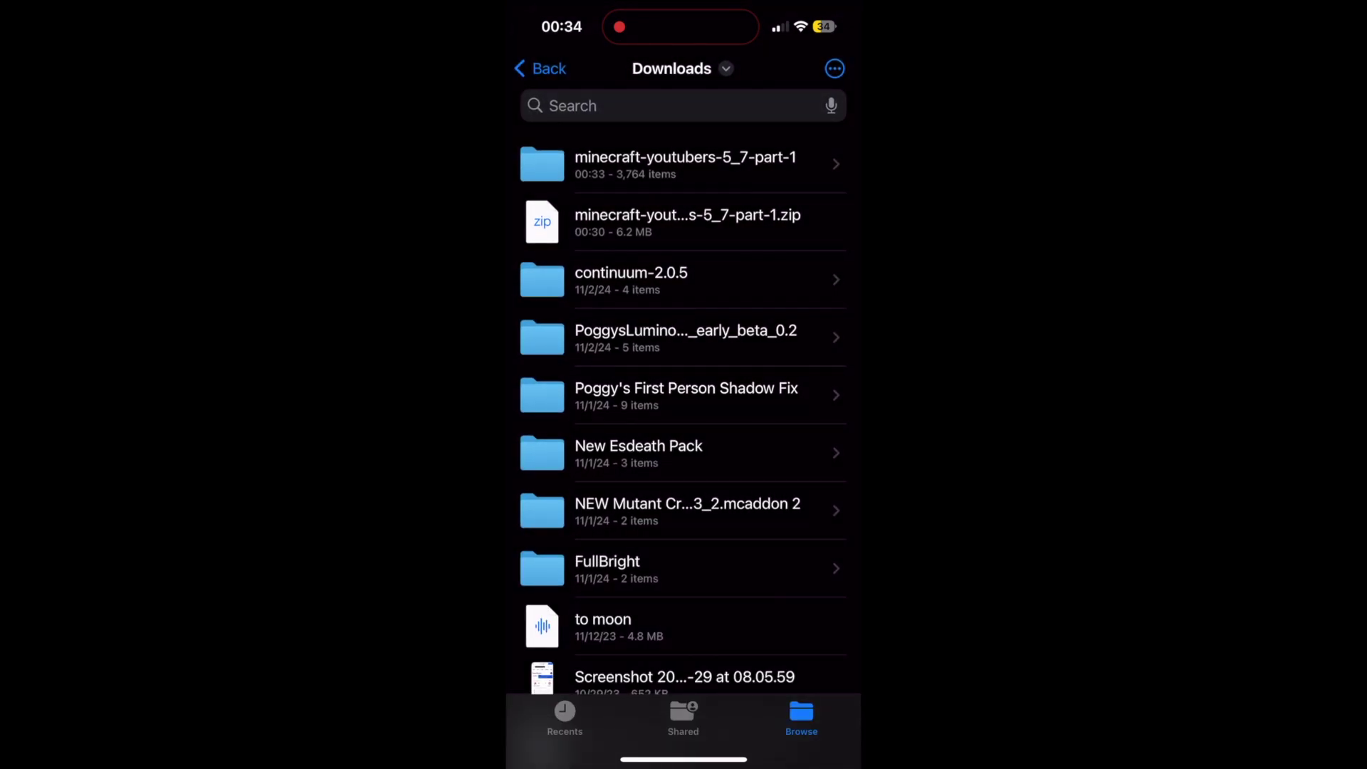
- Delete the original manifest.json from the extracted minecraft-youtubers-5_7-part-1 folder
left_click(683, 165)
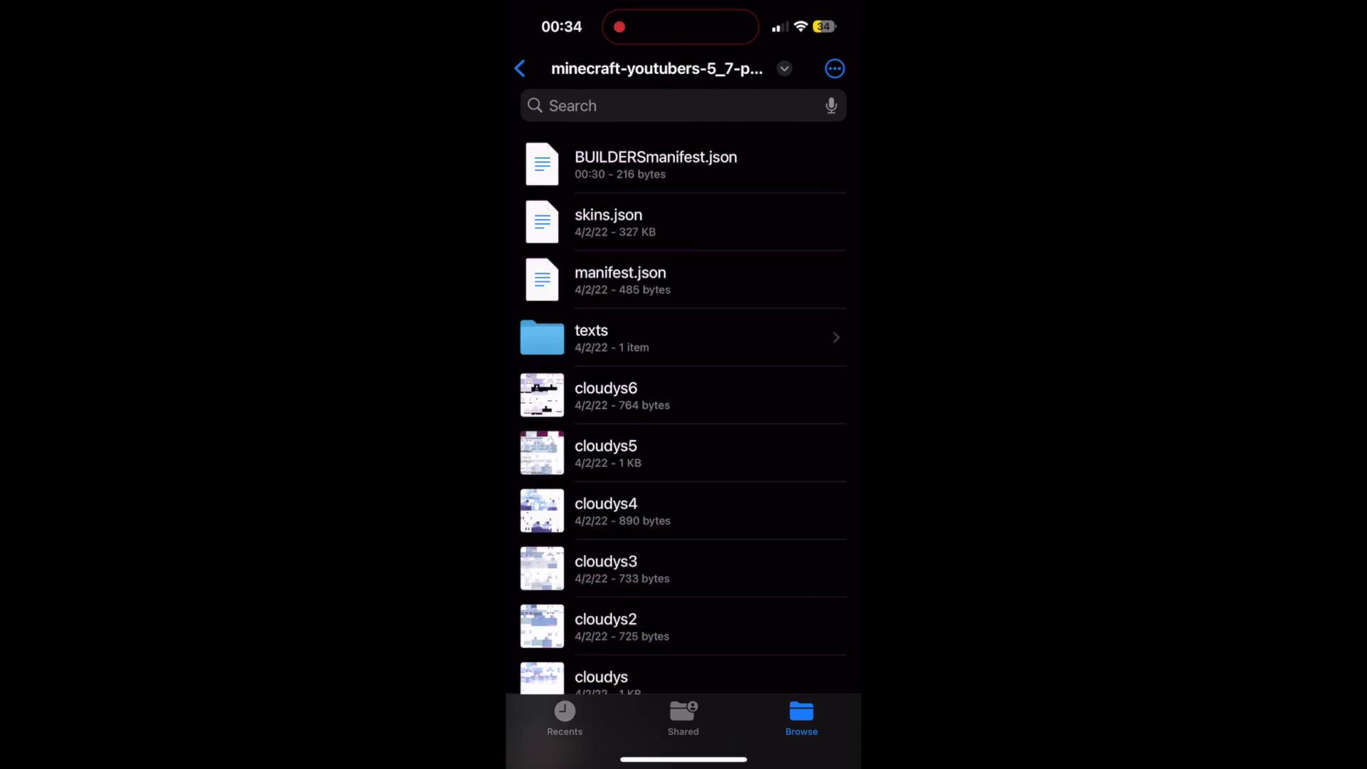
left_click(684, 279)
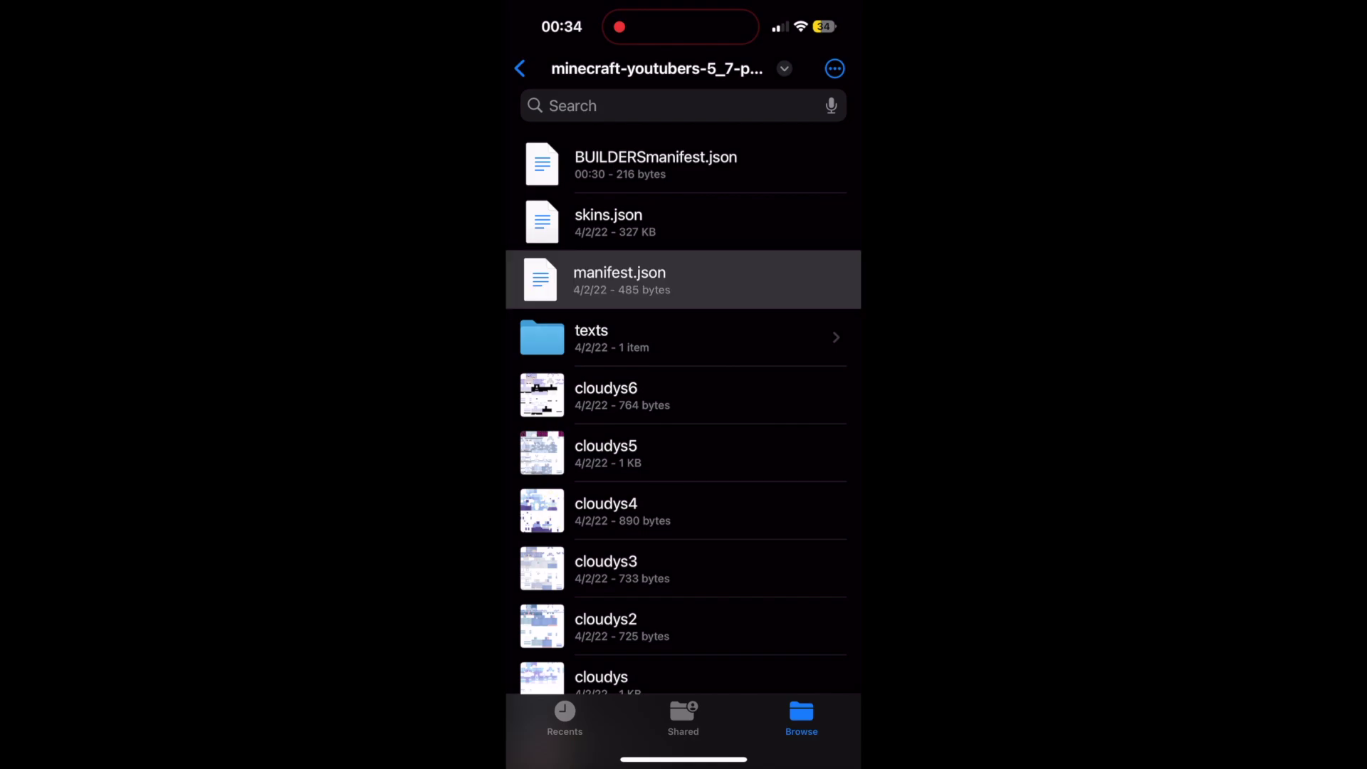
right_click(620, 279)
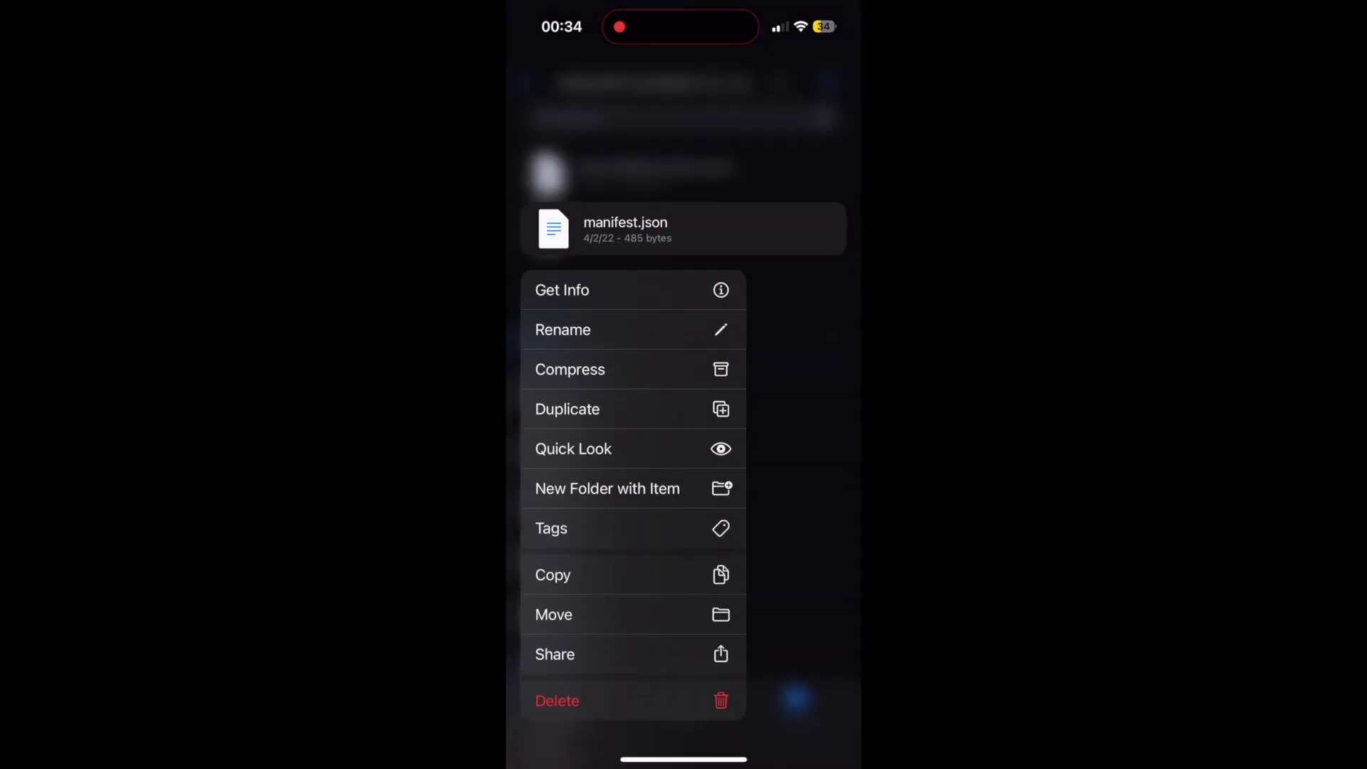
left_click(570, 700)
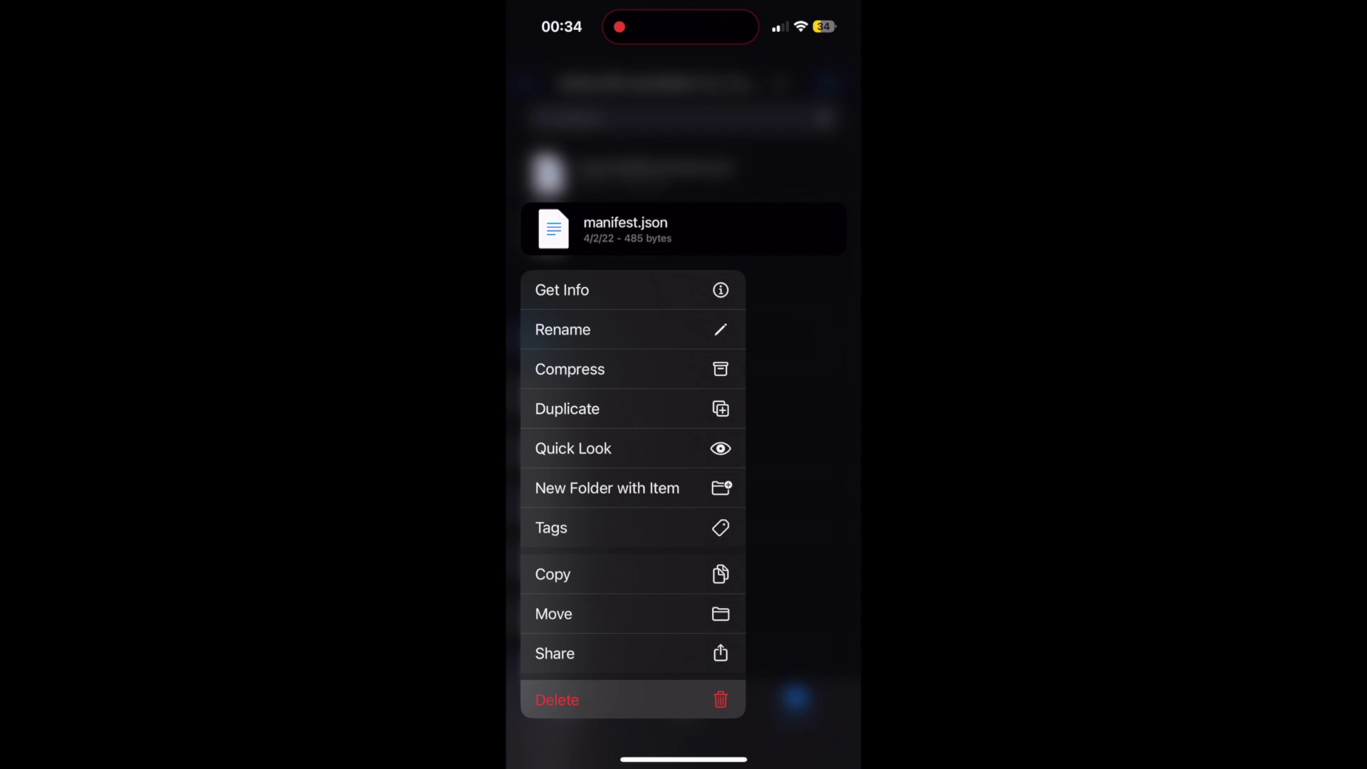
- Rename BUILDERSmanifest.json in the minecraft-youtubers-5_7-part-1 folder to manifest.json
right_click(655, 164)
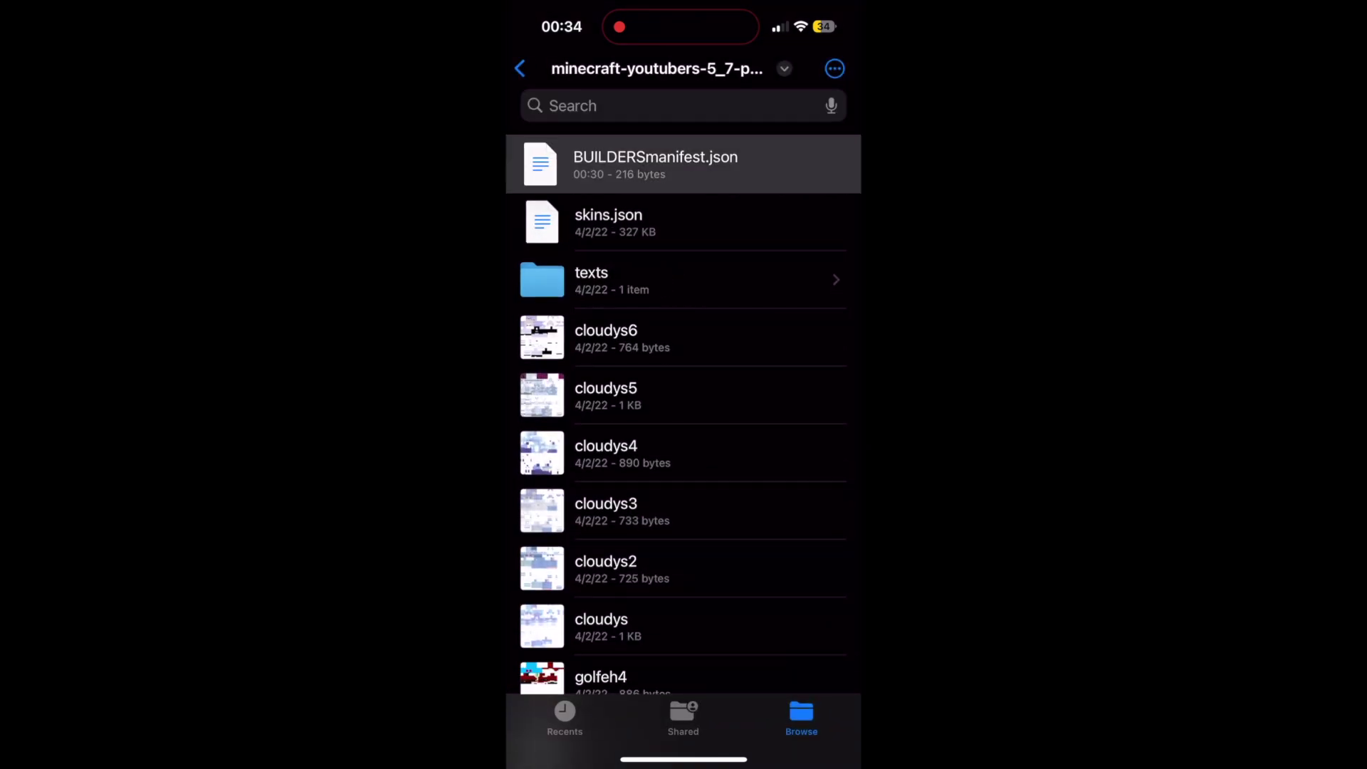
right_click(684, 163)
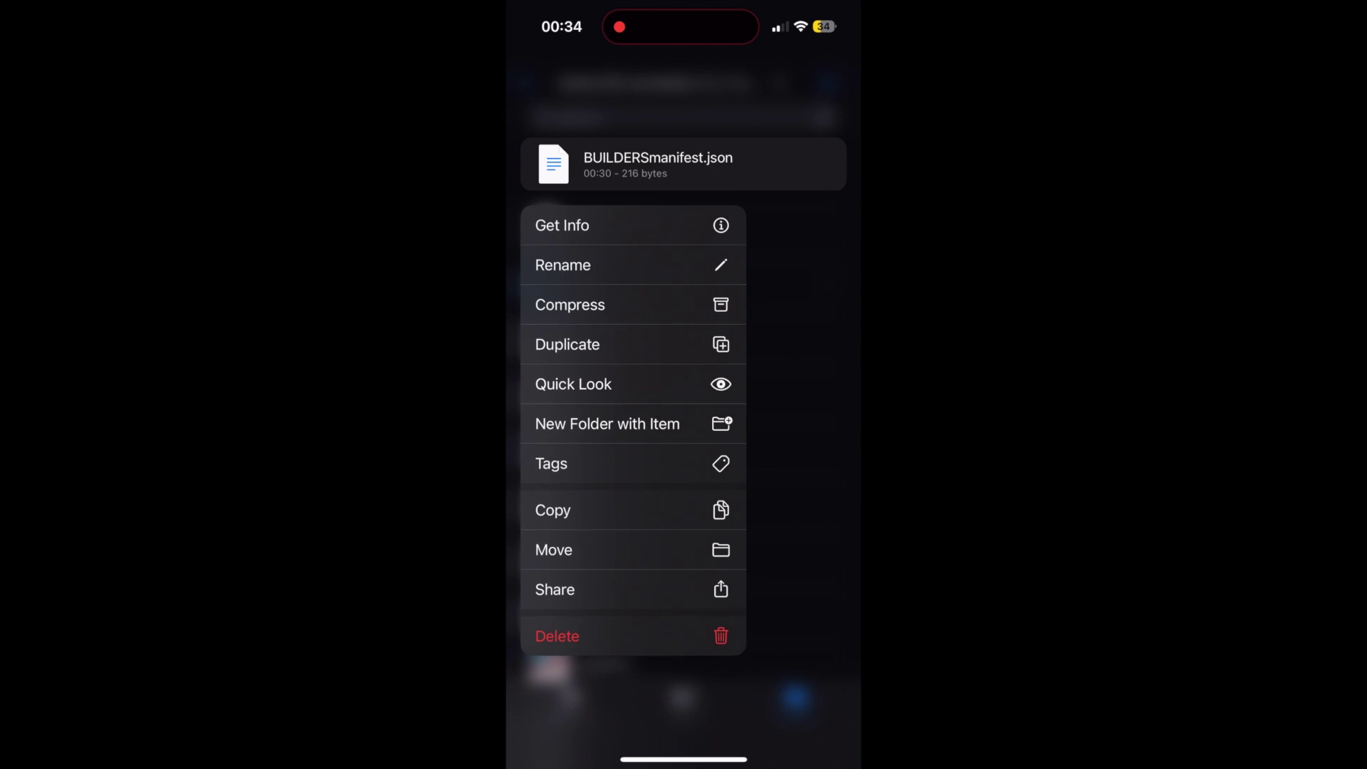
left_click(563, 265)
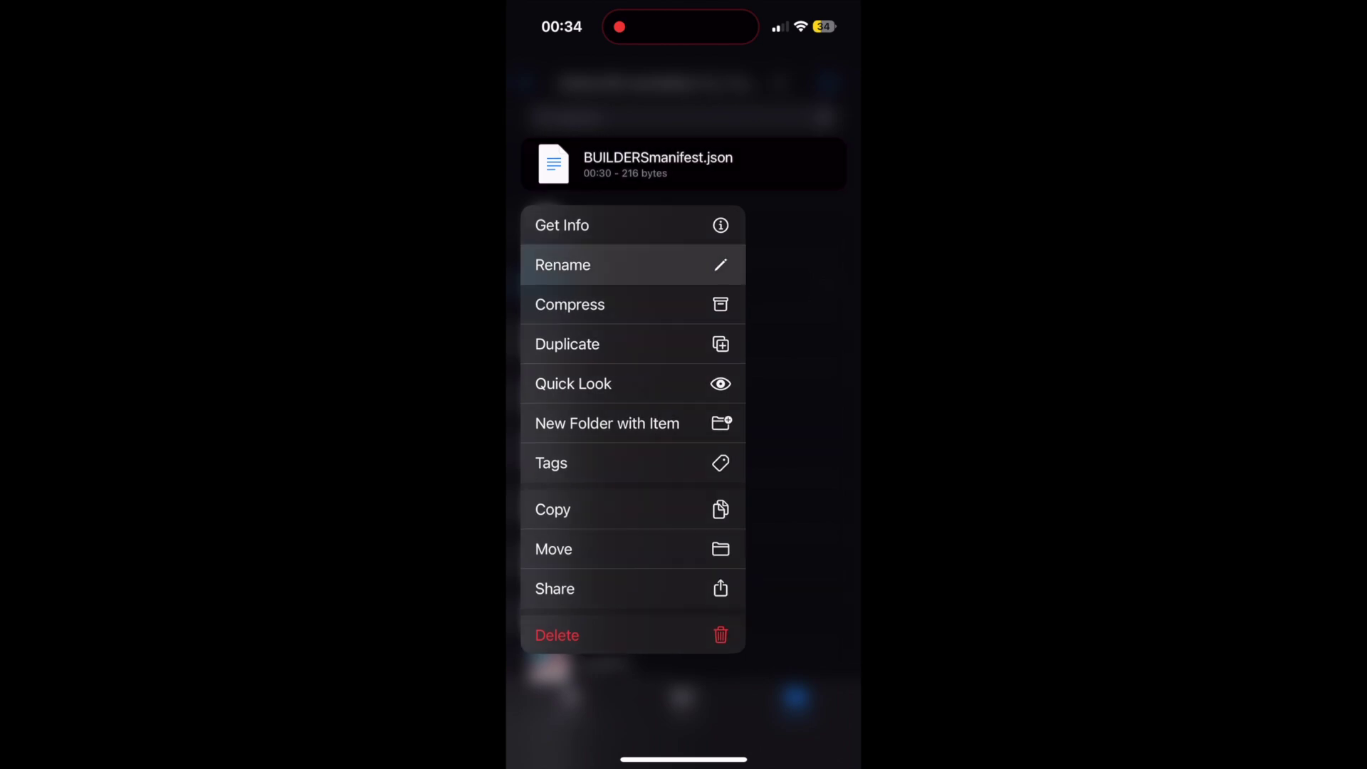
left_click_drag(705, 166, 654, 165)
key("BackSpace")
key("BackSpace")
key("BackSpace")
key("BackSpace")
key("BackSpace")
key("BackSpace")
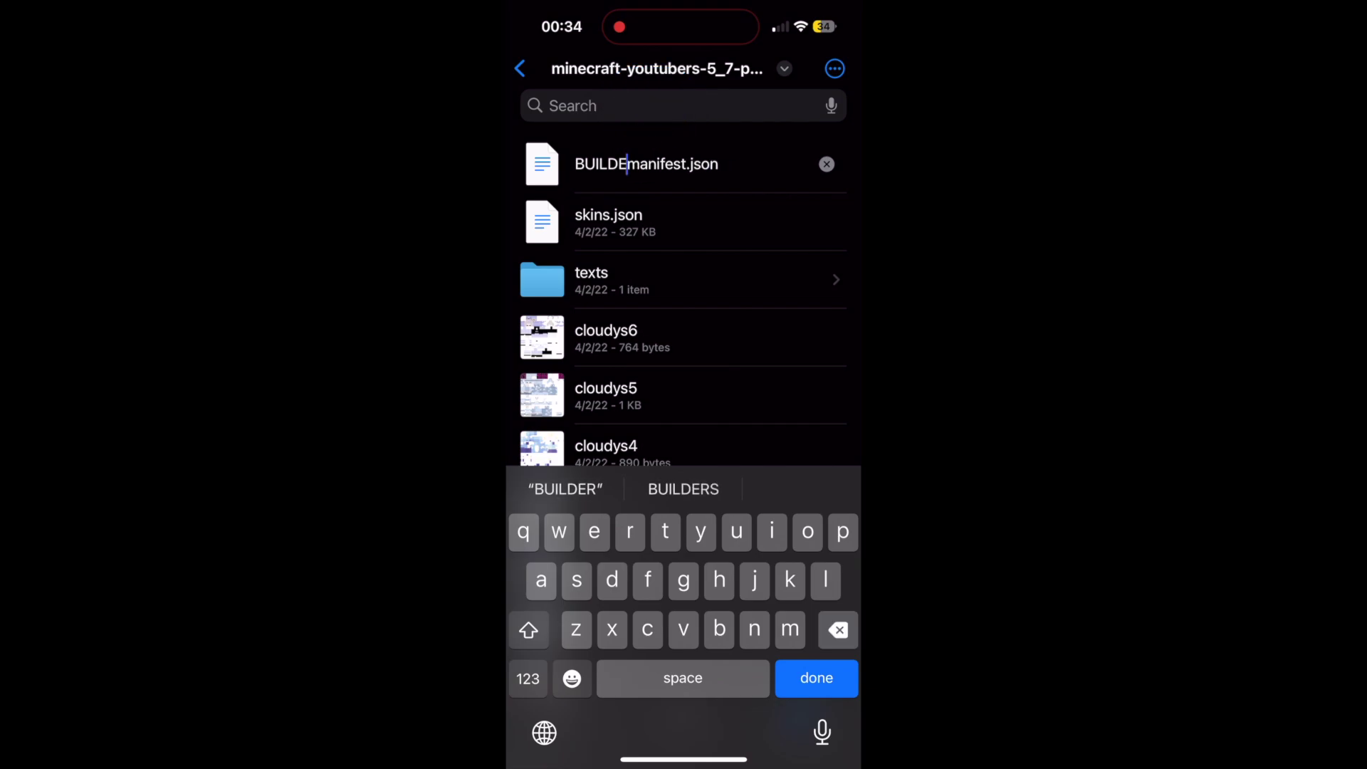
key("BackSpace")
key("BackSpace")
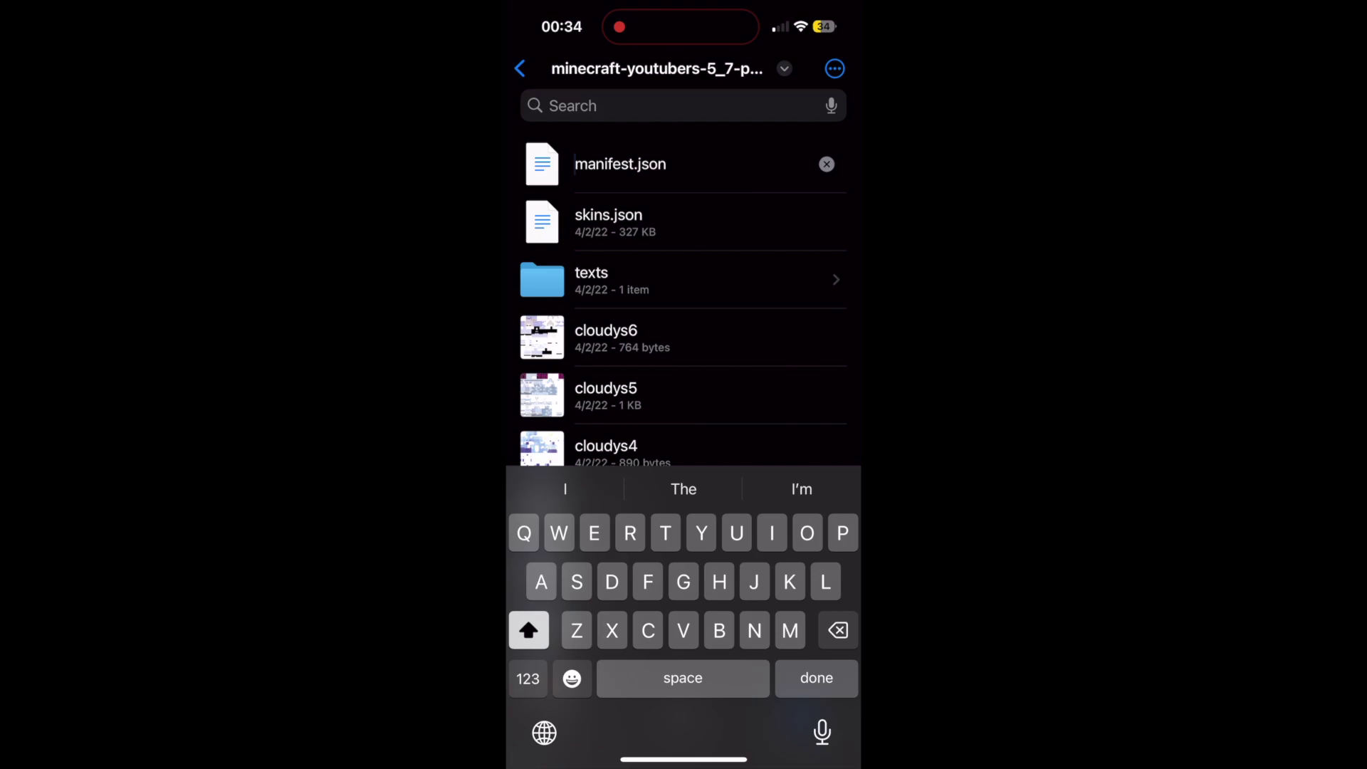
left_click(817, 678)
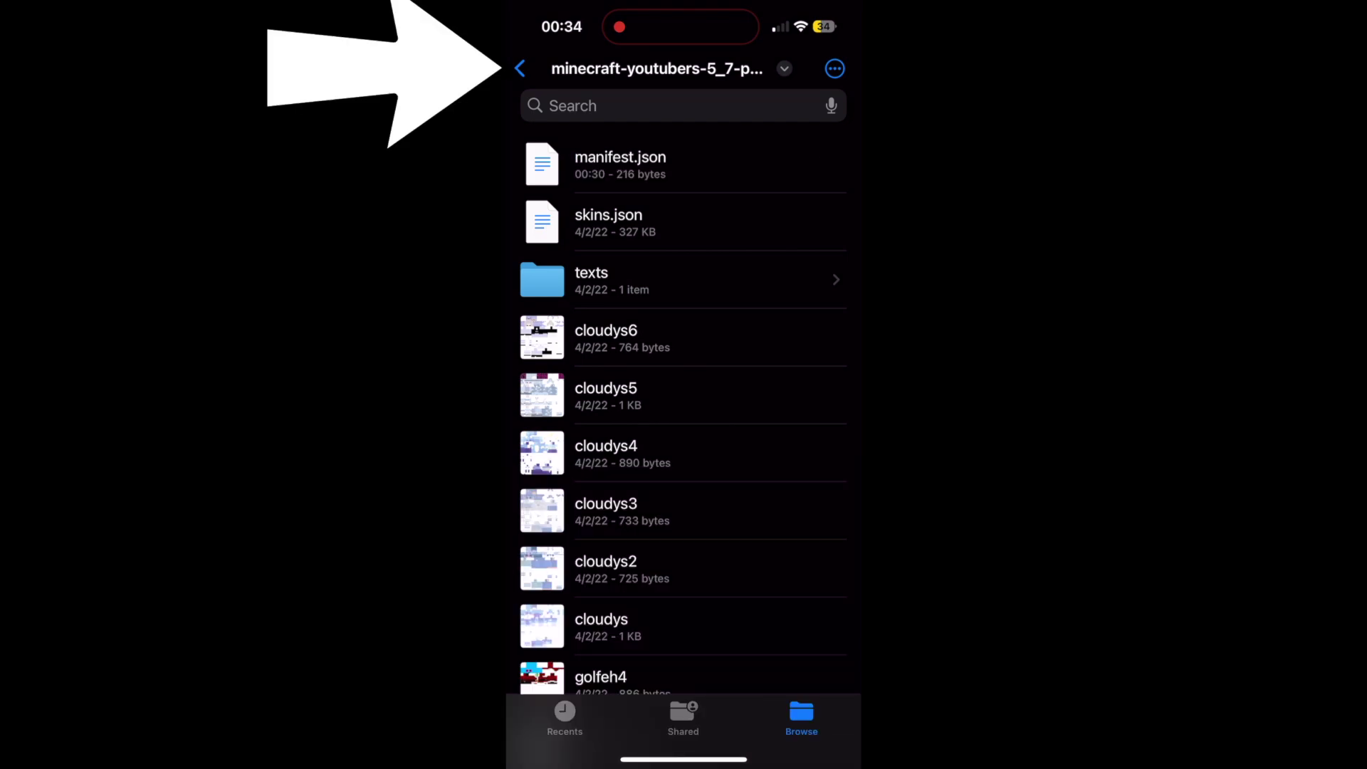
- Leave the pack folder and go to On My iPhone > Minecraft > internal > premium_cache > skin_packs
left_click(520, 68)
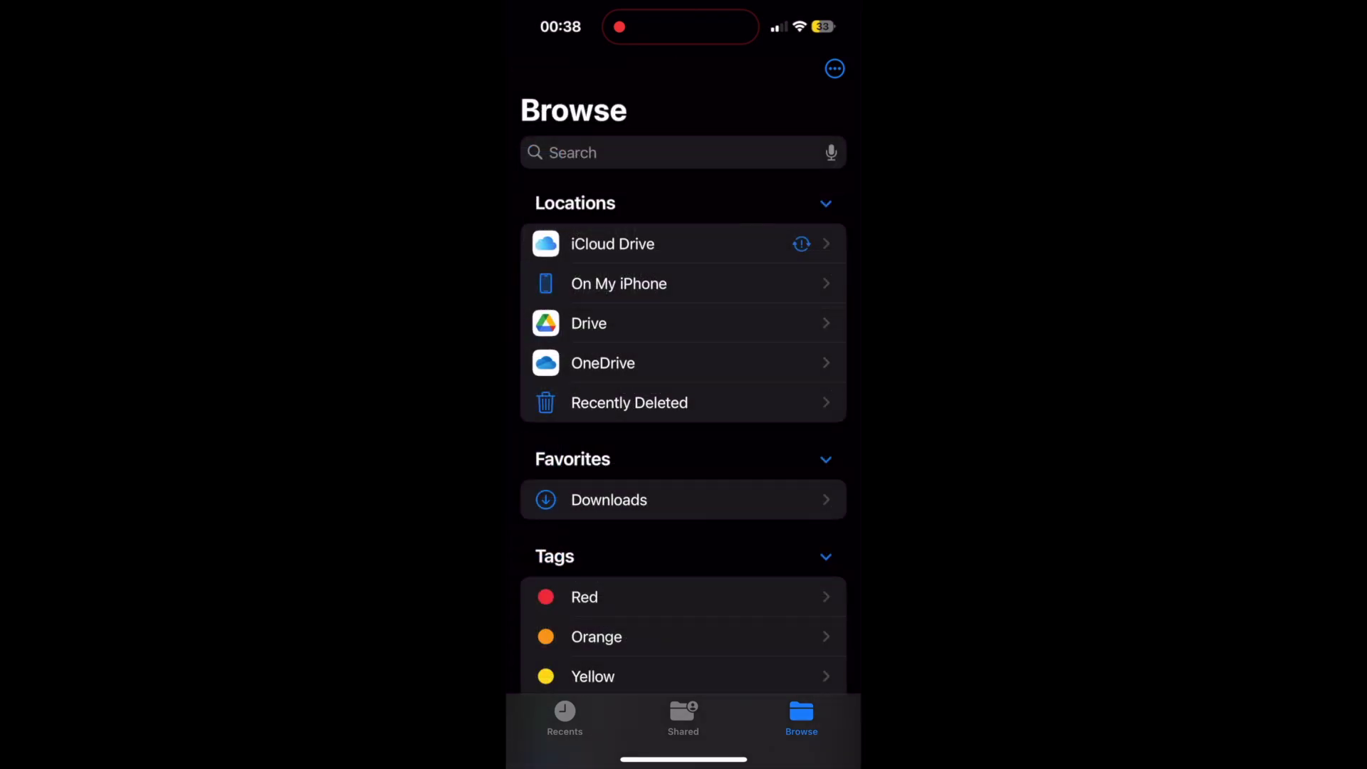
left_click(683, 283)
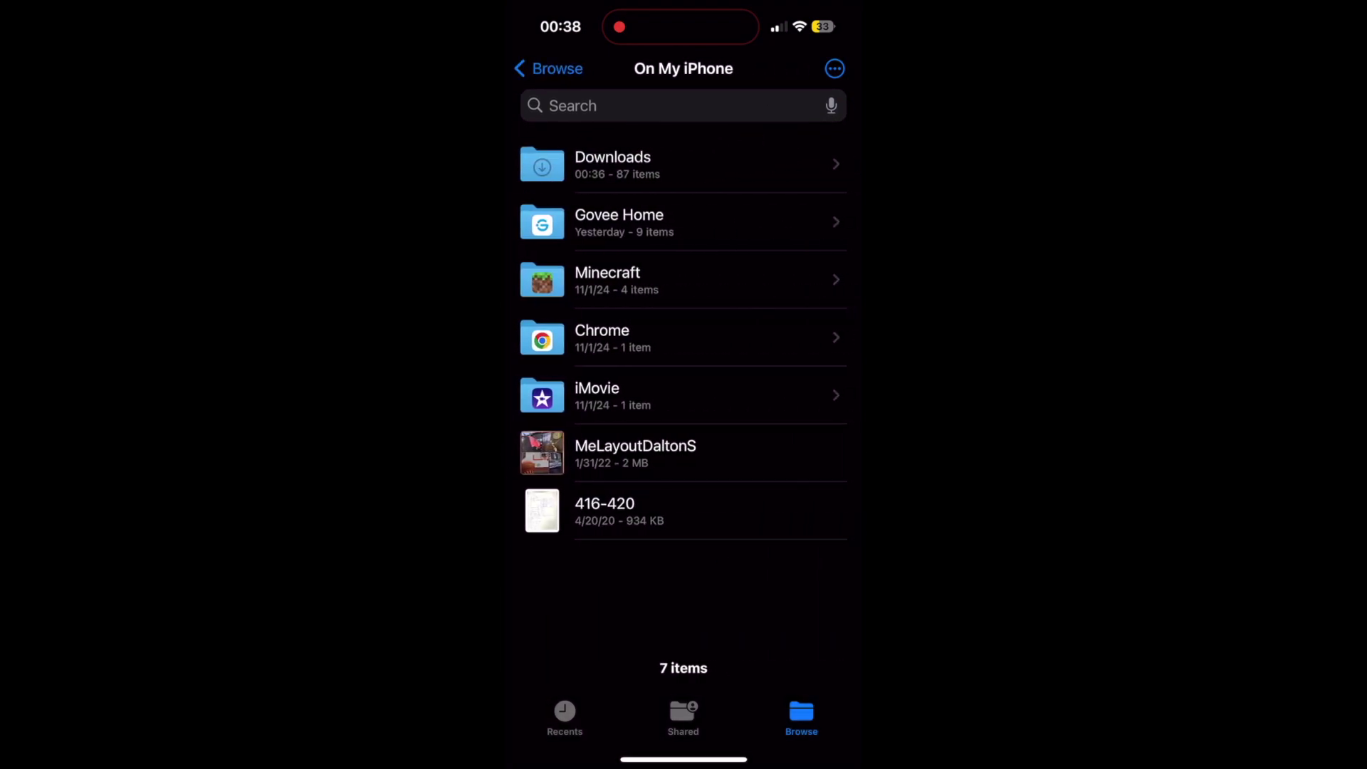
left_click(607, 279)
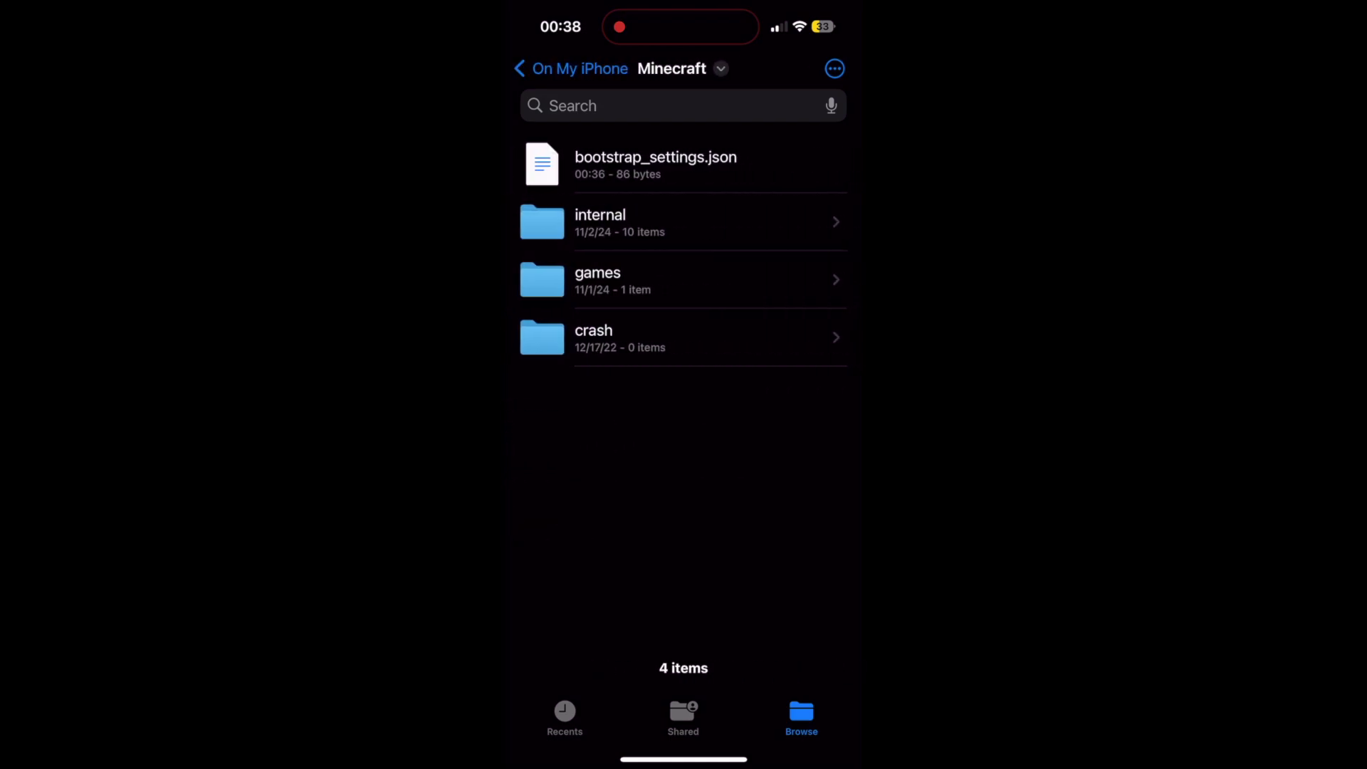
left_click(600, 221)
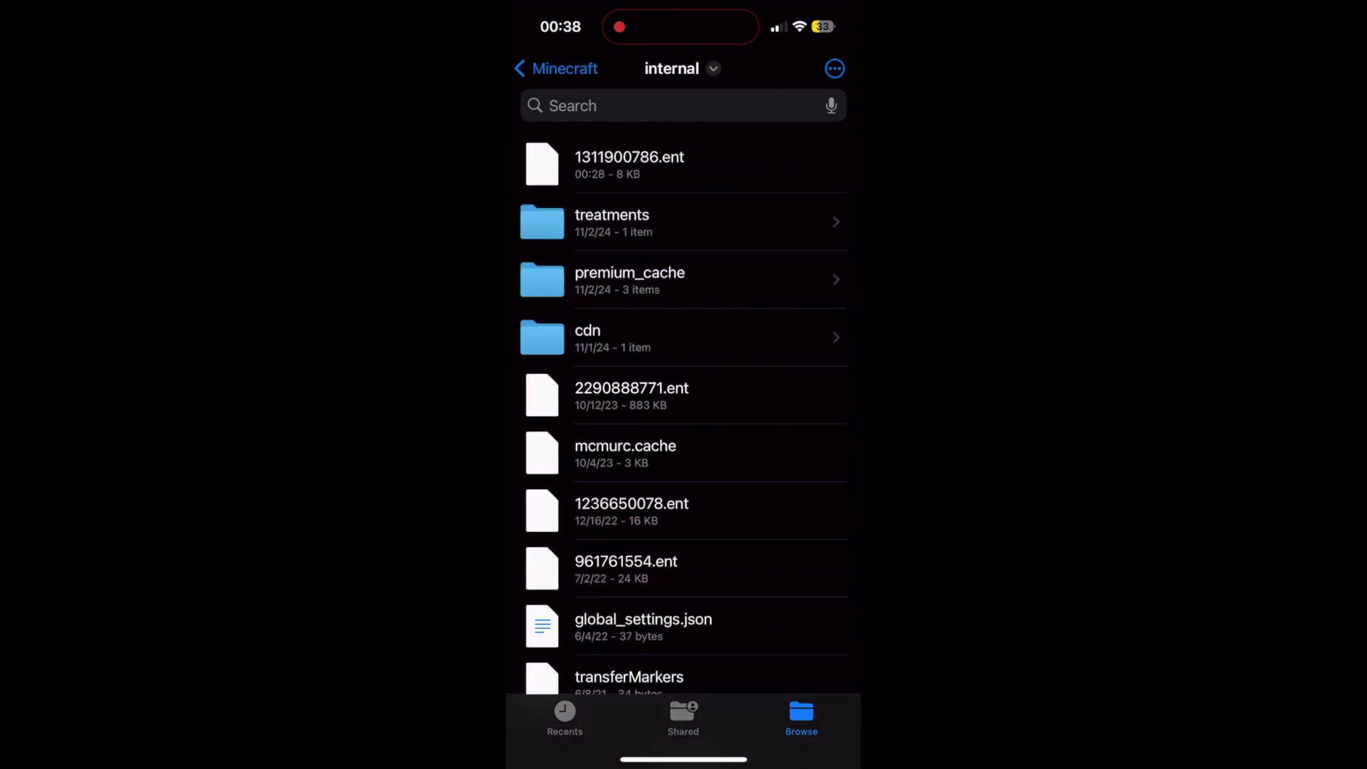
left_click(629, 279)
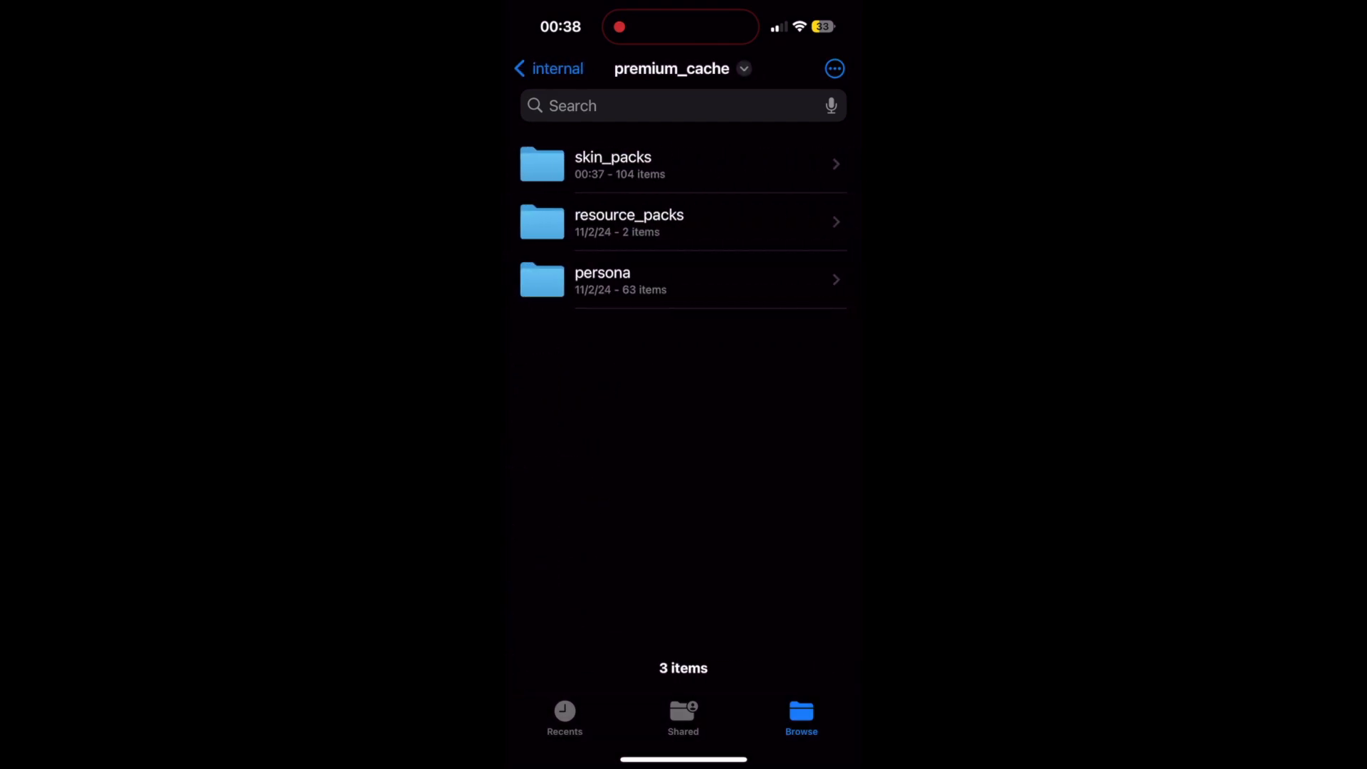
left_click(620, 164)
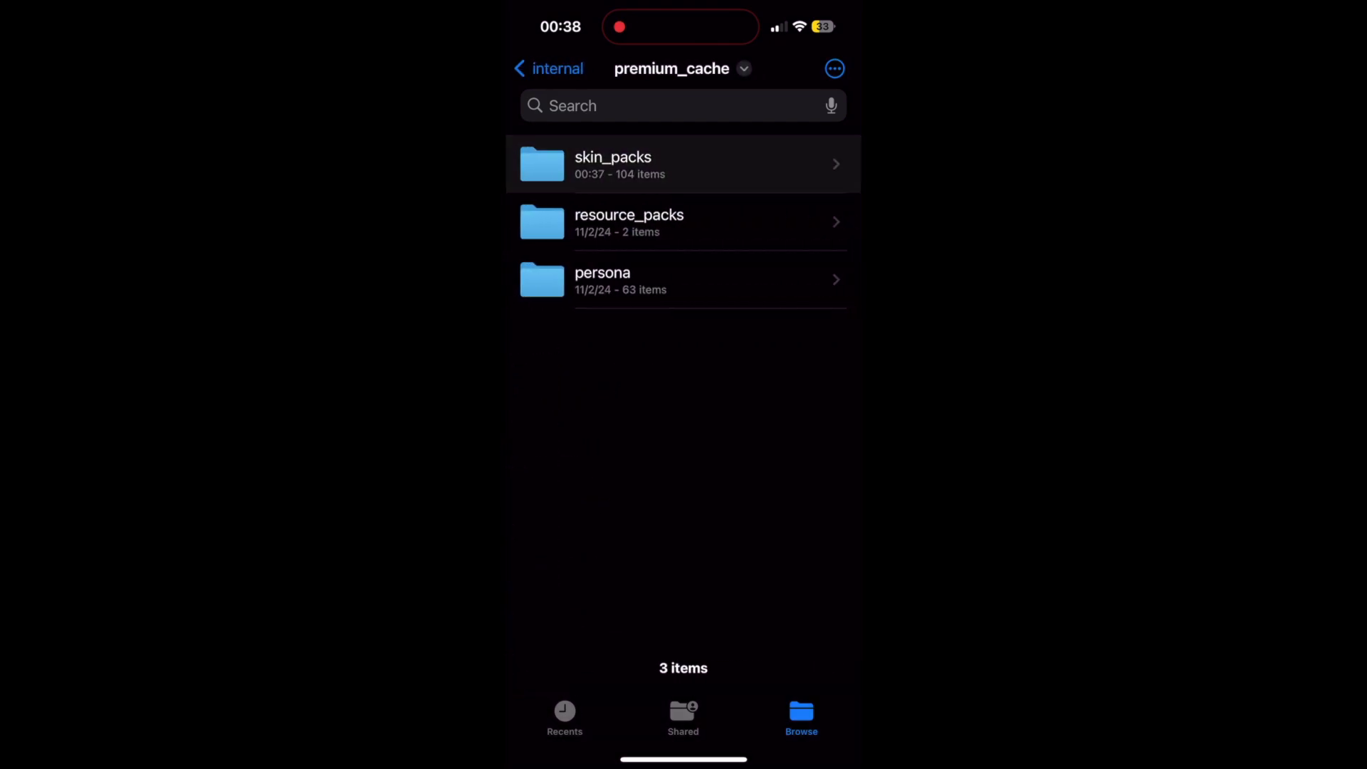